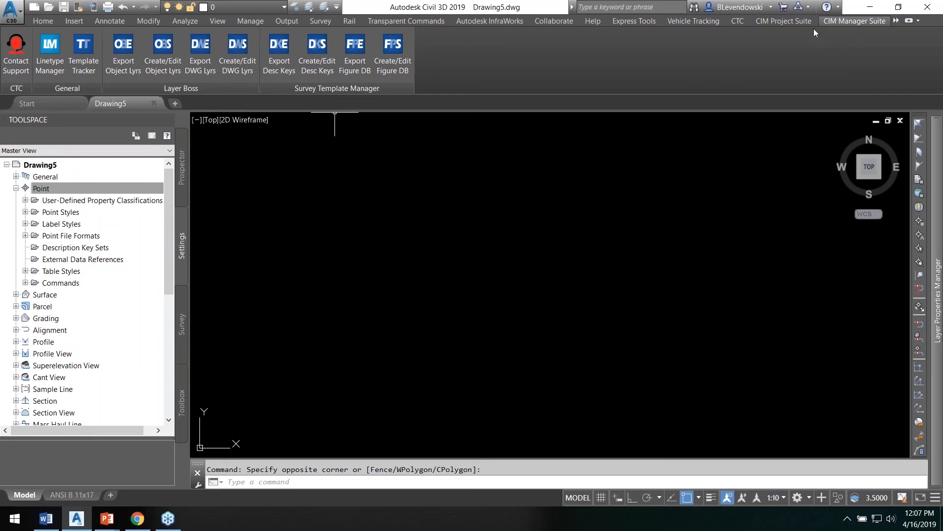
- Open the CIM Manager Suite user guide from the About information of the Export Figure Prefix Database tool
click(785, 26)
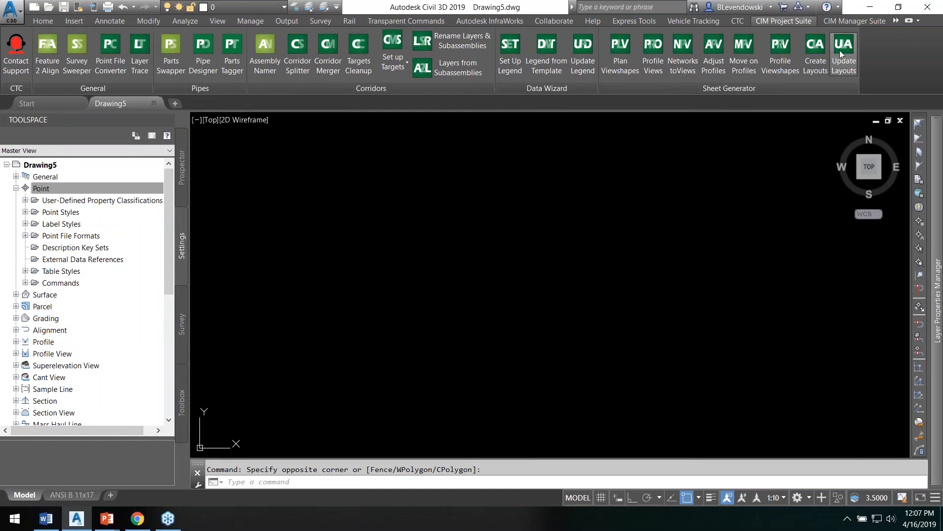
click(855, 22)
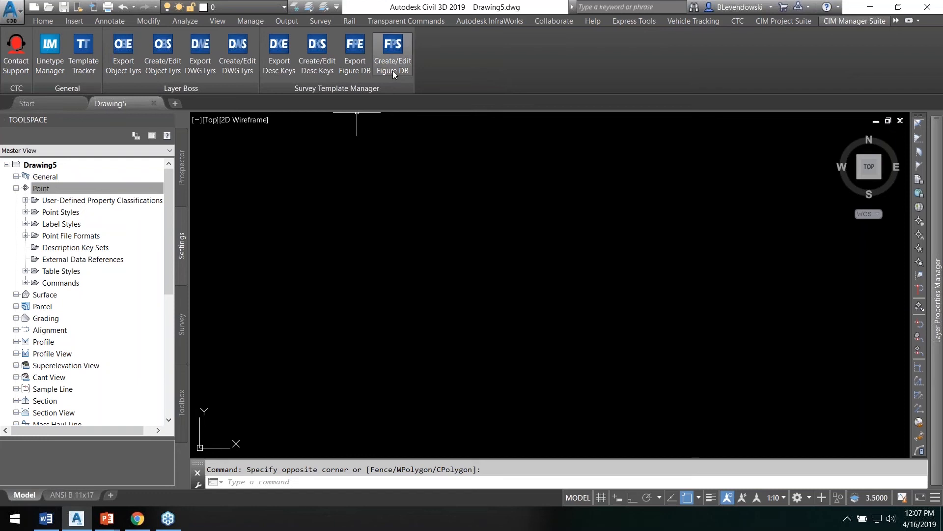
click(356, 54)
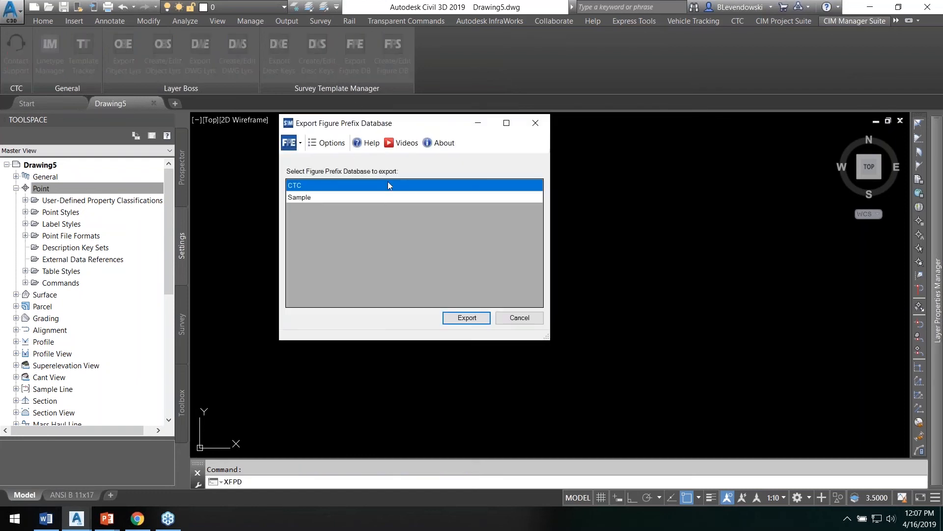
drag(400, 136, 432, 147)
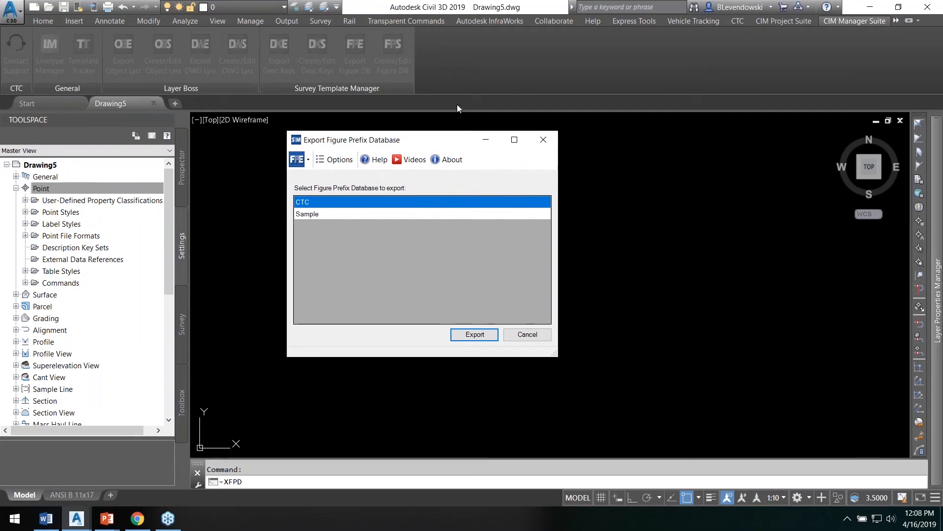
mouse_move(443, 134)
mouse_down()
mouse_move(466, 134)
mouse_move(449, 151)
mouse_up()
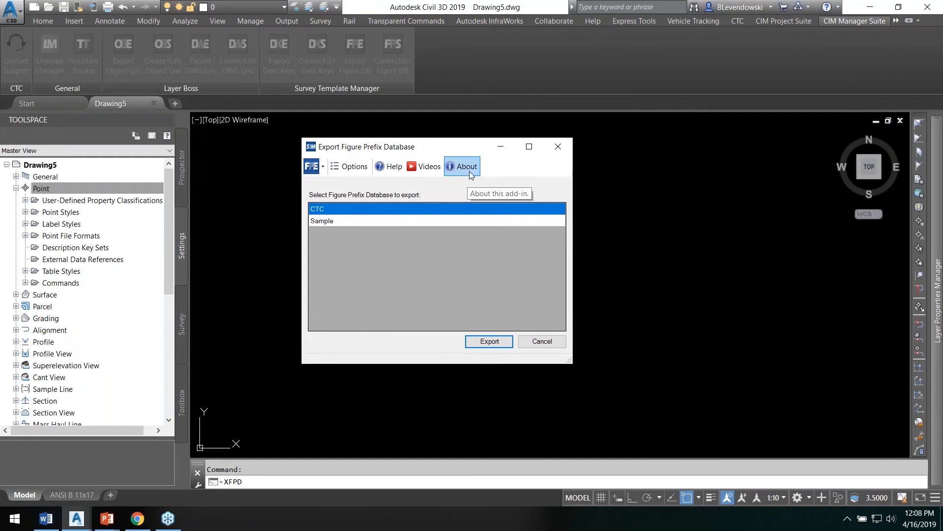
click(462, 166)
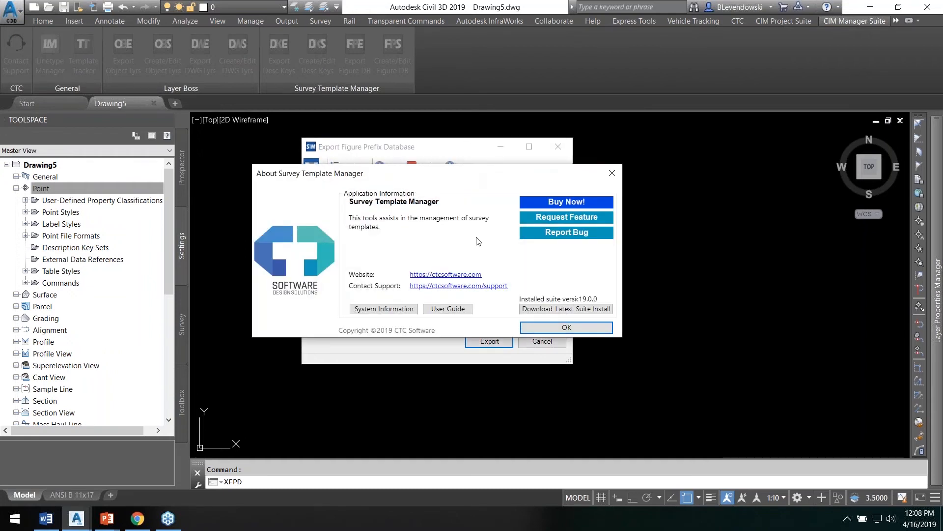
click(452, 310)
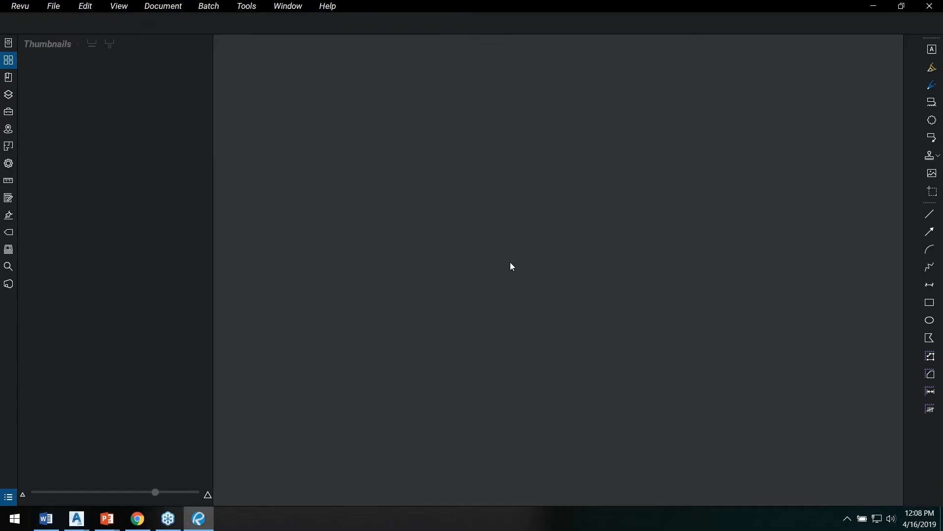
- Read the user guide's Survey Template Manager chapter and return to the drawing without exporting a figure prefix database
scroll(541, 312, down, 10)
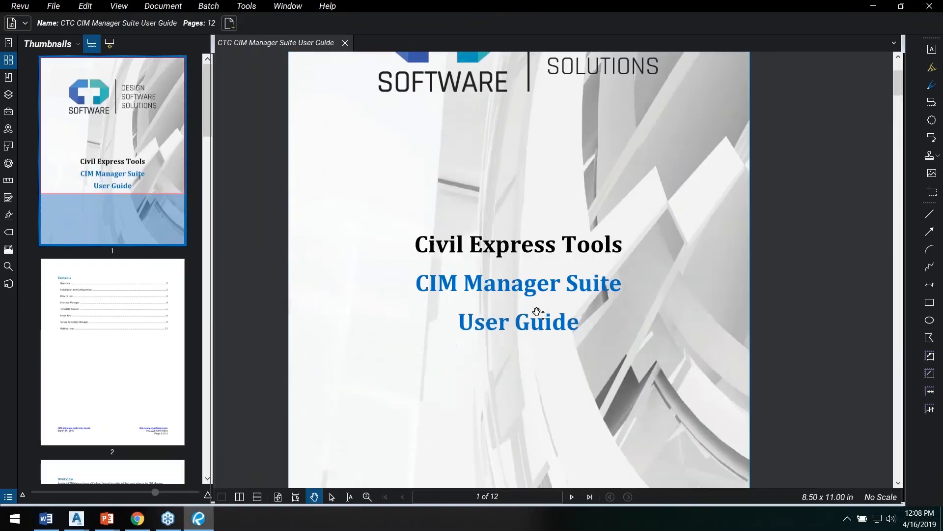
scroll(538, 315, down, 3)
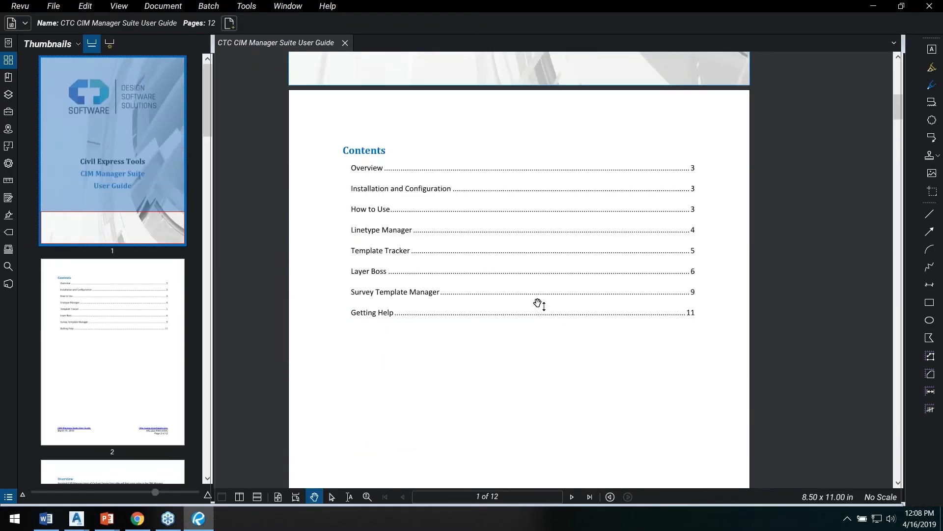
click(393, 291)
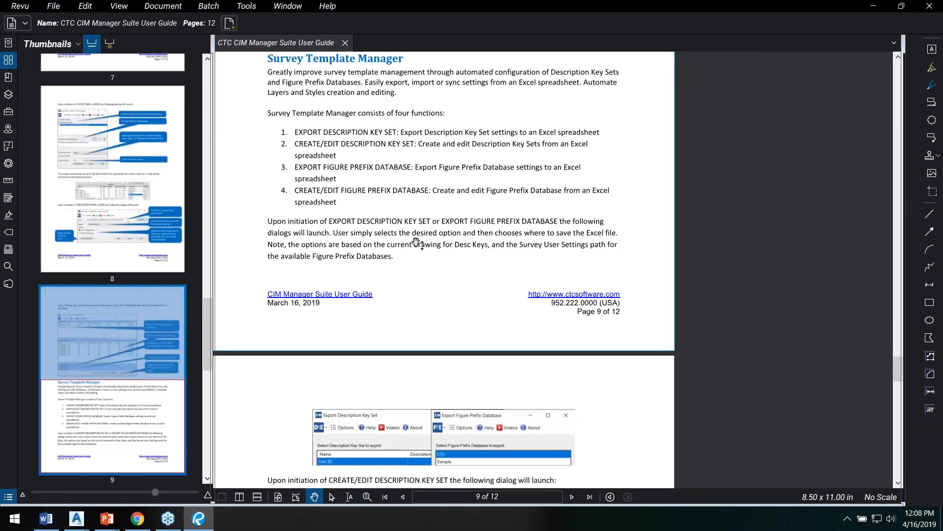
scroll(415, 248, down, 12)
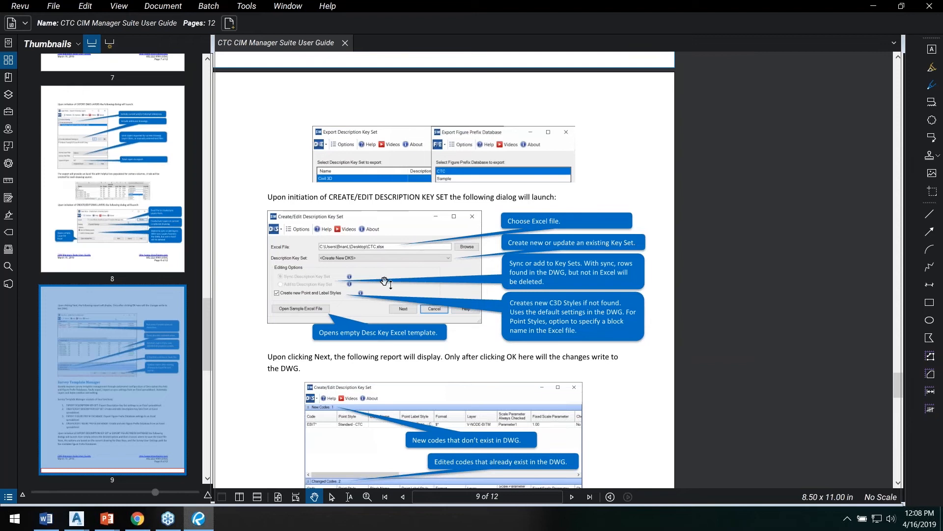
scroll(429, 256, down, 12)
scroll(373, 305, down, 10)
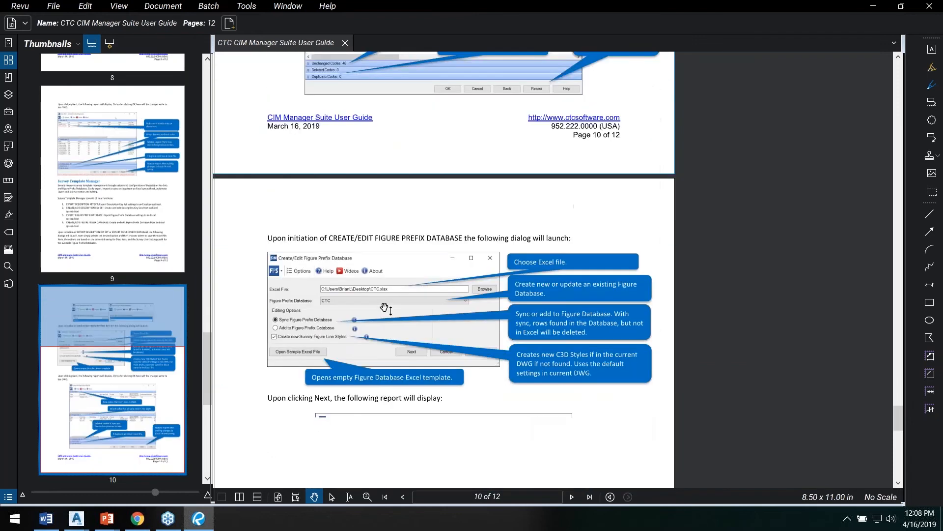
scroll(486, 289, down, 9)
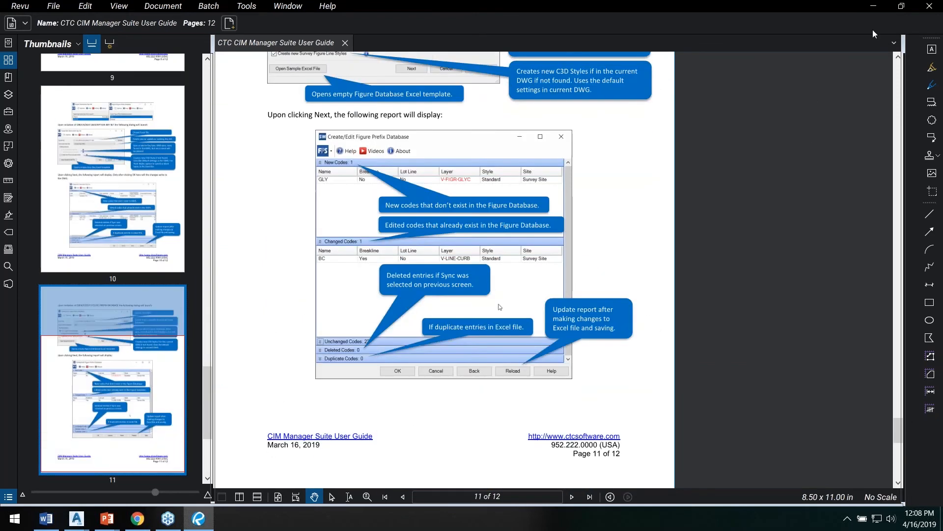
click(873, 6)
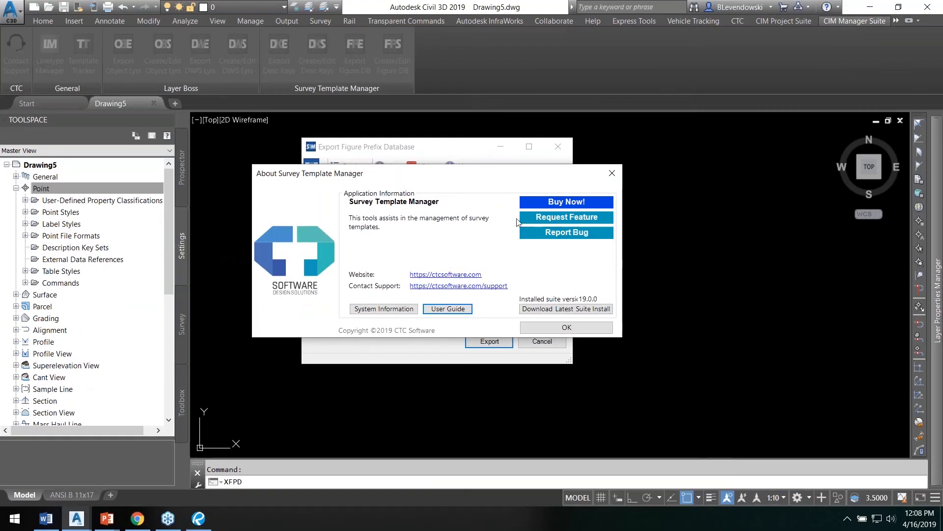
click(567, 327)
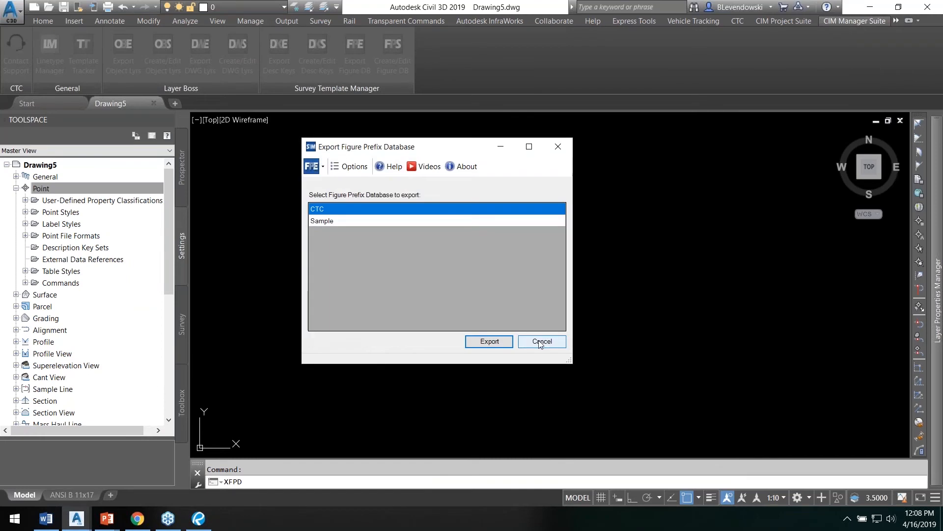
click(541, 343)
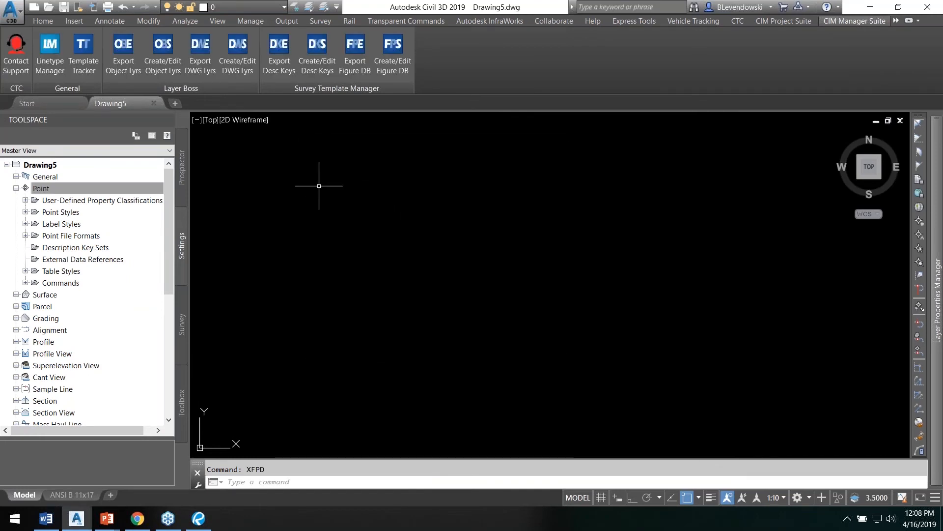
click(316, 48)
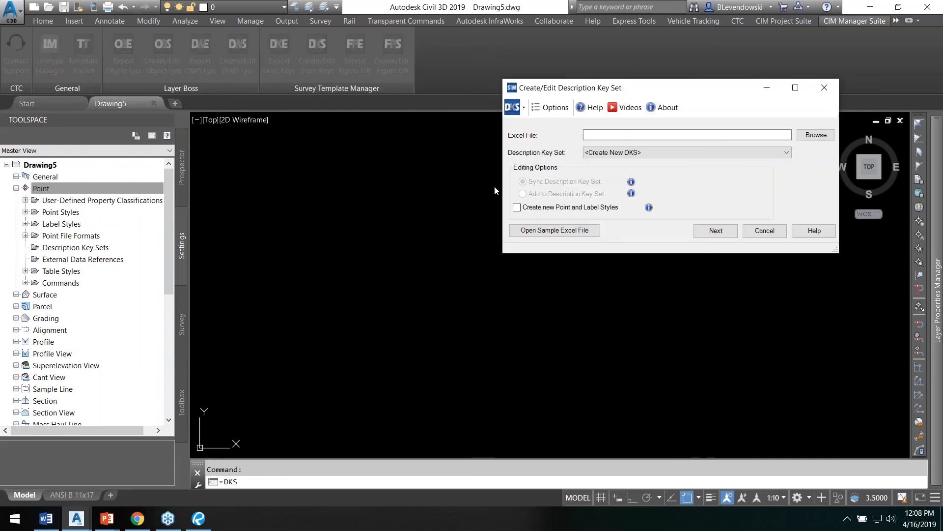
mouse_move(687, 88)
mouse_down()
mouse_move(436, 131)
mouse_move(456, 133)
mouse_up()
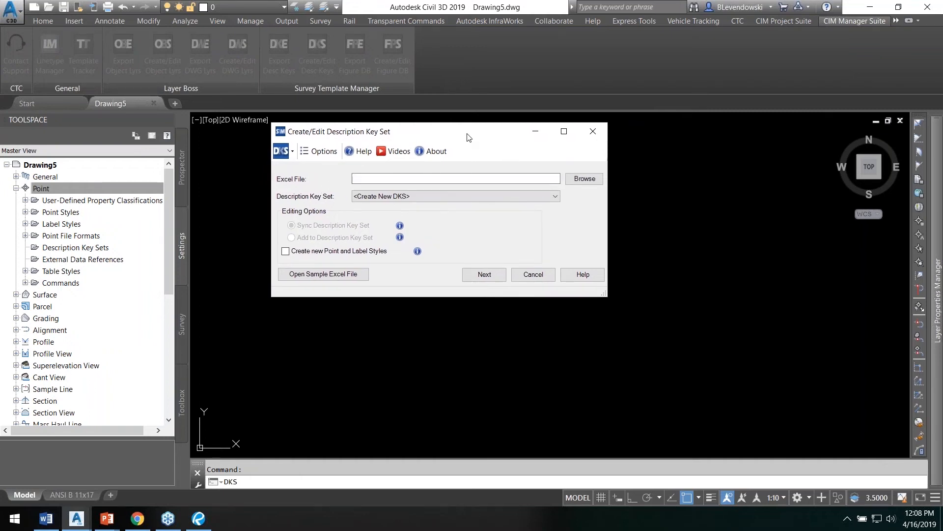
drag(467, 133, 481, 131)
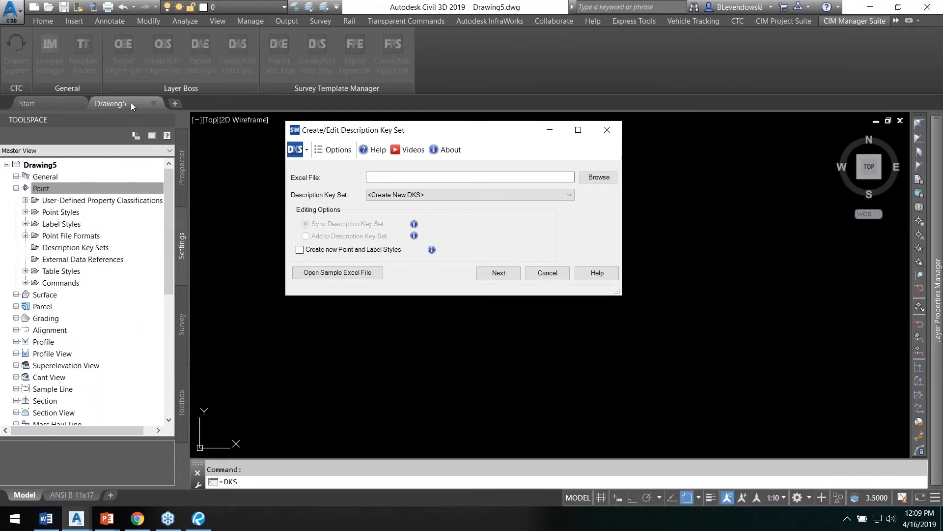
click(547, 273)
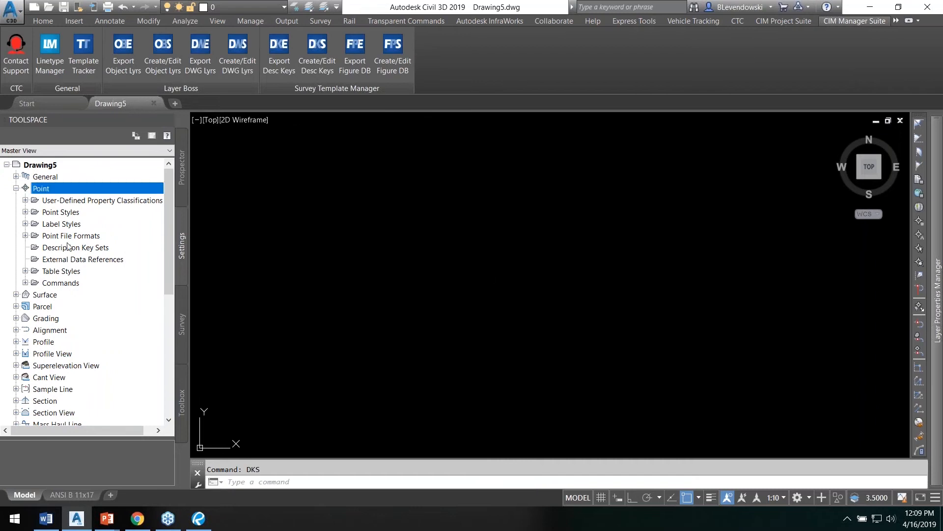
- Review the drawing's Description Key Sets and list of Point Styles under the Point settings, and collapse the list again
click(52, 251)
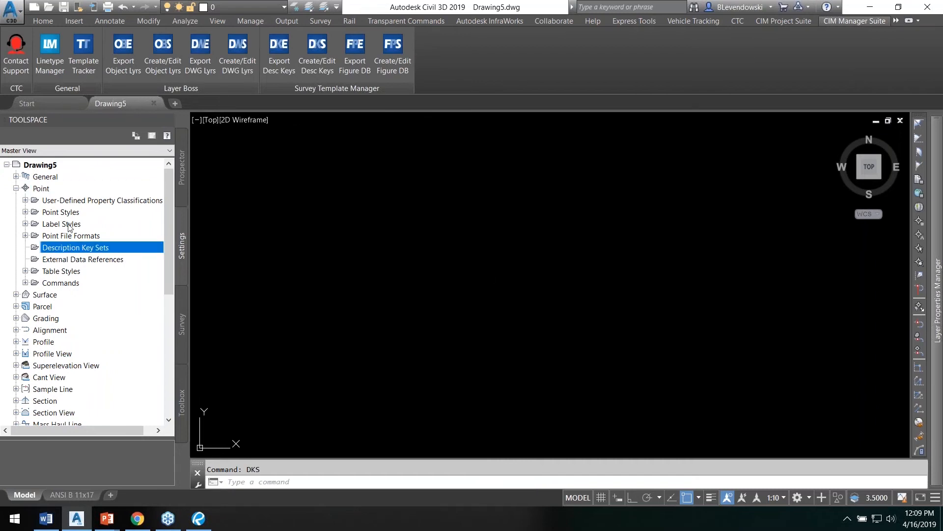
double_click(61, 213)
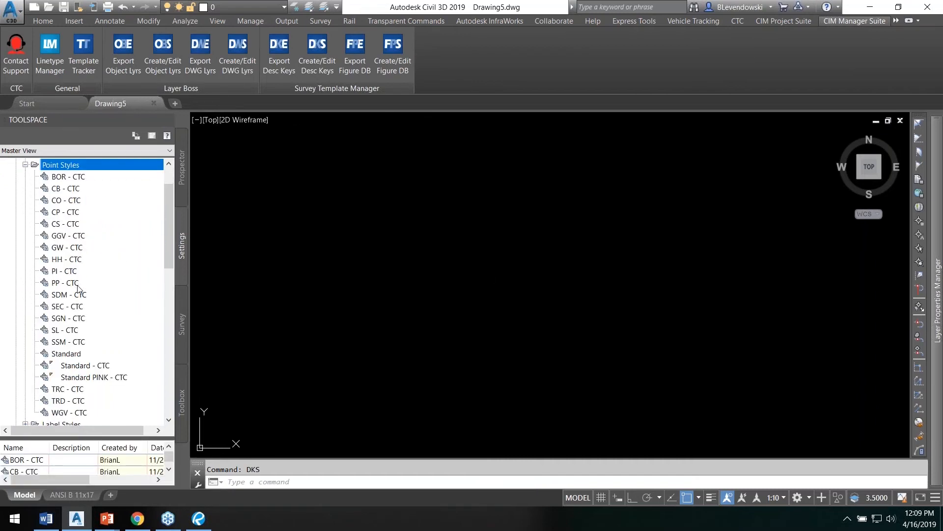
click(69, 238)
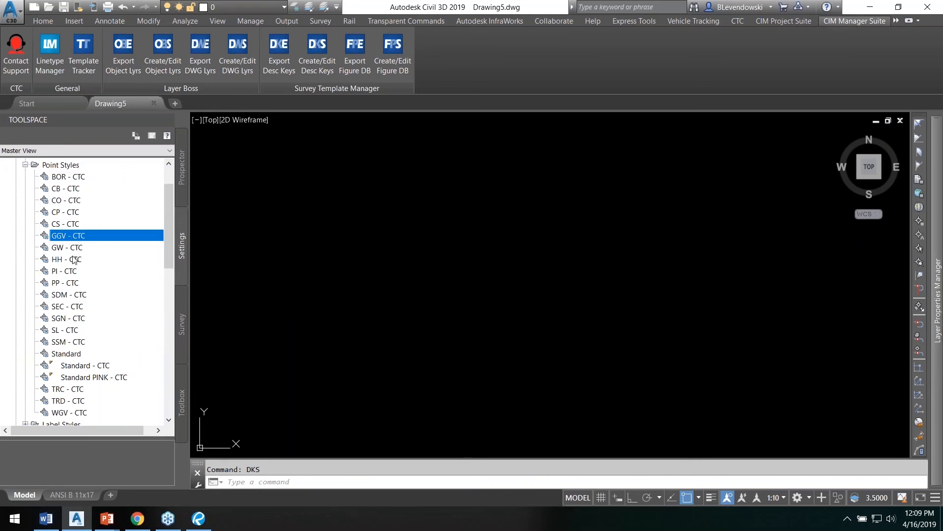
scroll(74, 261, up, 2)
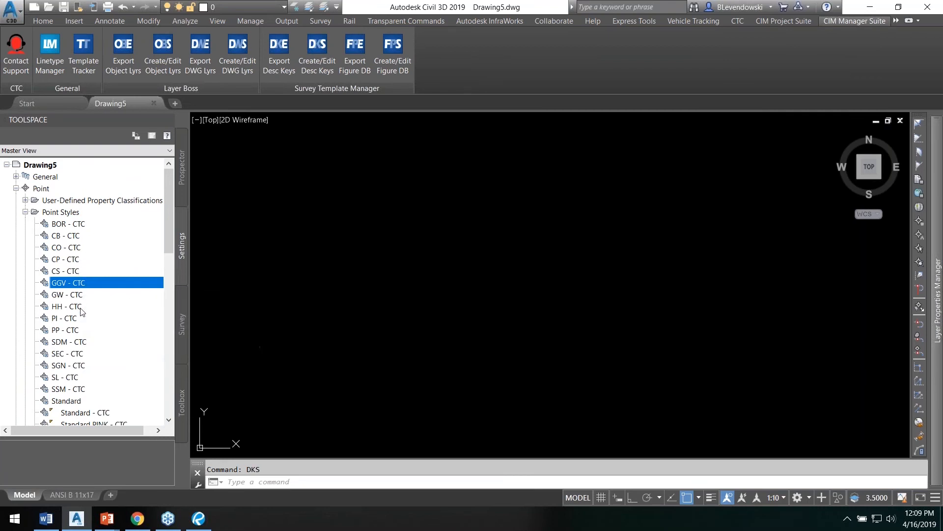
scroll(84, 315, down, 2)
scroll(85, 314, up, 2)
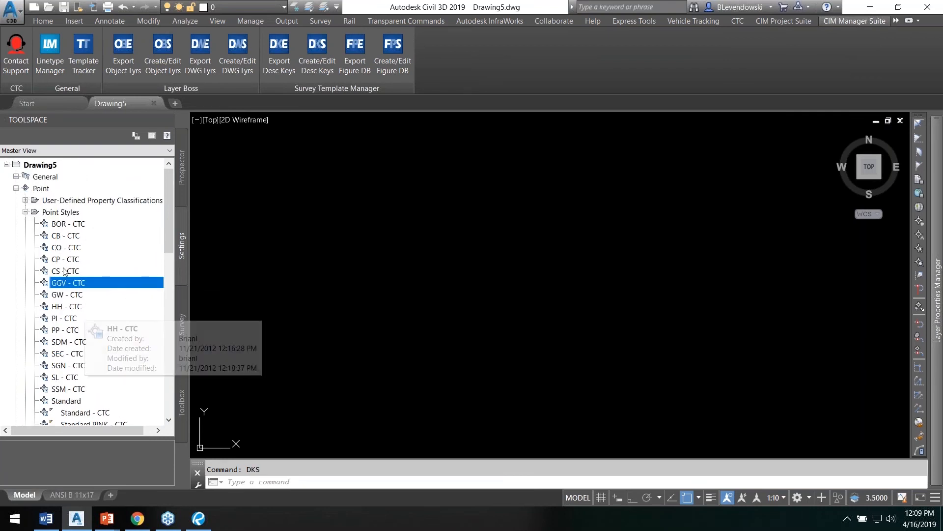
click(25, 212)
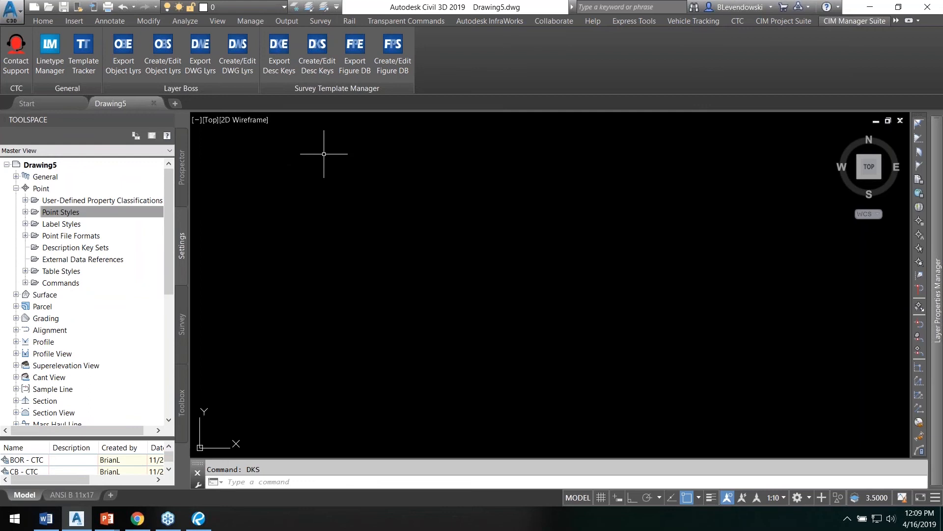
- Export the sample description key set Excel file over the existing CTC DKS NEW.xlsx and open it
click(317, 54)
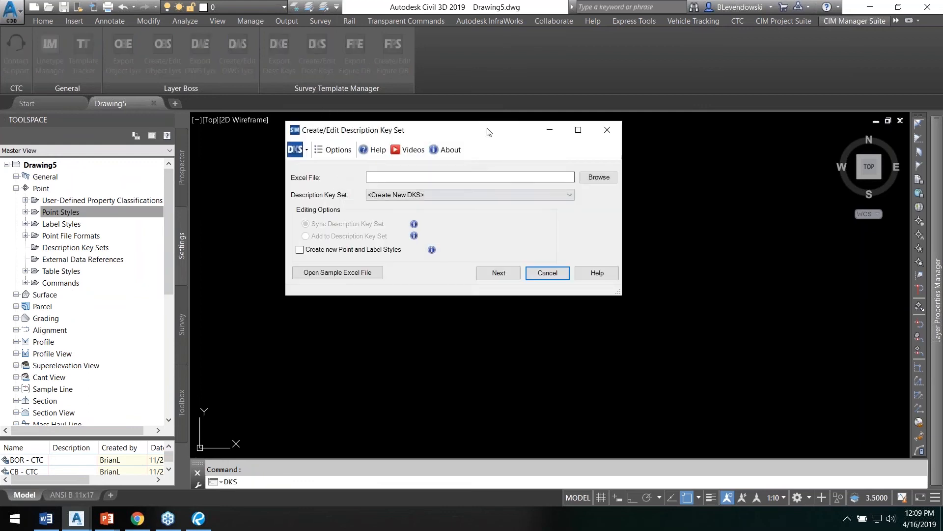
drag(487, 129, 455, 162)
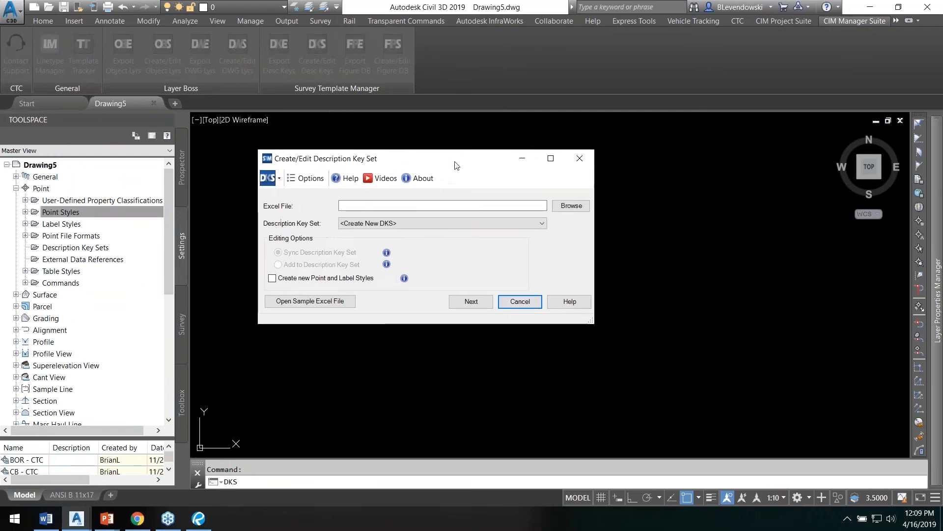
click(305, 301)
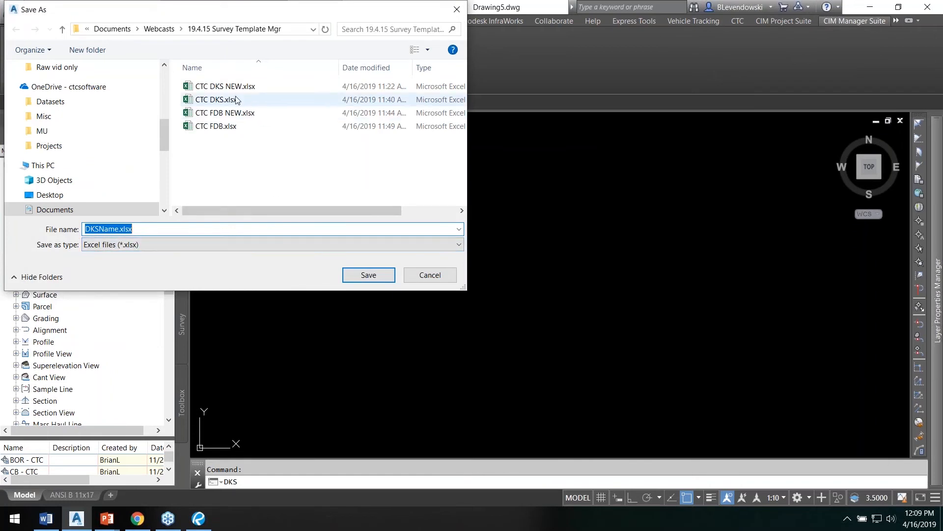
double_click(215, 87)
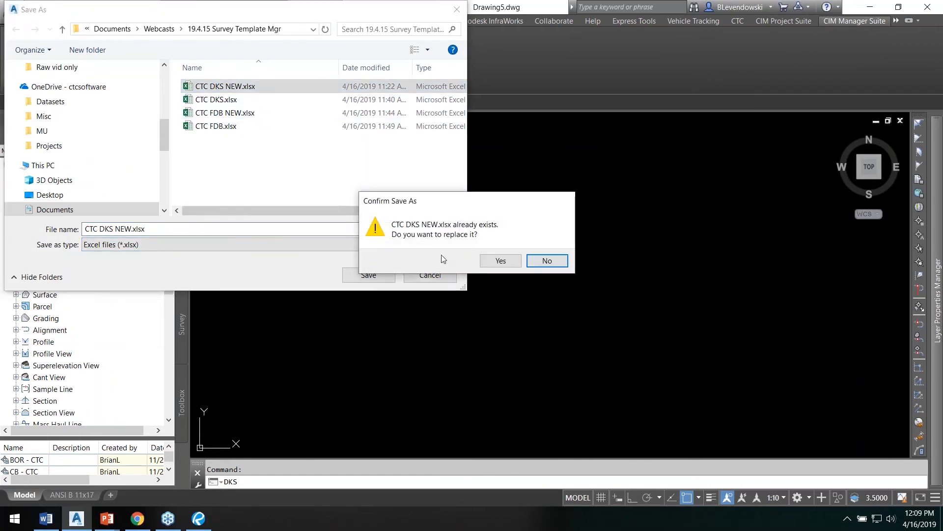
click(500, 262)
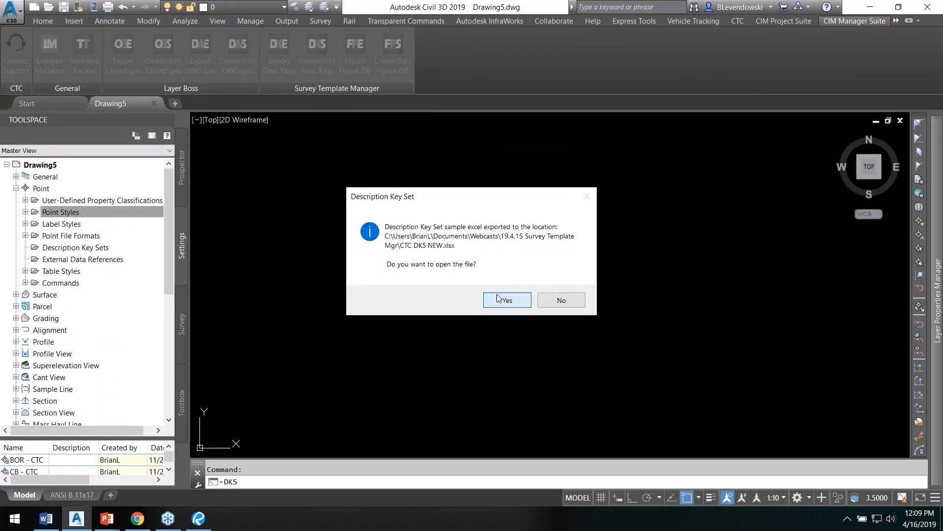
click(501, 298)
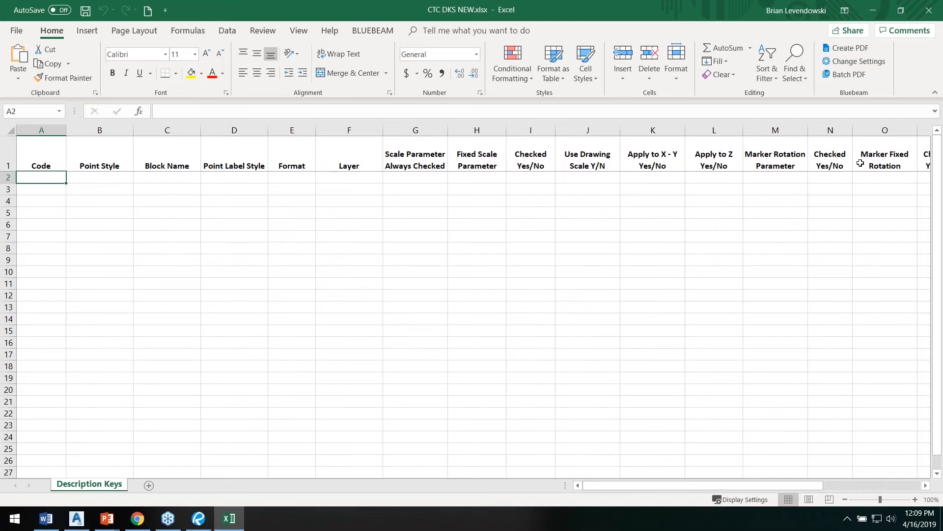
- Switch to Civil 3D to check the point Description Key Sets and return to the CTC DKS NEW.xlsx workbook in Excel
key(alt+Tab)
click(429, 198)
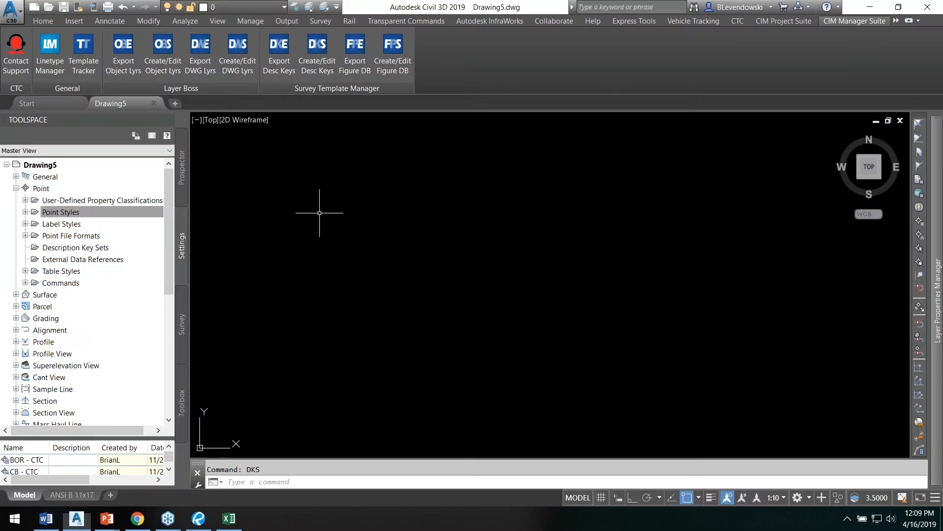
click(60, 248)
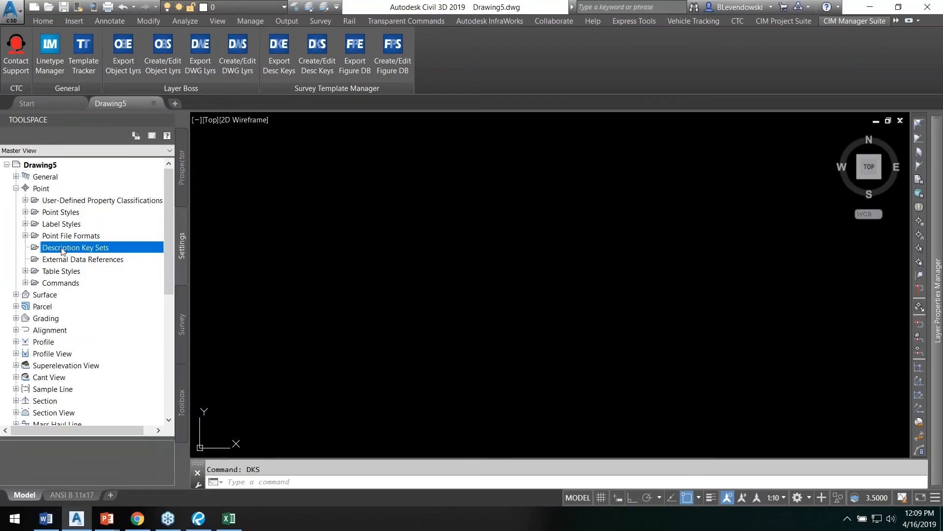
key(alt+Tab)
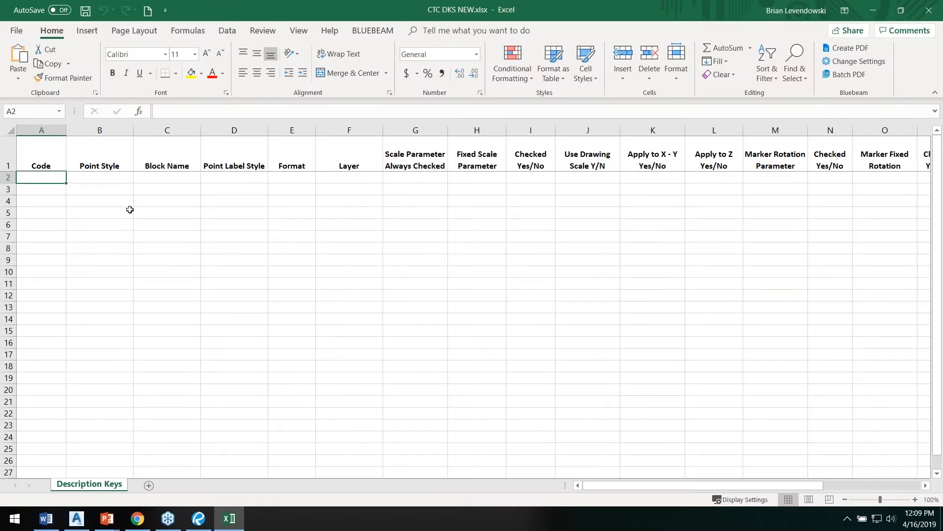
- Enter the codes BOC*, TOP*, TOE* and BRK* in rows 2 to 5 of the Code column
text(BOC*)
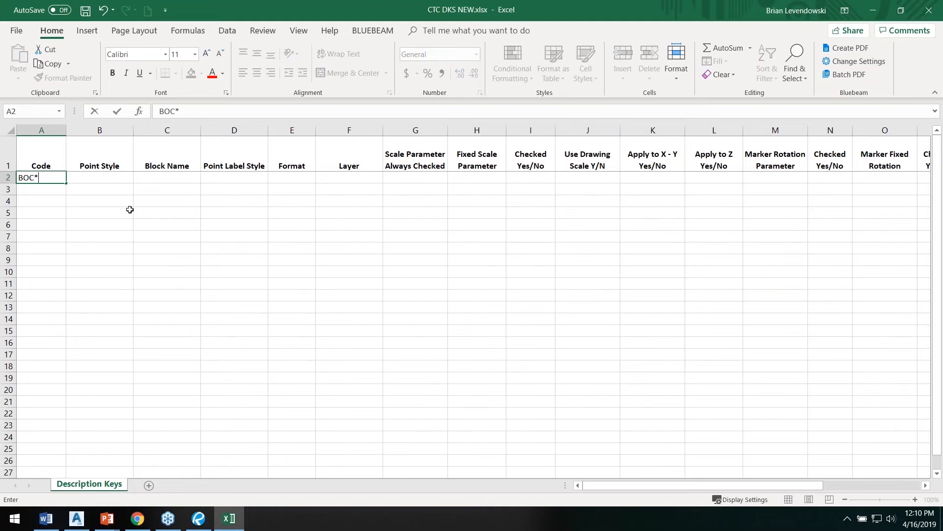
key(Tab)
key(Return)
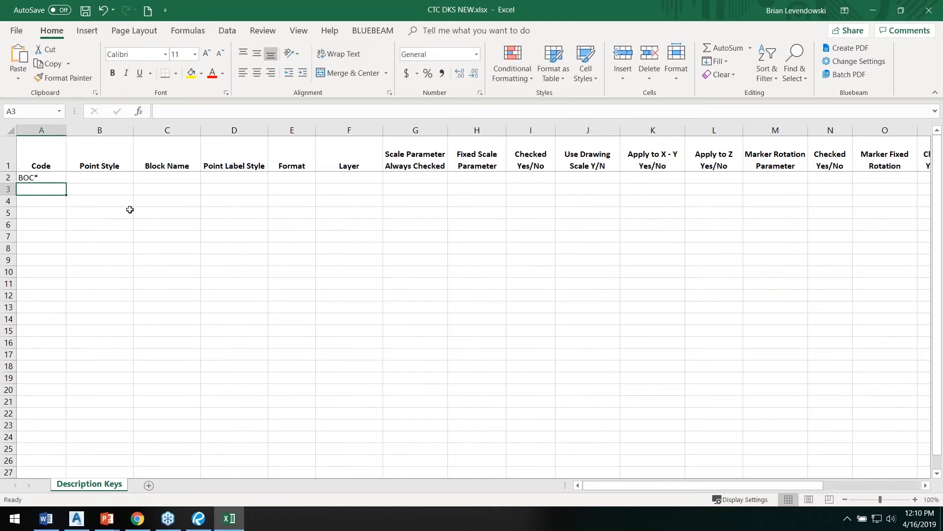
text(TOP*)
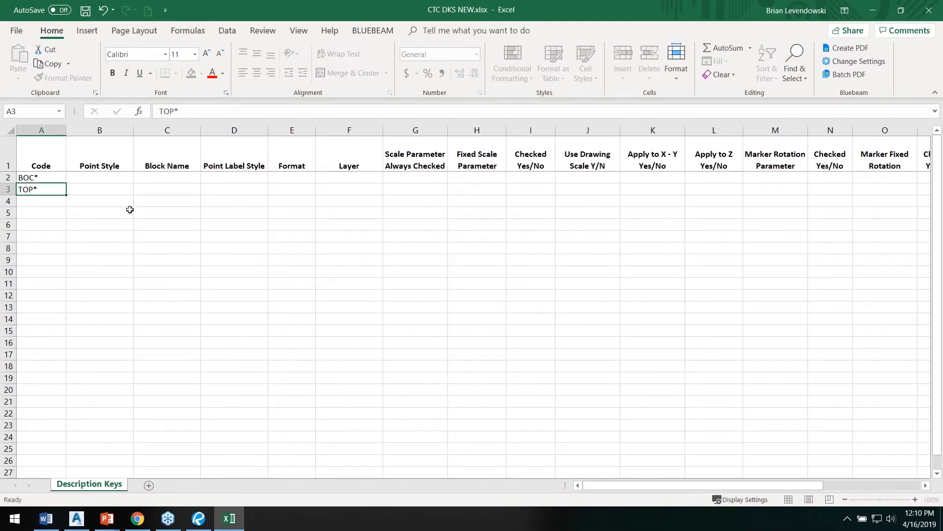
key(Return)
text(TOE*)
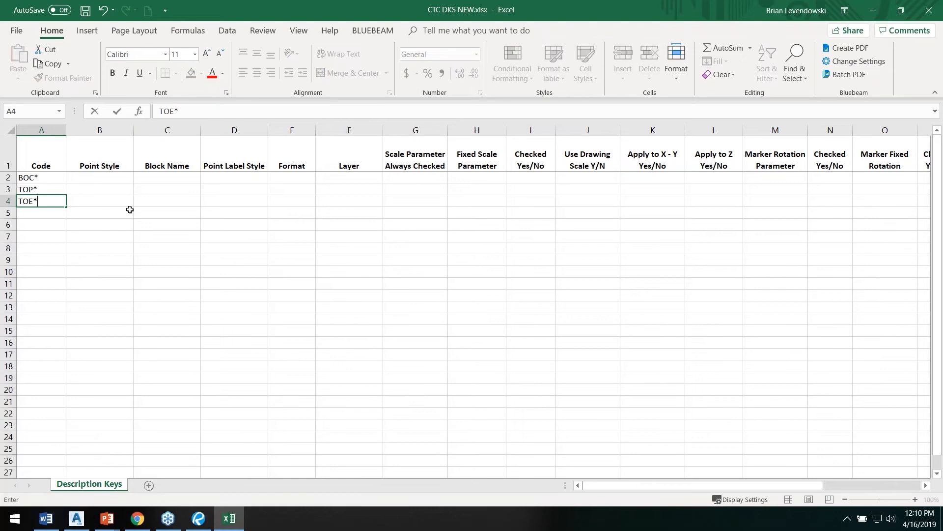
key(Return)
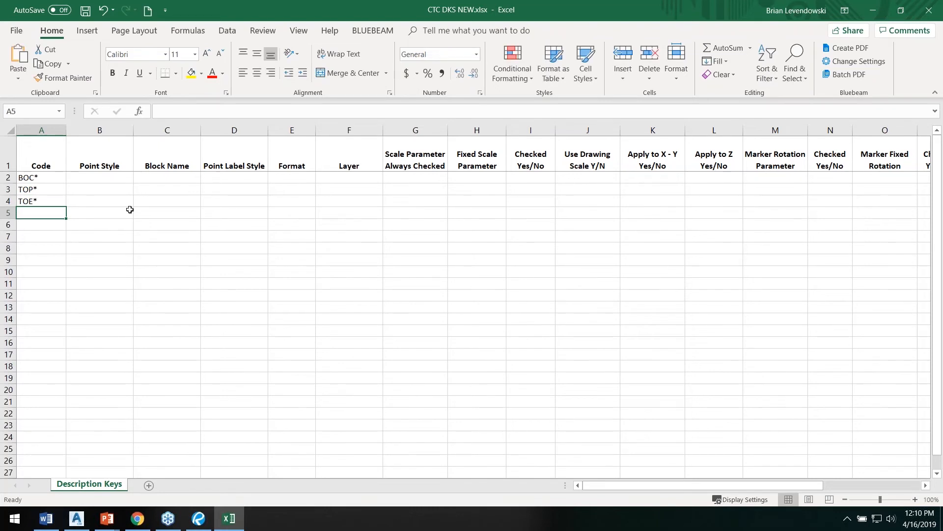
text(BRK*)
key(Return)
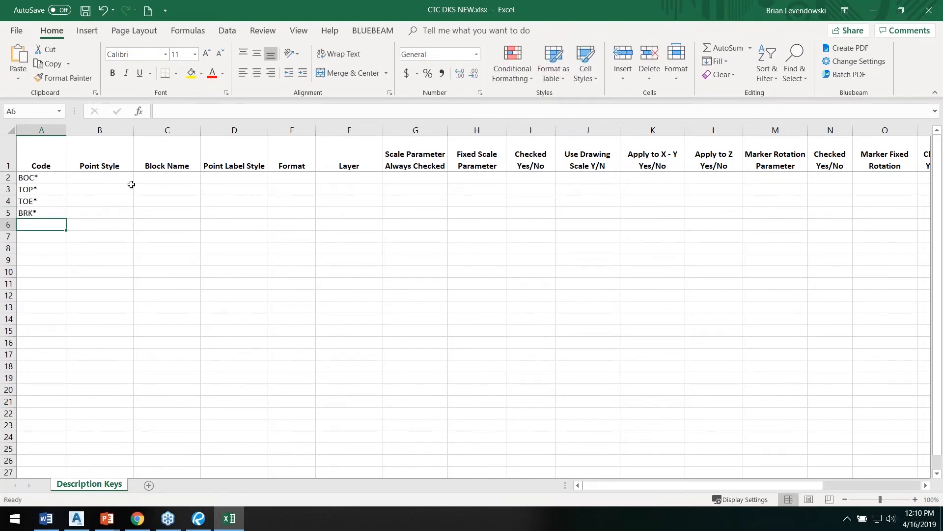
- Set the BOC* row's point style to Standard - CTC and its point label style to Pt. Elev. Desc. - CTC
click(116, 176)
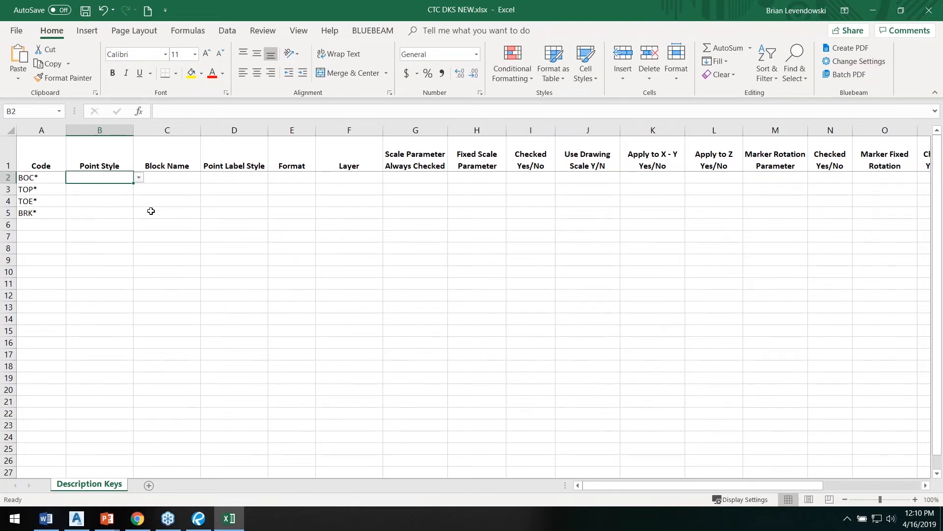
click(139, 177)
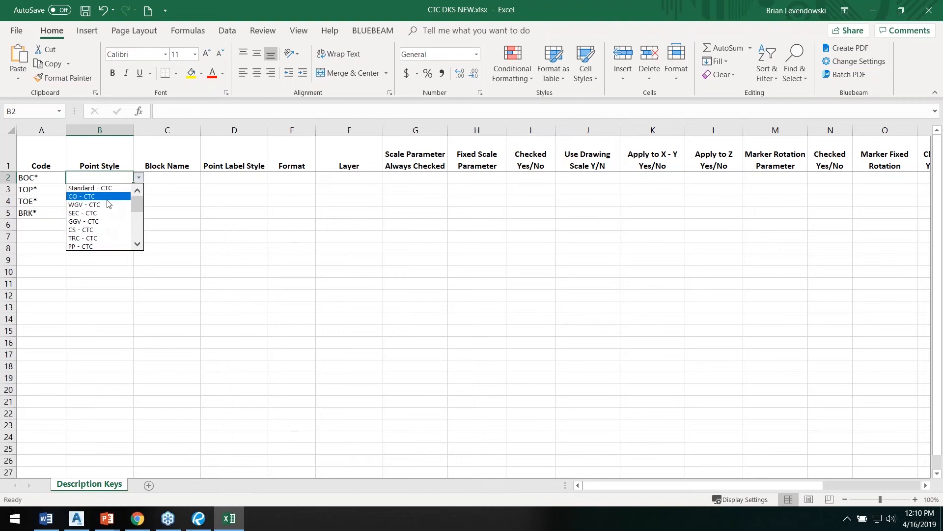
mouse_move(137, 207)
mouse_down()
mouse_move(138, 242)
mouse_move(138, 203)
mouse_up()
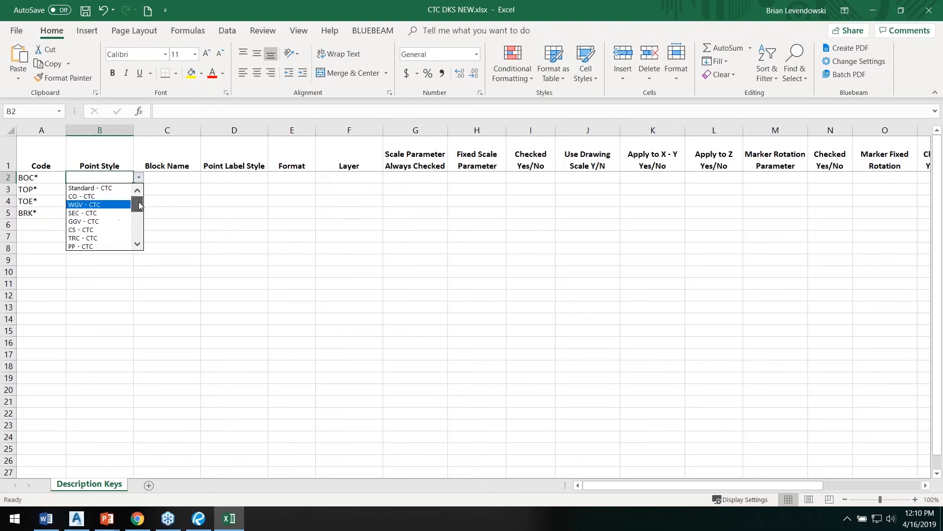
click(105, 188)
click(246, 179)
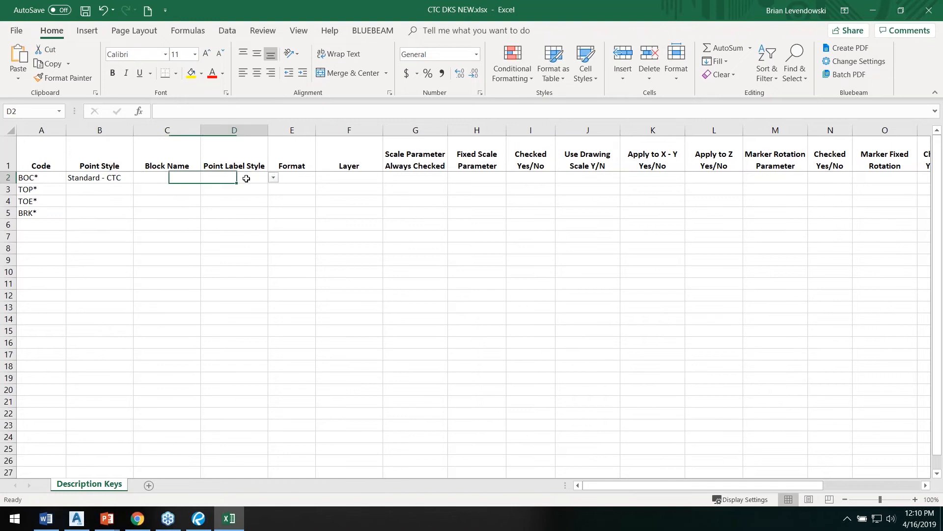
click(274, 178)
click(245, 196)
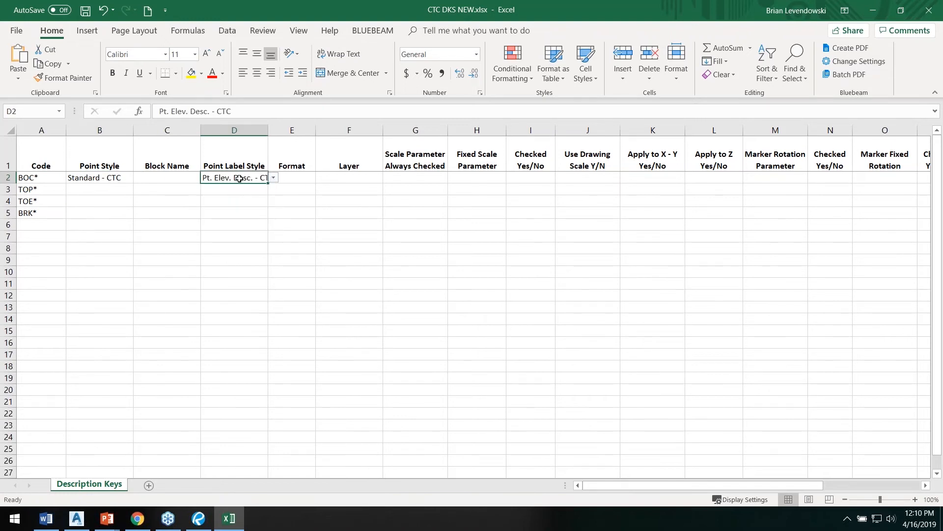
click(274, 178)
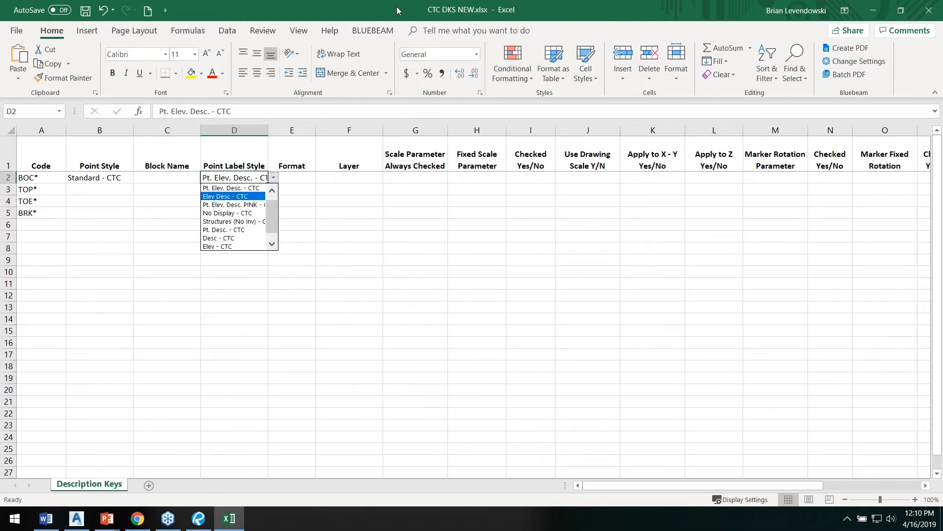
click(398, 10)
- Set the BOC* row's format to $* and its layer to V-NODE-CURB
click(297, 178)
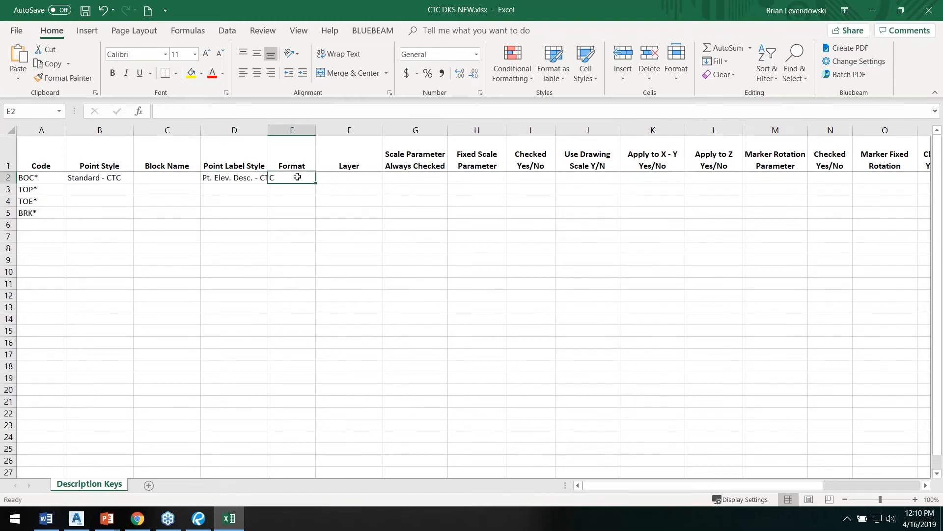
text($*)
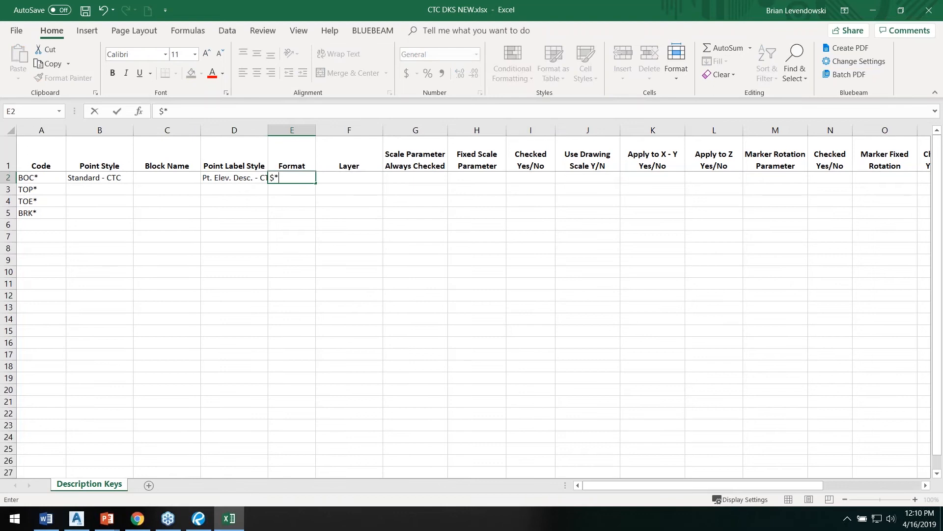
key(Tab)
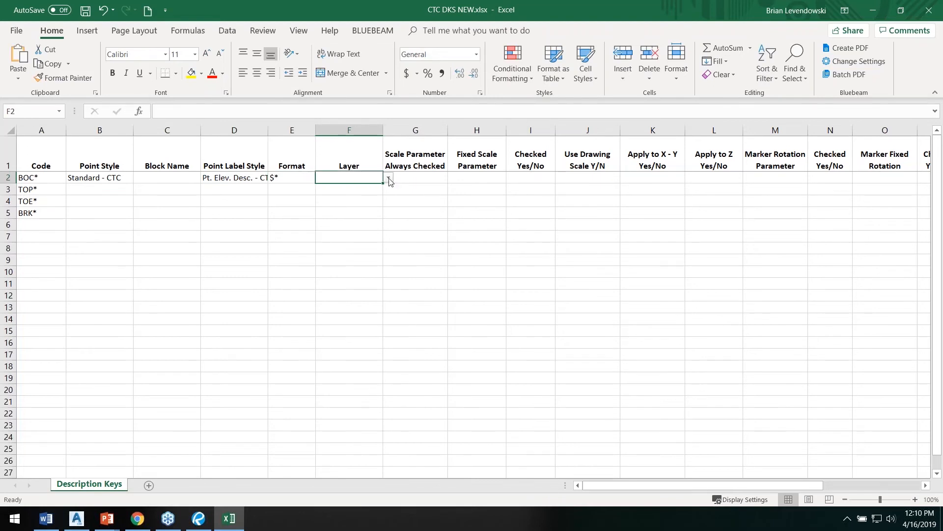
click(389, 180)
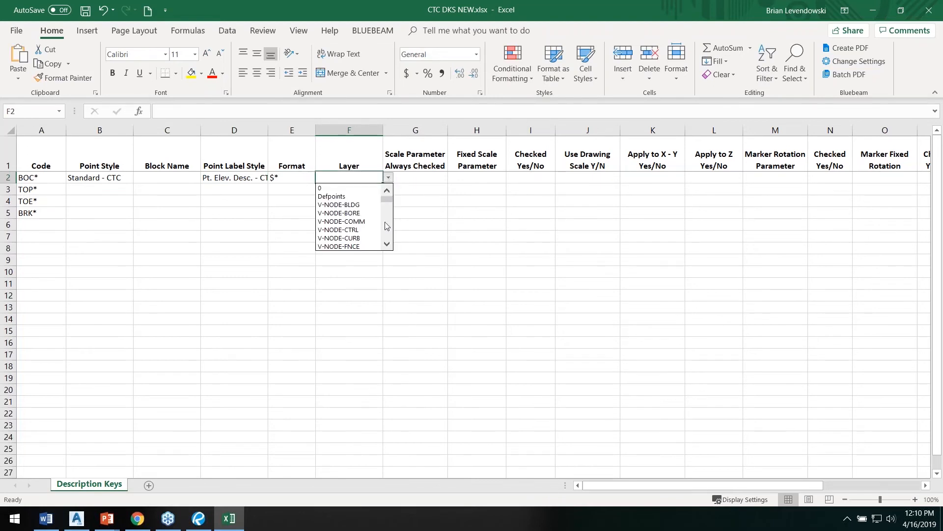
click(352, 238)
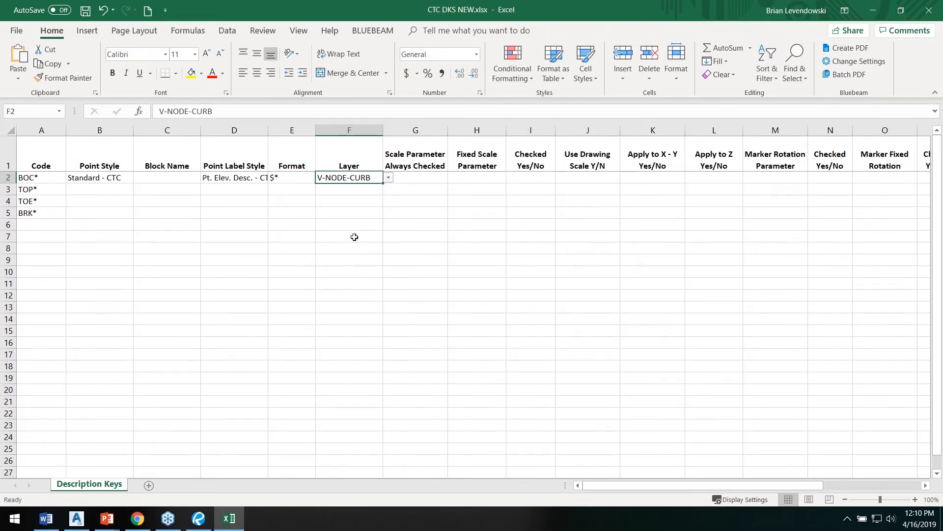
- Set the TOP* row's layer to V-NODE-GRND
click(348, 191)
click(389, 190)
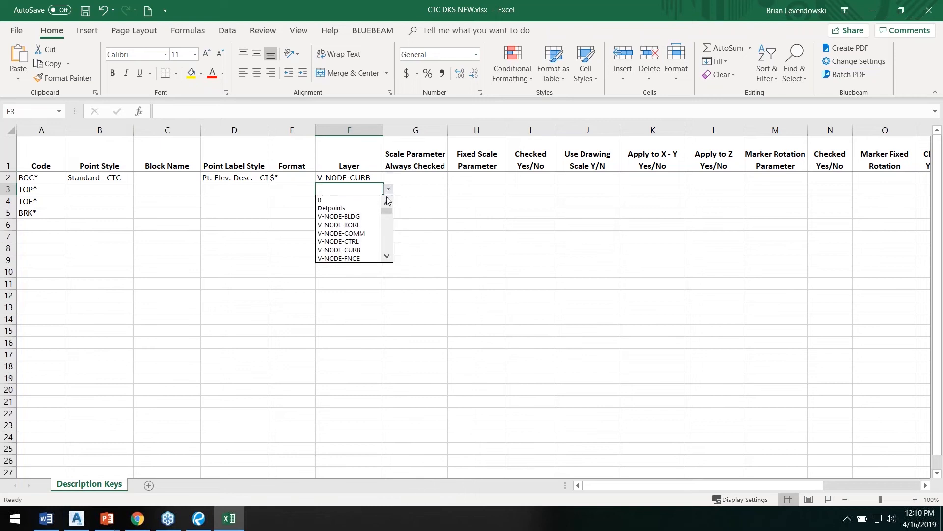
click(389, 244)
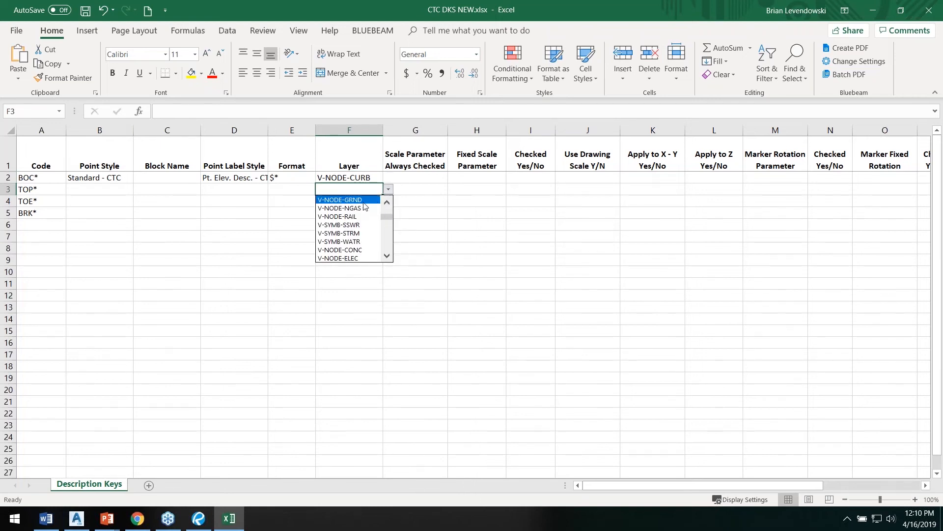
click(362, 200)
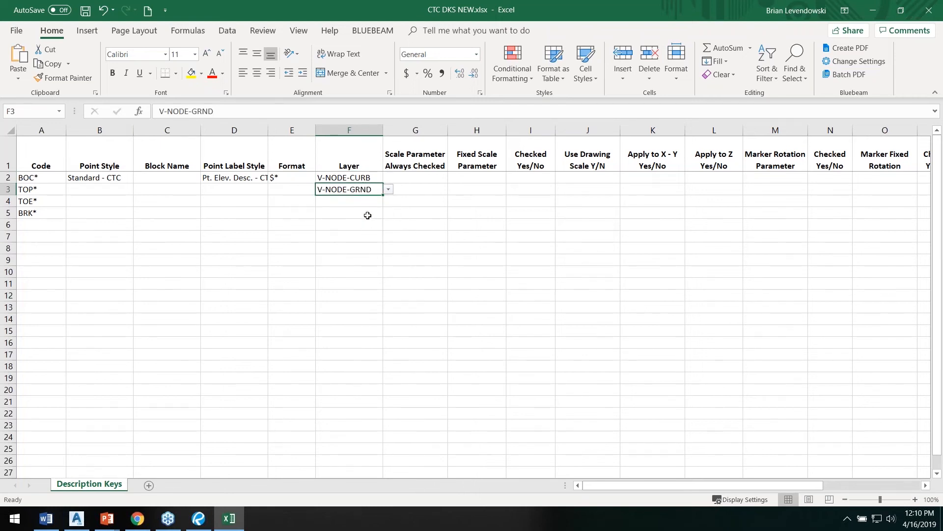
- Fill the BOC* row's point style through layer down to the TOP*, TOE* and BRK* rows, and change those three layers to V-NODE-GRND
drag(122, 180, 371, 217)
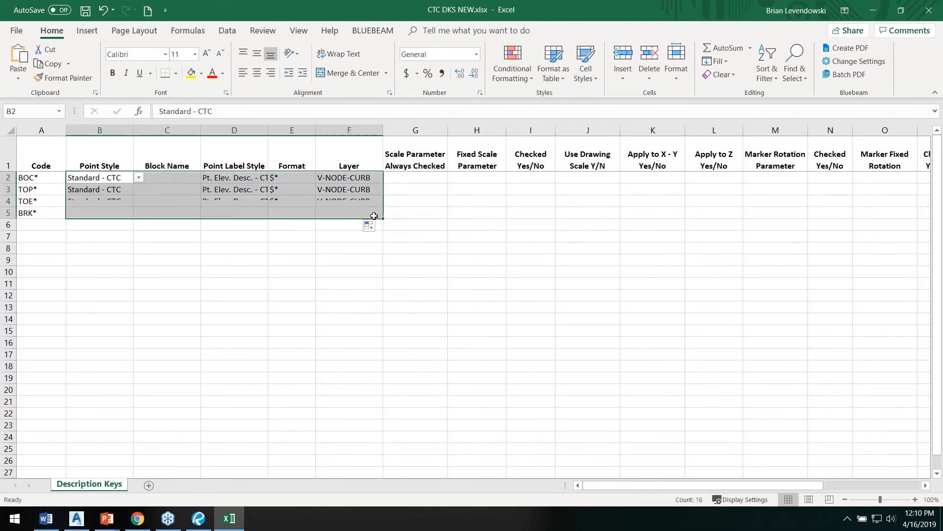
click(289, 261)
click(364, 189)
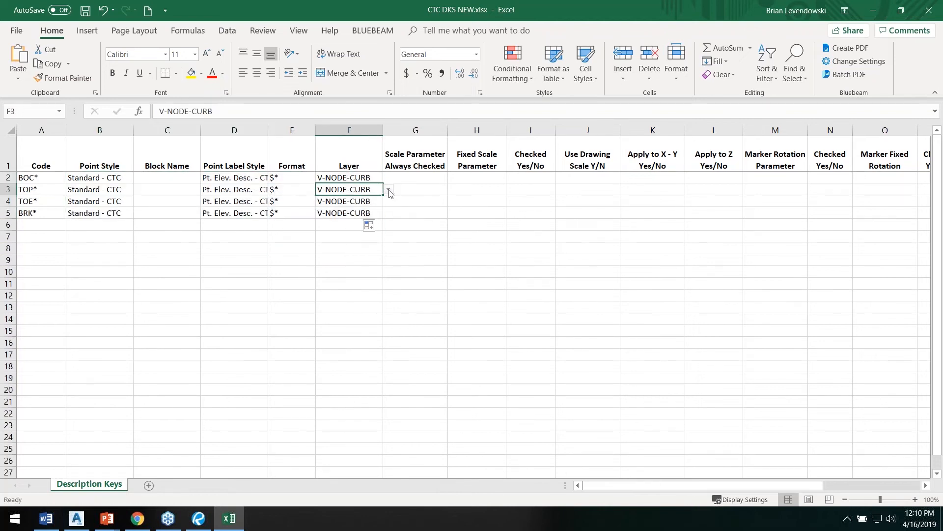
click(388, 189)
click(346, 216)
click(388, 189)
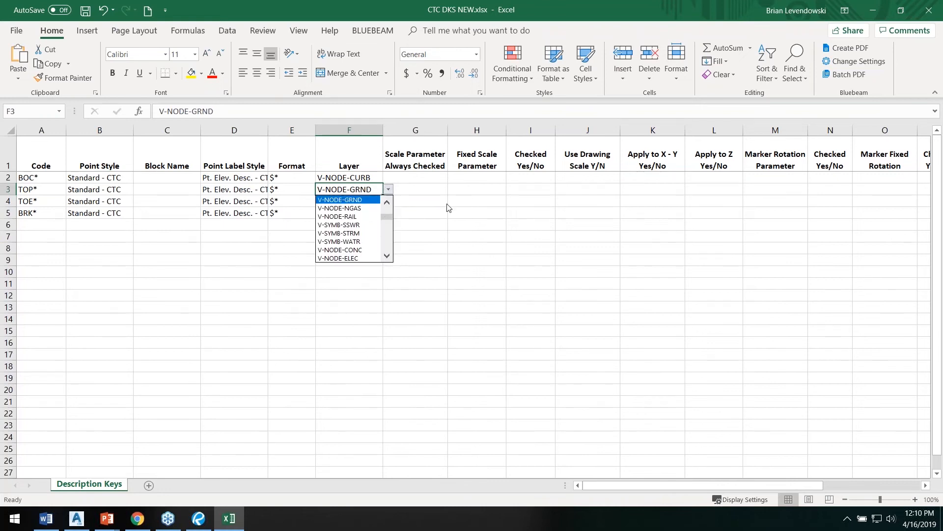
click(389, 189)
drag(383, 195, 380, 220)
click(260, 295)
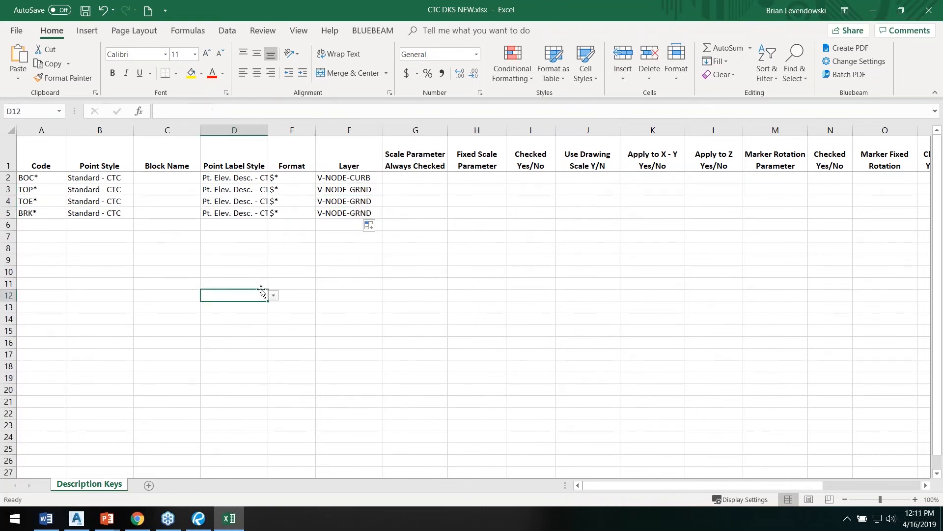
- Save the CTC DKS NEW.xlsx workbook and arrange the Excel and Civil 3D windows side by side
click(86, 11)
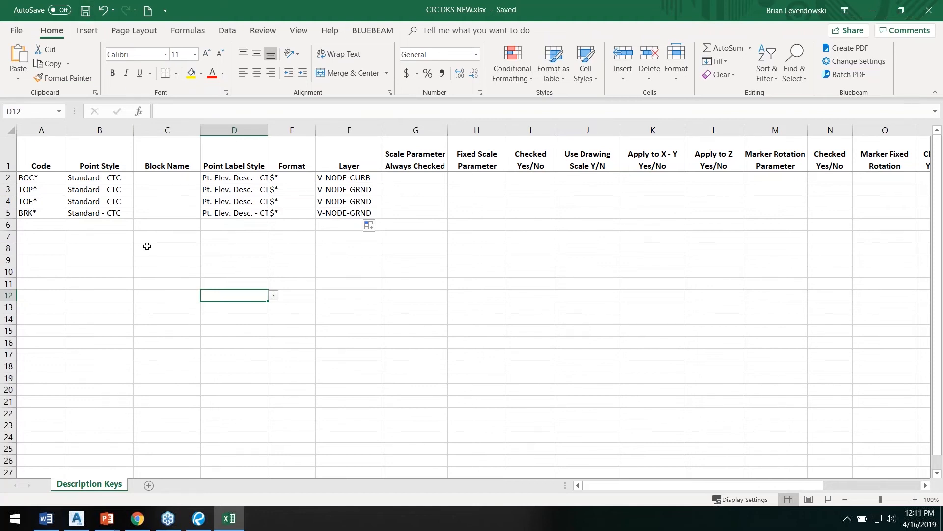
key(super+Left)
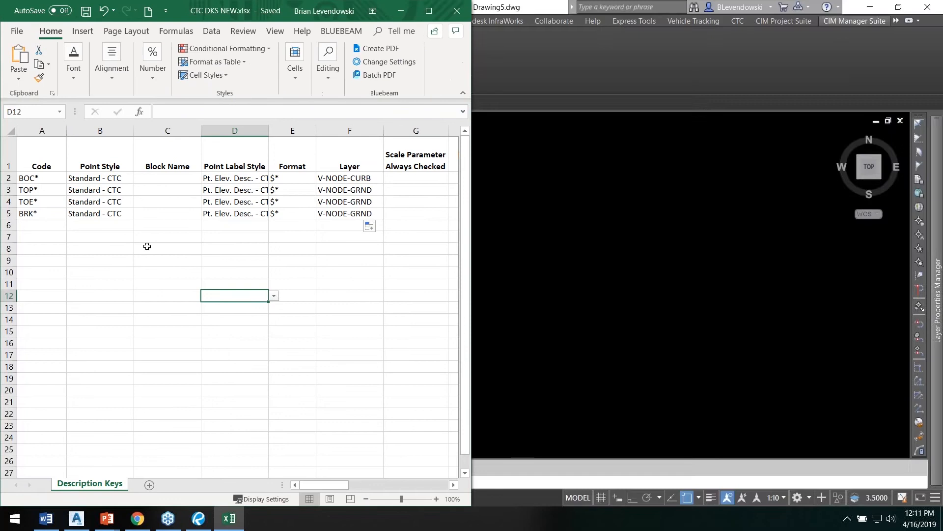
key(Return)
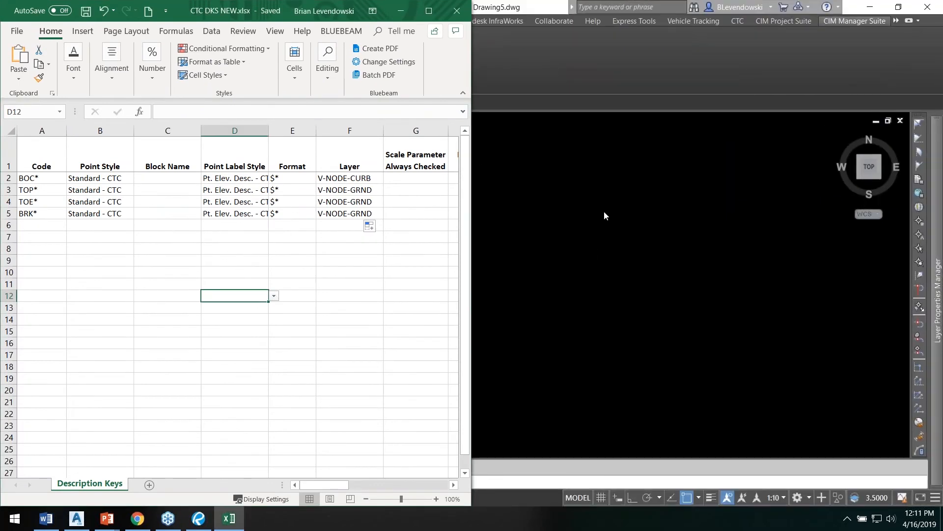
click(593, 235)
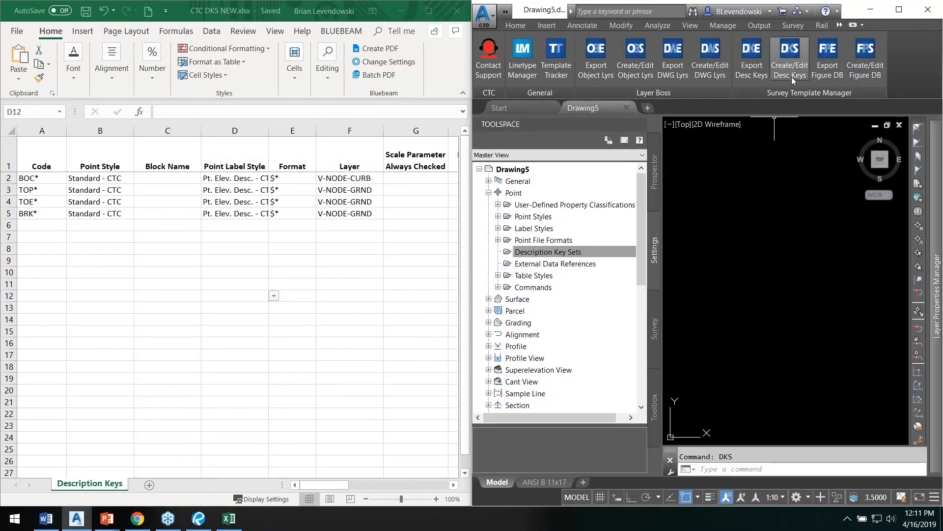
- Start the Create/Edit Description Key Set tool in Civil 3D and load CTC DKS NEW.xlsx as its Excel file
click(790, 65)
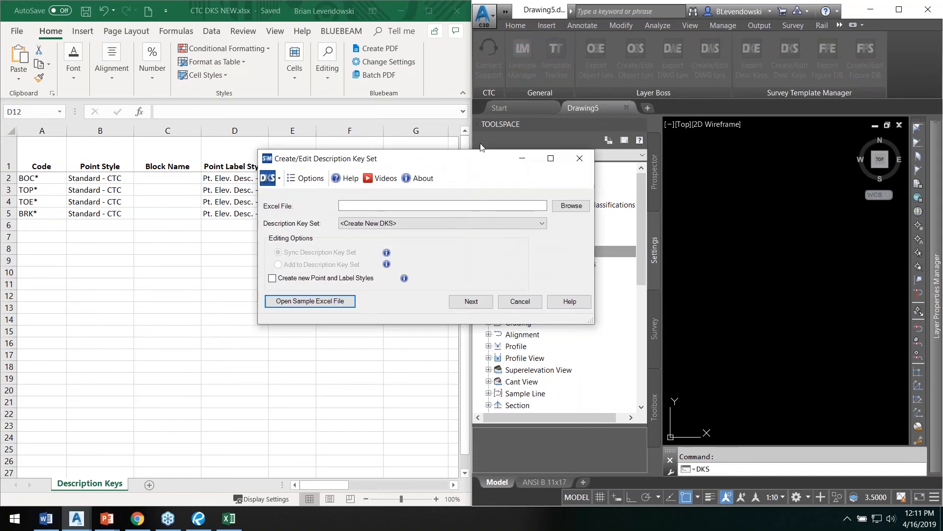
drag(486, 152, 718, 89)
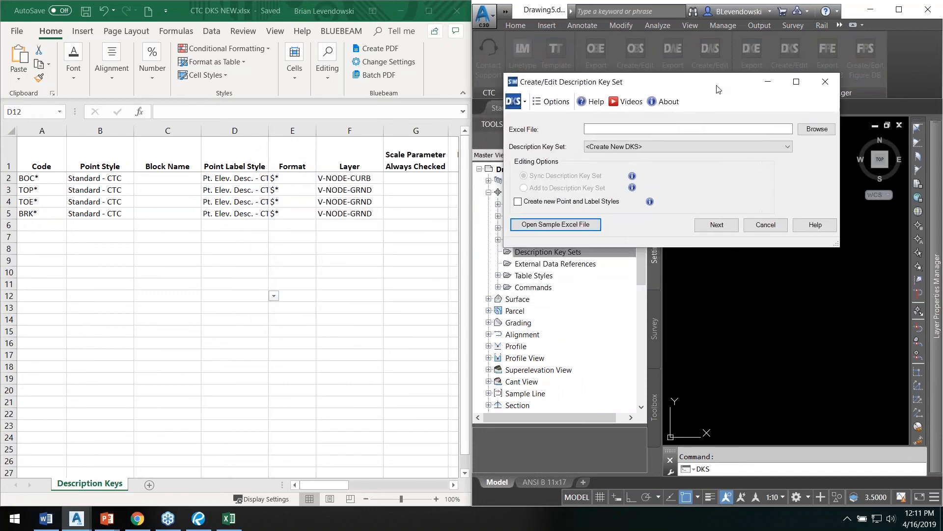
click(816, 132)
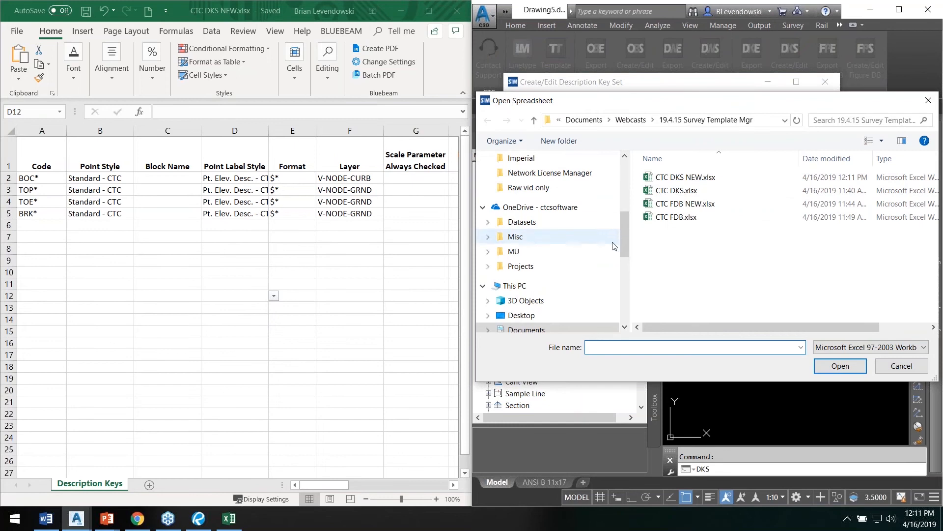
double_click(678, 177)
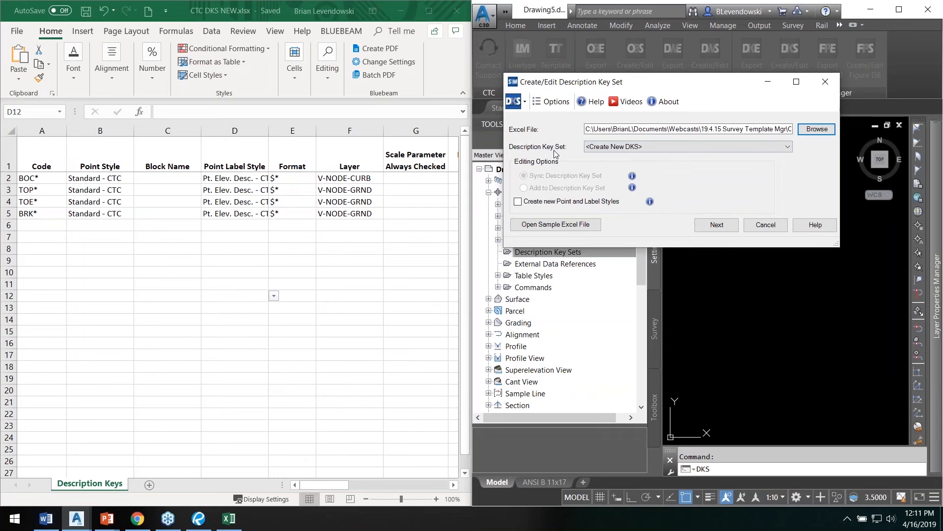
- Enable creating new point and label styles for the new description key set and proceed to the review of its codes
click(536, 202)
drag(706, 83, 690, 79)
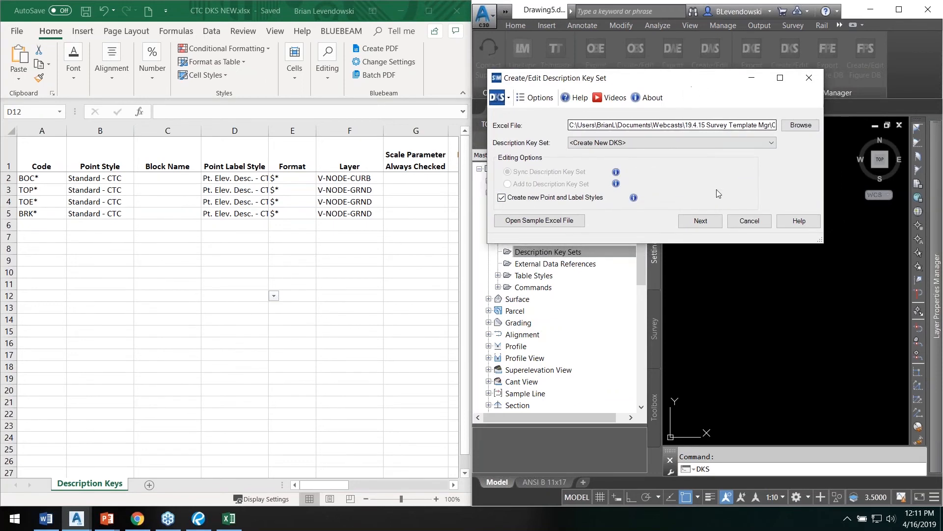
click(702, 220)
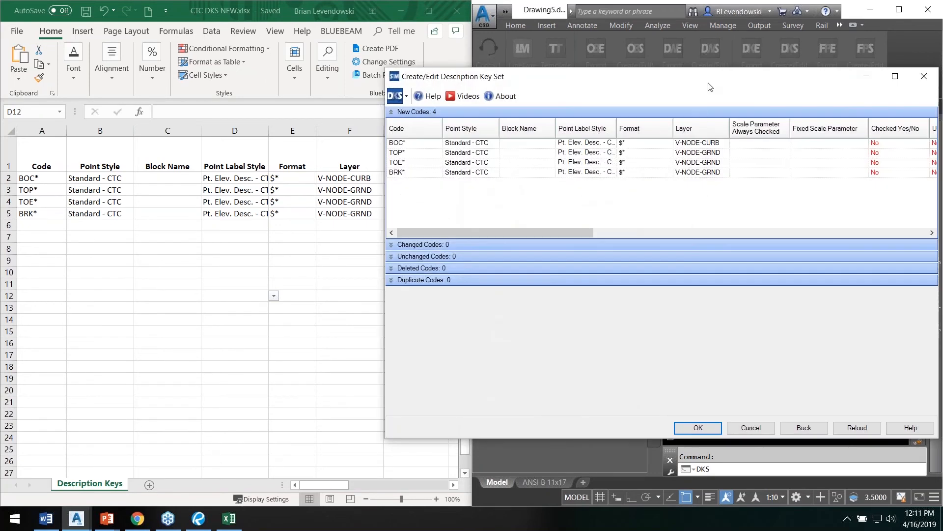
drag(709, 85, 705, 30)
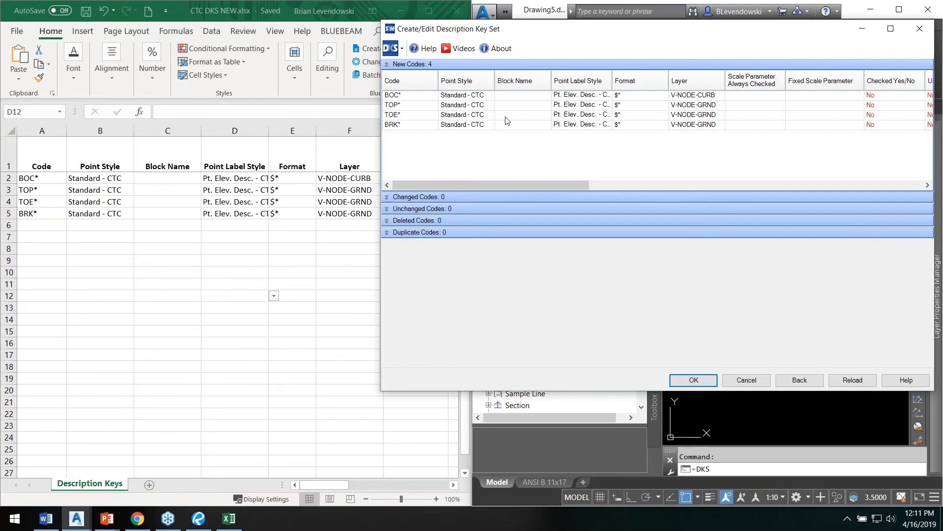
- Arrange the Create/Edit Description Key Set window side by side with the CTC DKS NEW.xlsx workbook
mouse_move(502, 185)
mouse_down()
mouse_move(792, 187)
mouse_move(505, 201)
mouse_move(670, 182)
mouse_move(842, 184)
mouse_move(440, 196)
mouse_up()
click(386, 199)
click(387, 199)
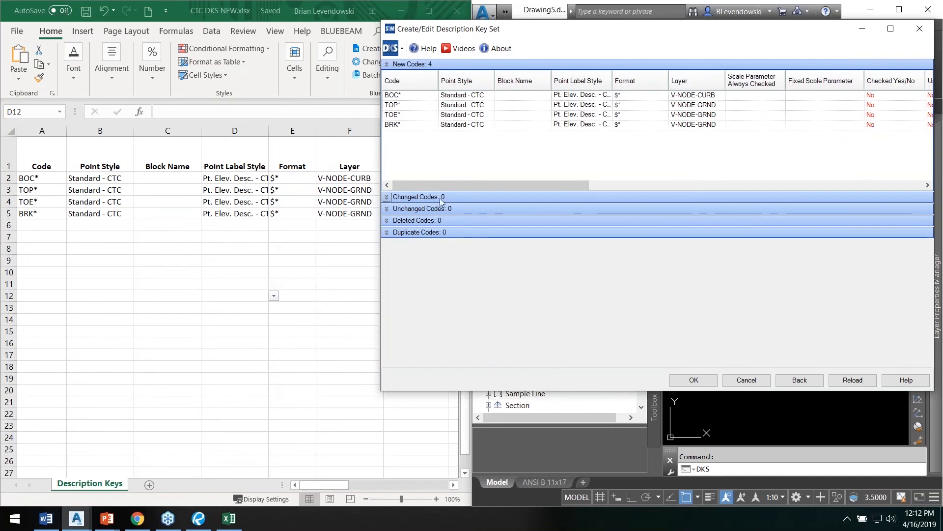
drag(672, 36, 679, 27)
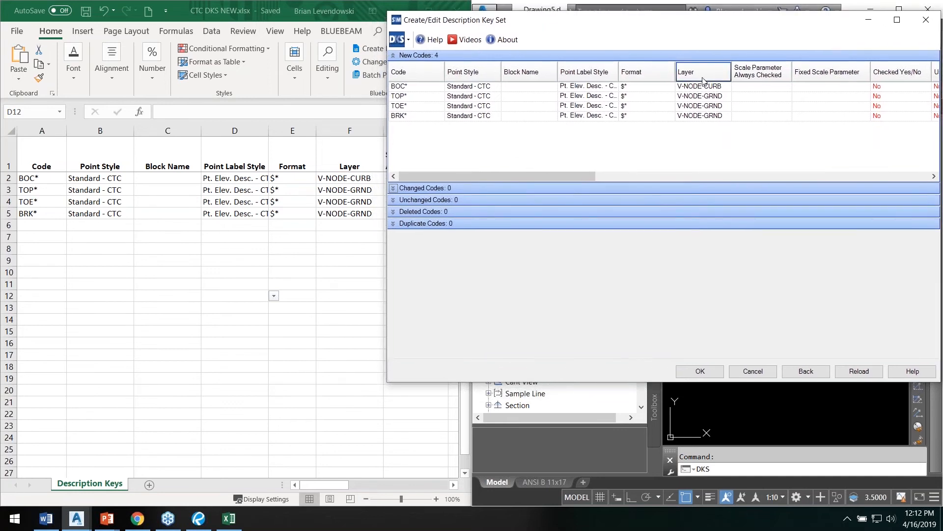
key(super+Right)
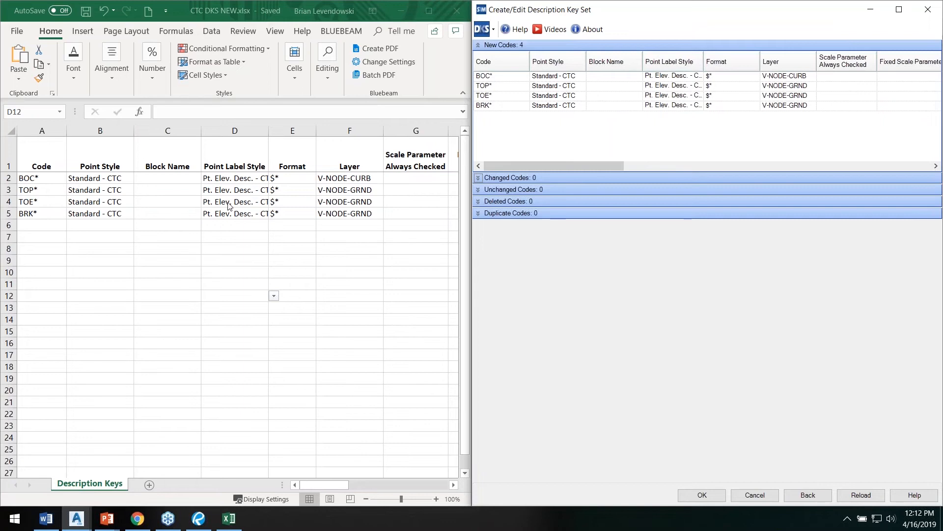
- Fill the BOC* row's V-NODE-CURB layer down to the TOP*, TOE* and BRK* rows
click(28, 230)
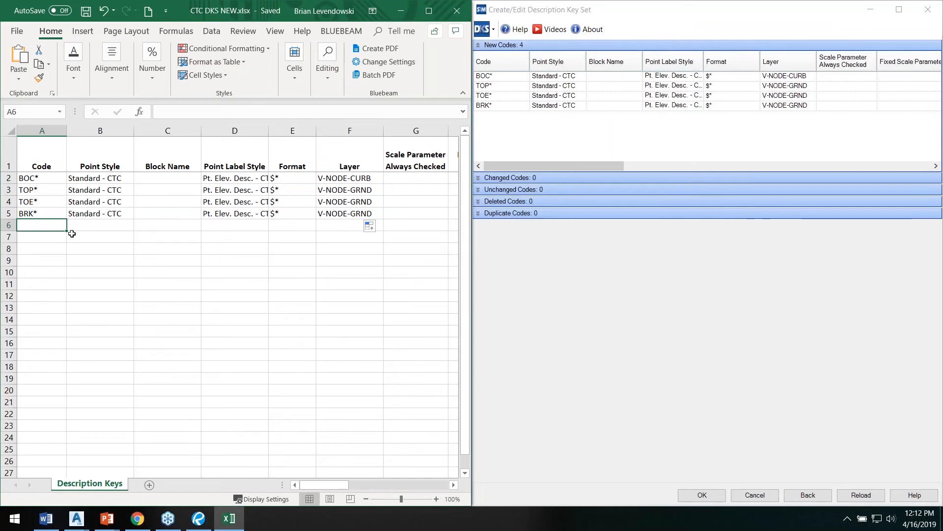
text(H)
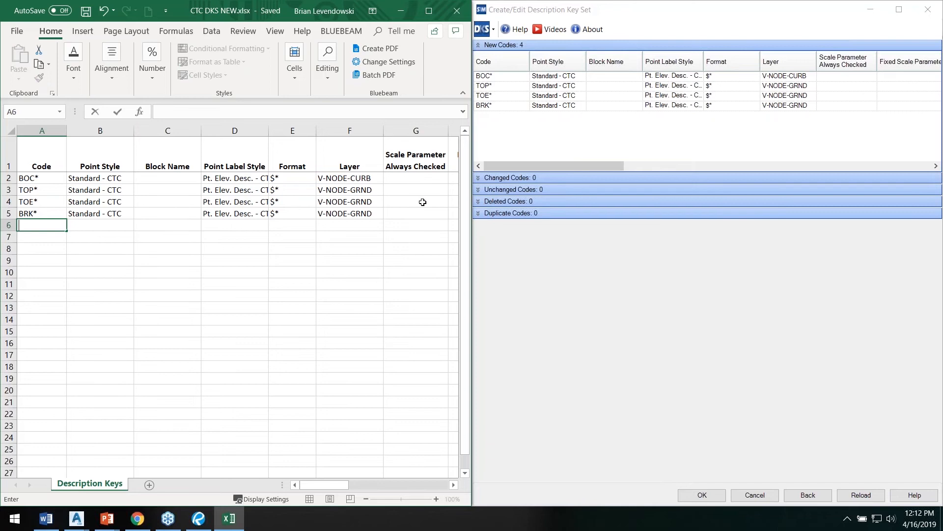
click(363, 291)
click(379, 178)
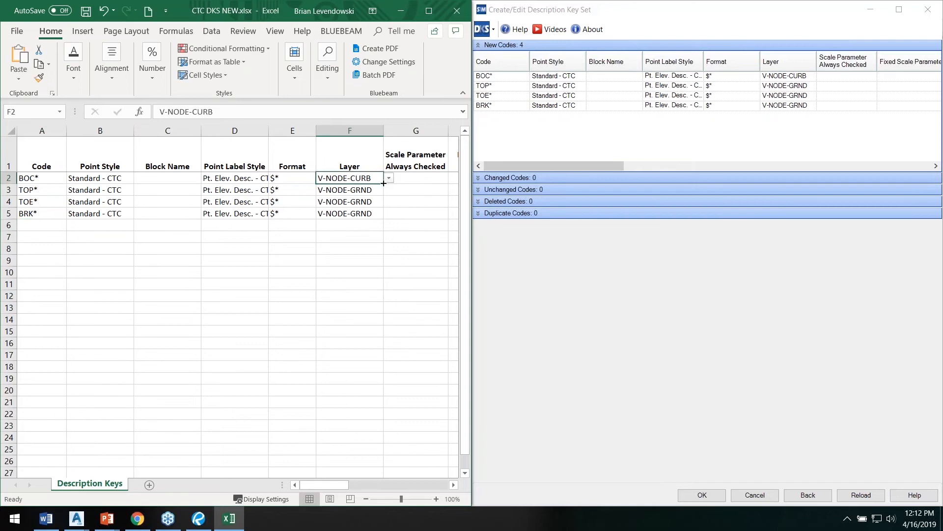
drag(383, 183, 369, 238)
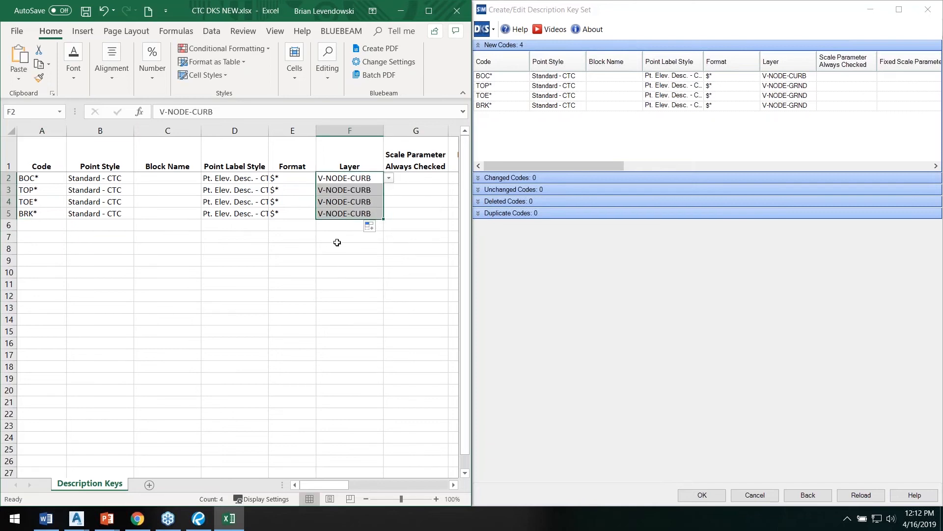
- Save the workbook with the V-NODE-CURB layers and reload its codes in the description key set review
click(86, 11)
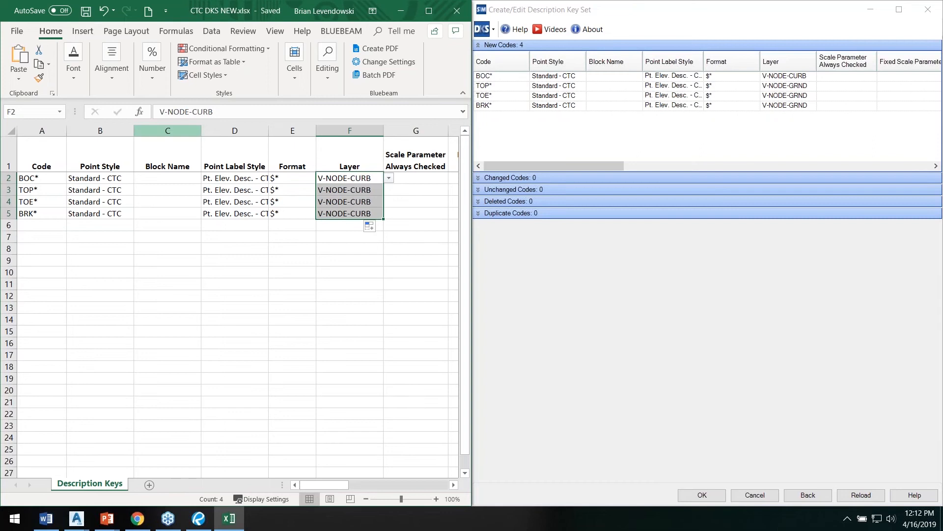
click(730, 375)
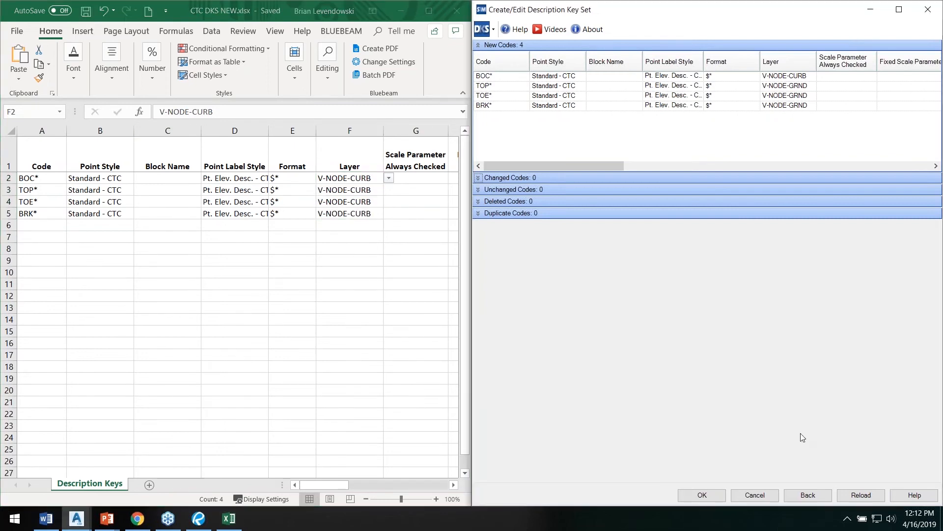
click(861, 494)
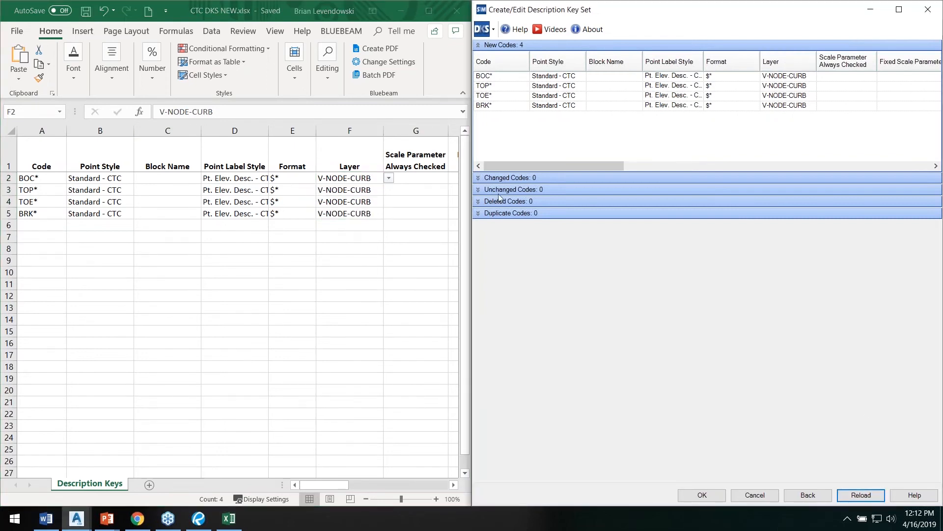
- Set the TOP* row's layer to V-NODE-GRND and fill it down to the TOE* and BRK* rows
click(374, 190)
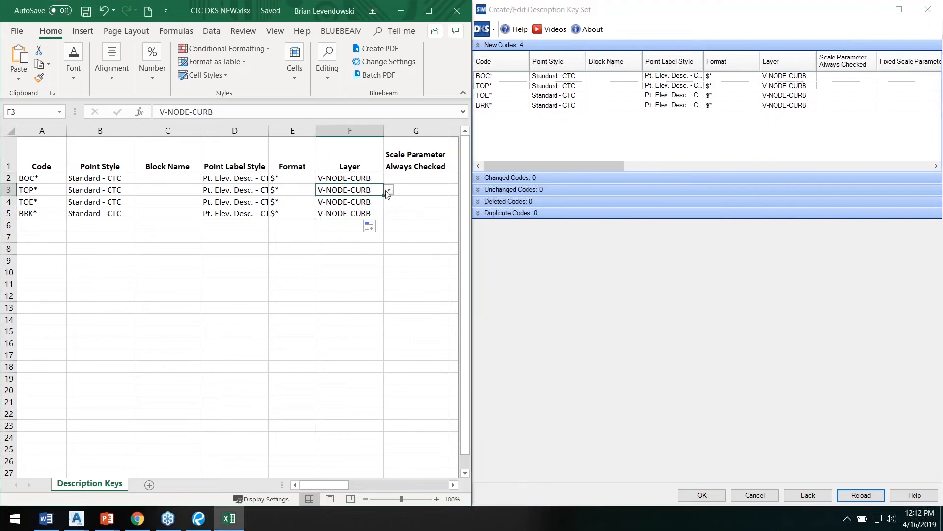
click(389, 190)
click(368, 216)
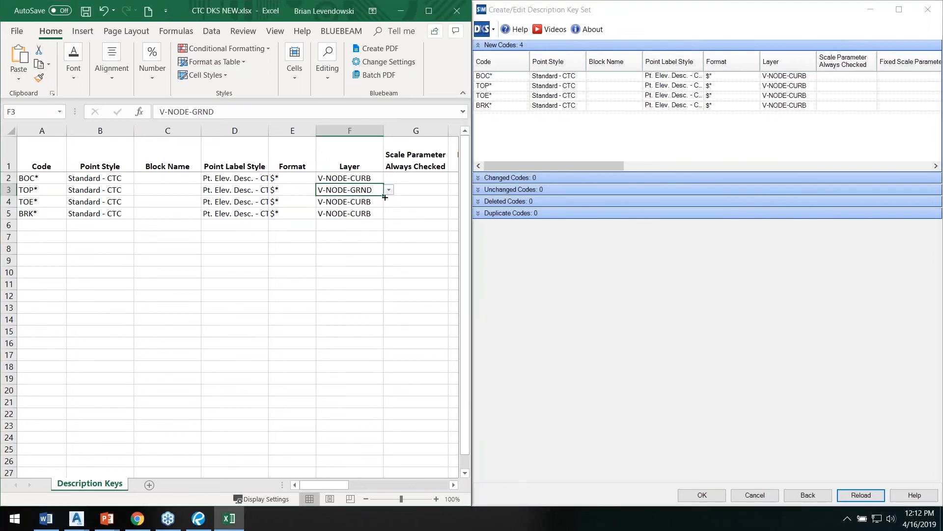
drag(385, 197, 386, 218)
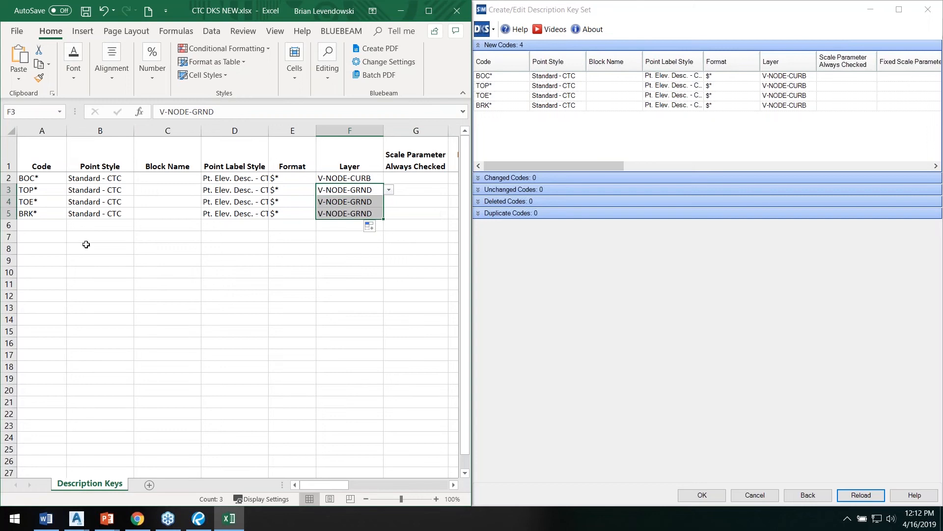
- Add the code HYD* in a new row directly below BRK* in the workbook
click(47, 225)
text(HYD)
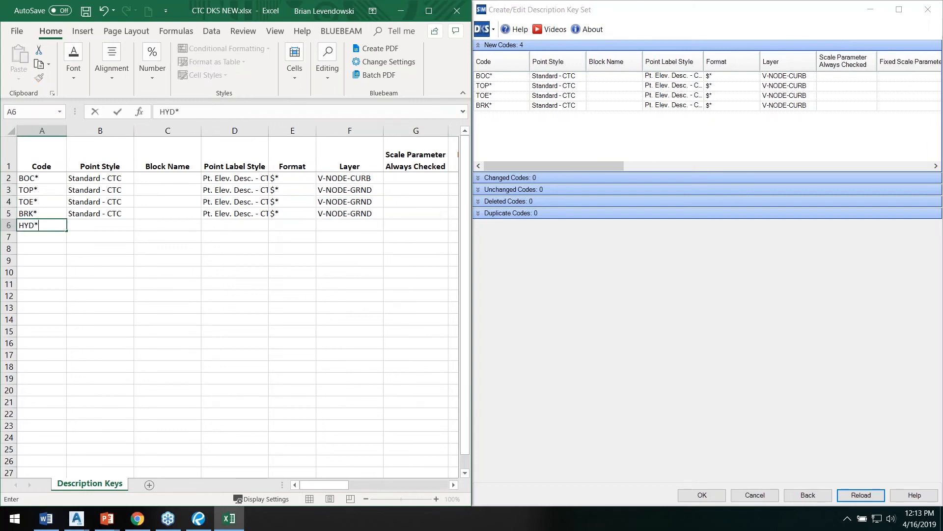
text(*)
key(Tab)
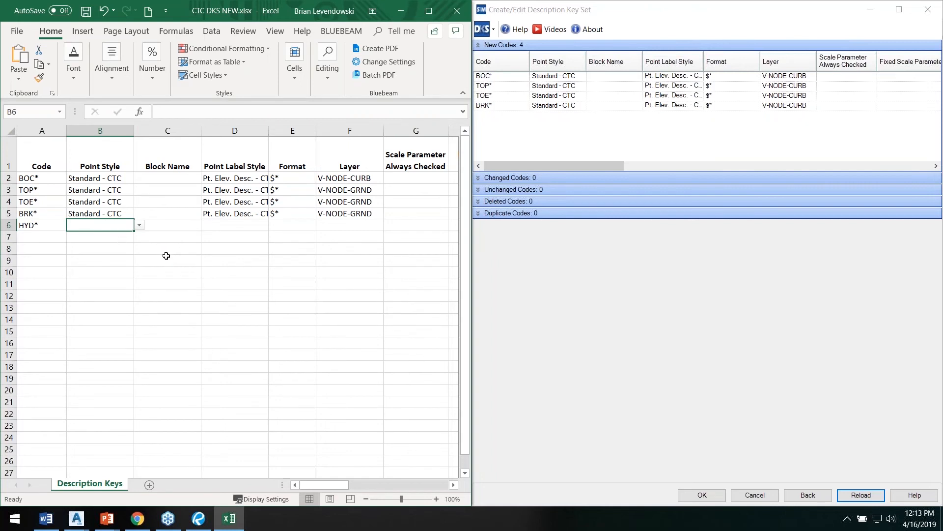
- Browse the available point styles and block names for the HYD* row
click(140, 226)
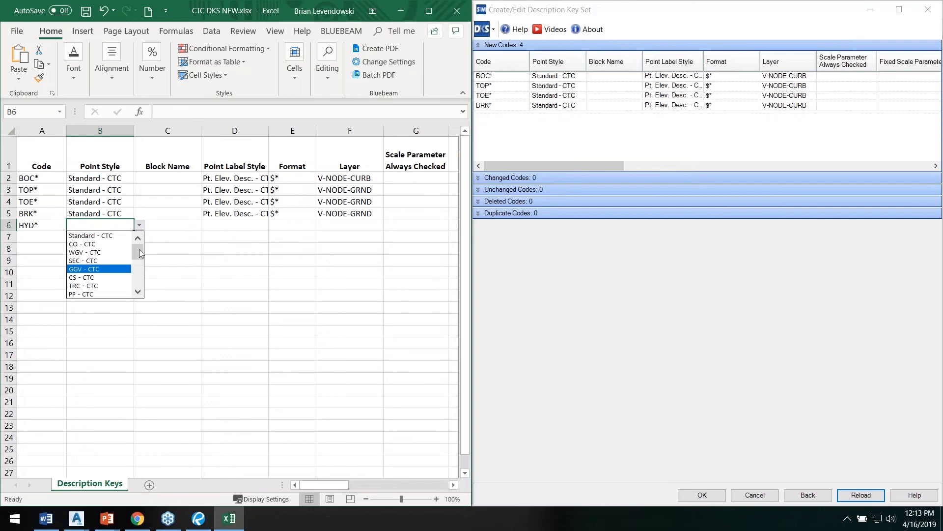
mouse_move(138, 251)
mouse_down()
mouse_move(137, 285)
mouse_move(138, 250)
mouse_up()
click(46, 228)
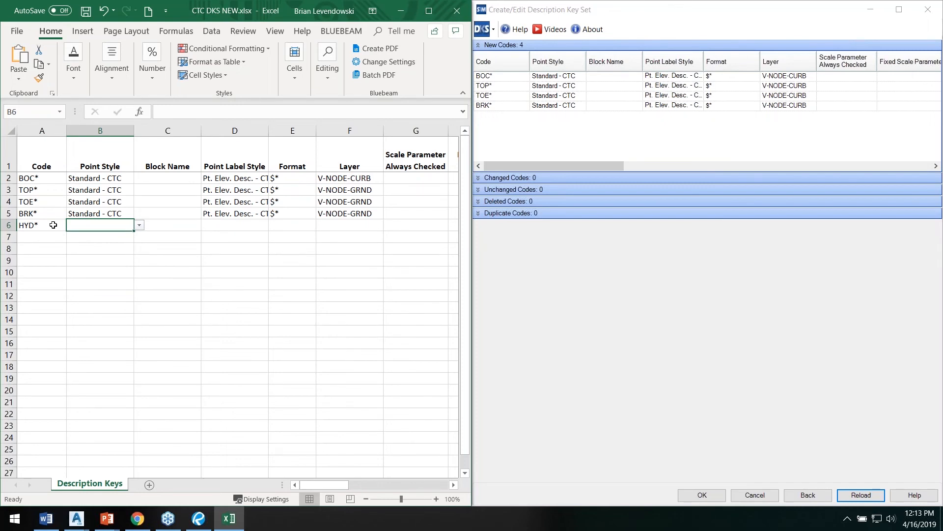
click(170, 226)
click(207, 226)
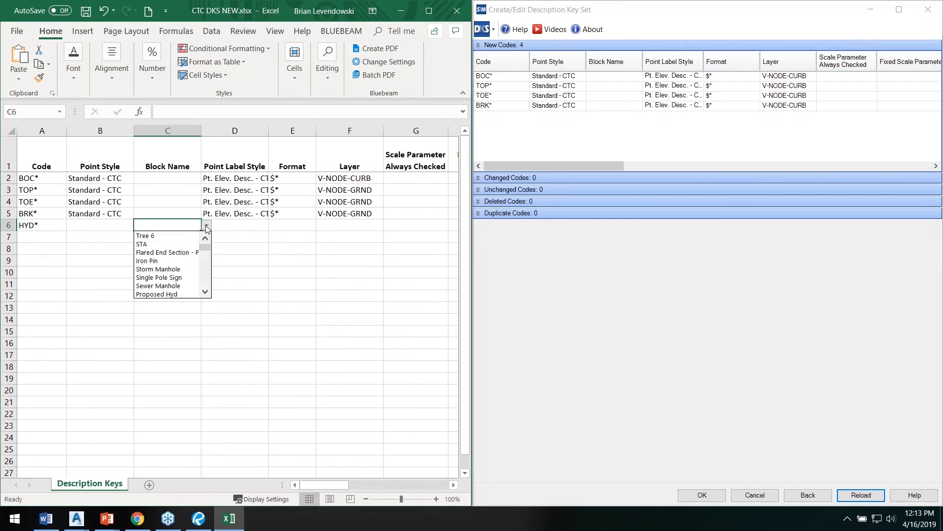
mouse_move(207, 248)
mouse_down()
mouse_move(210, 291)
mouse_move(207, 250)
mouse_up()
mouse_move(206, 245)
mouse_down()
mouse_move(205, 270)
mouse_move(205, 245)
mouse_up()
click(93, 228)
- Enter HYD - CTC as a new point style for the HYD* row and keep it despite the data validation
click(93, 224)
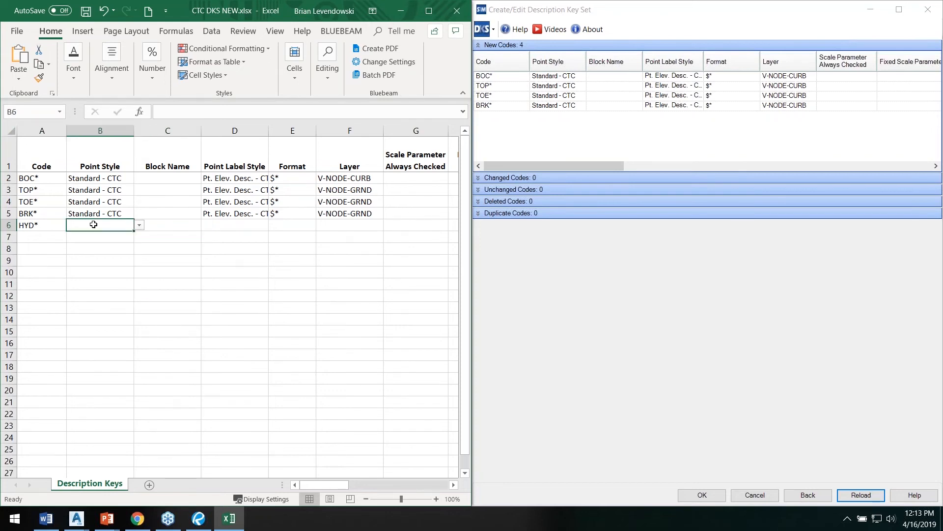
text(HYD - CTC)
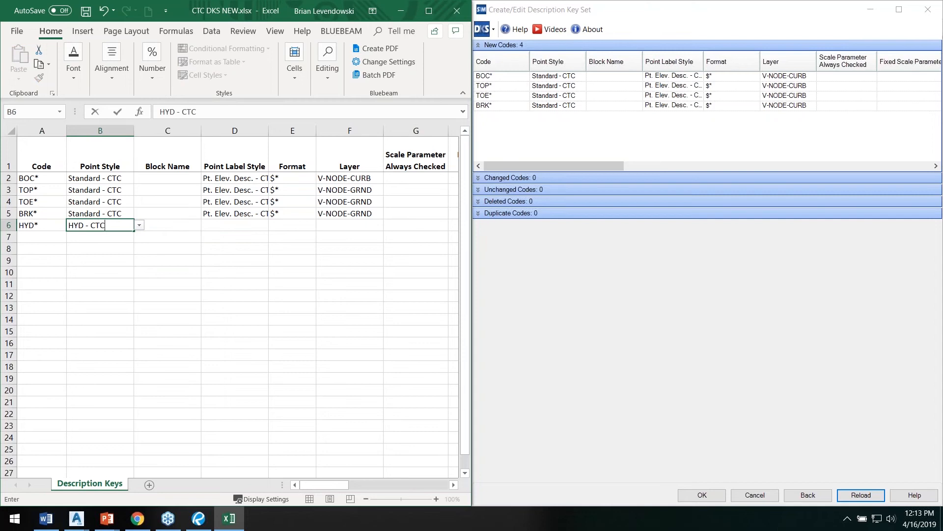
click(186, 224)
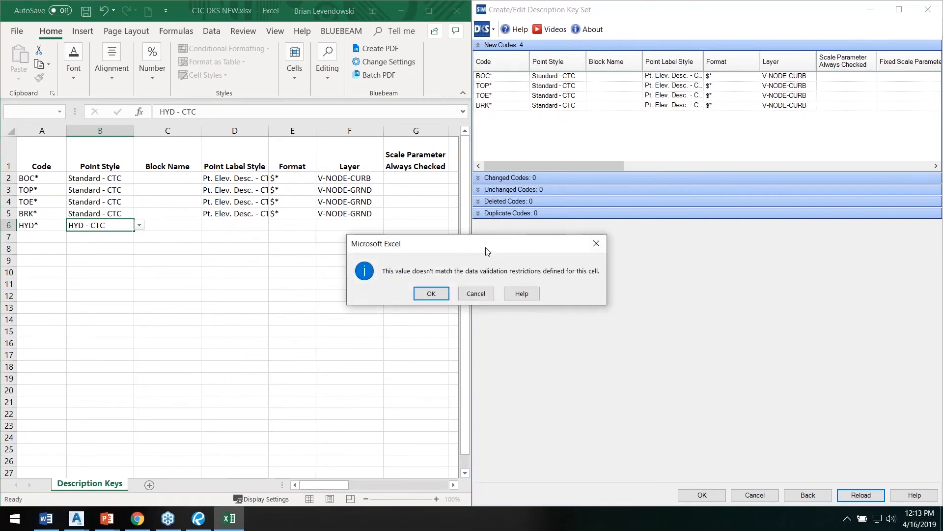
drag(482, 244, 247, 244)
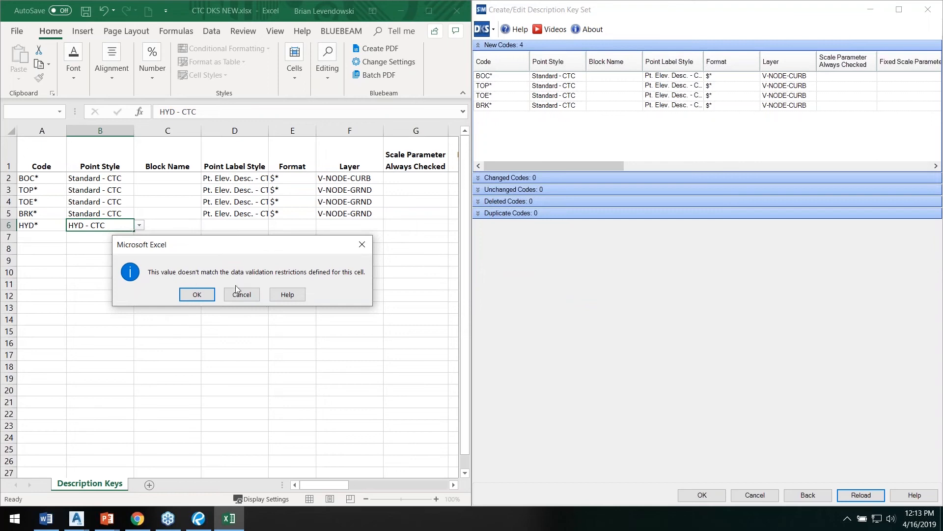
click(196, 296)
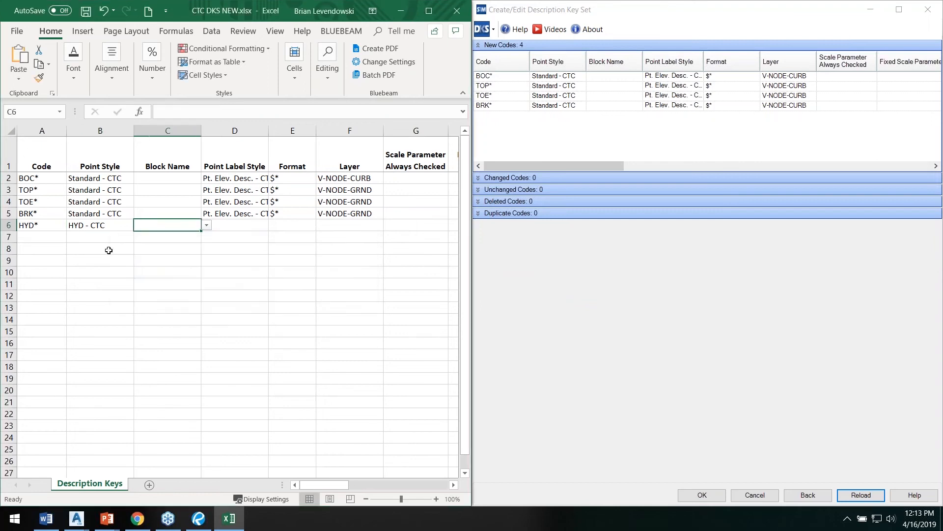
- Choose the block Proposed Hyd and the point label style Elev Desc - CTC for the HYD* row
click(208, 227)
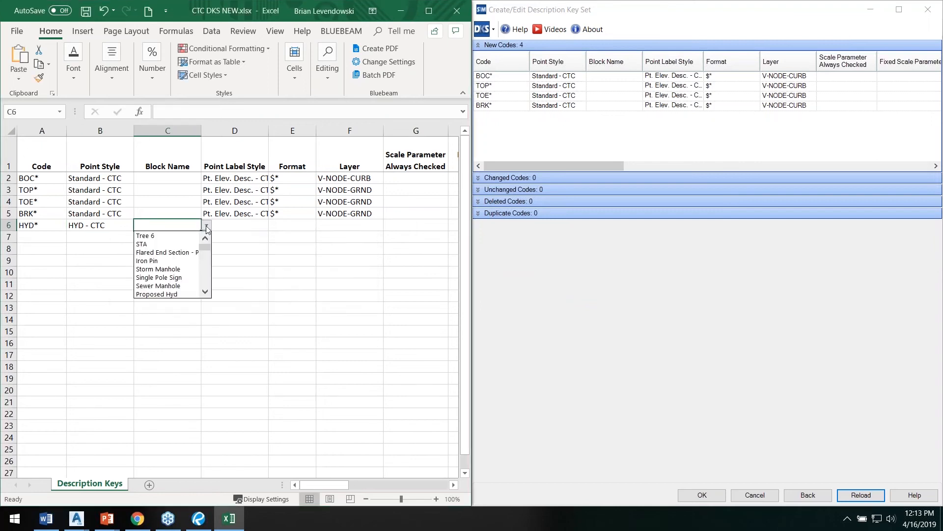
click(166, 294)
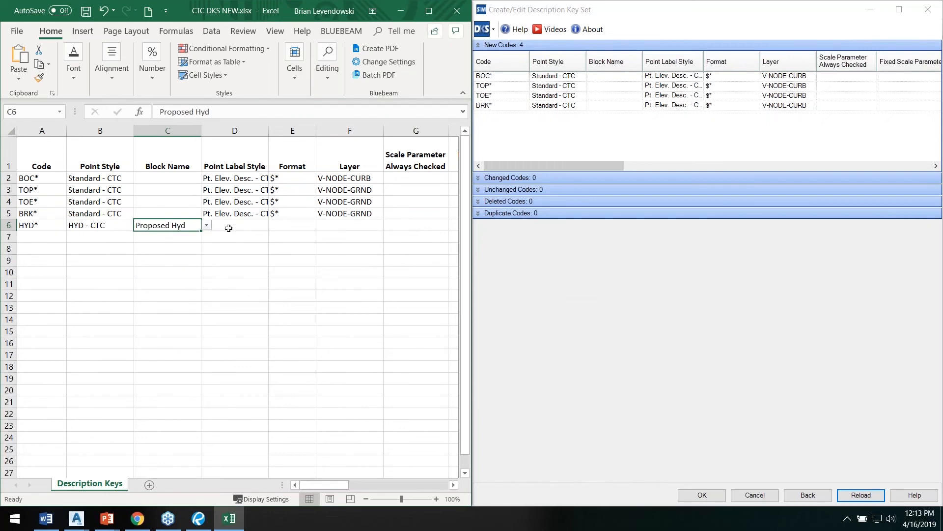
click(251, 228)
click(273, 226)
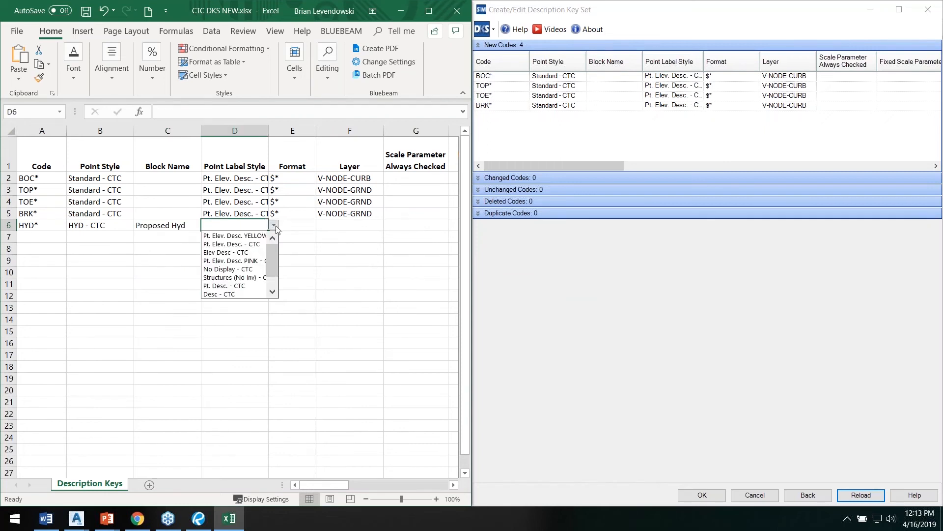
click(238, 252)
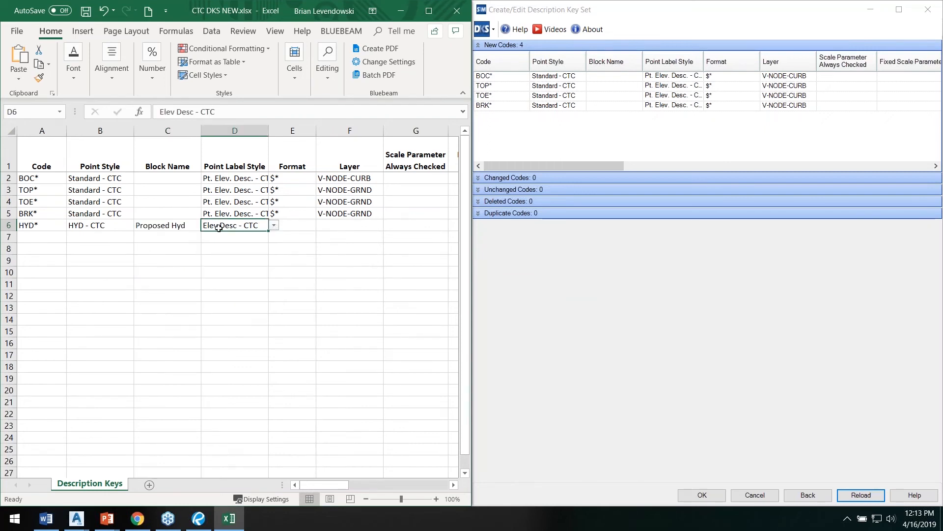
- Copy the BRK* row's $* format down to the HYD* row and set its layer to V-SYMB-WATR
click(306, 214)
drag(315, 219, 316, 231)
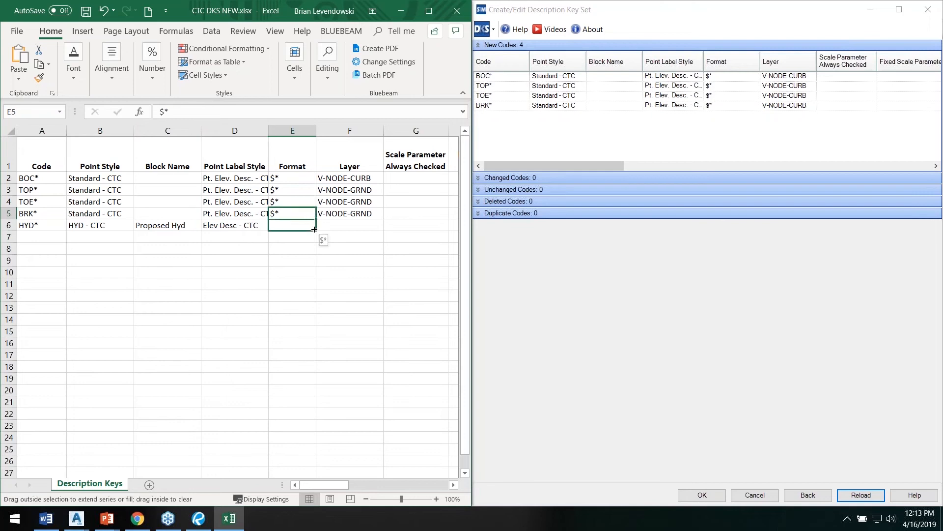
click(359, 226)
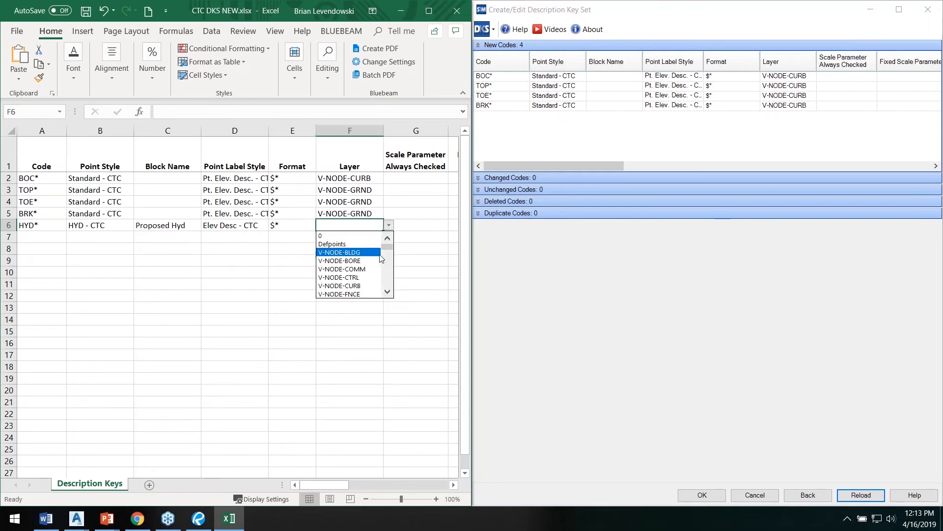
click(389, 288)
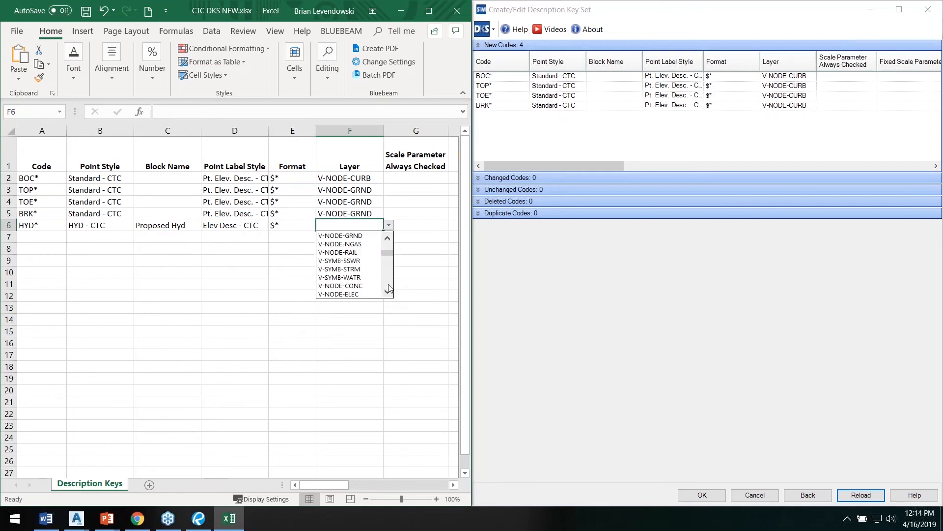
click(344, 277)
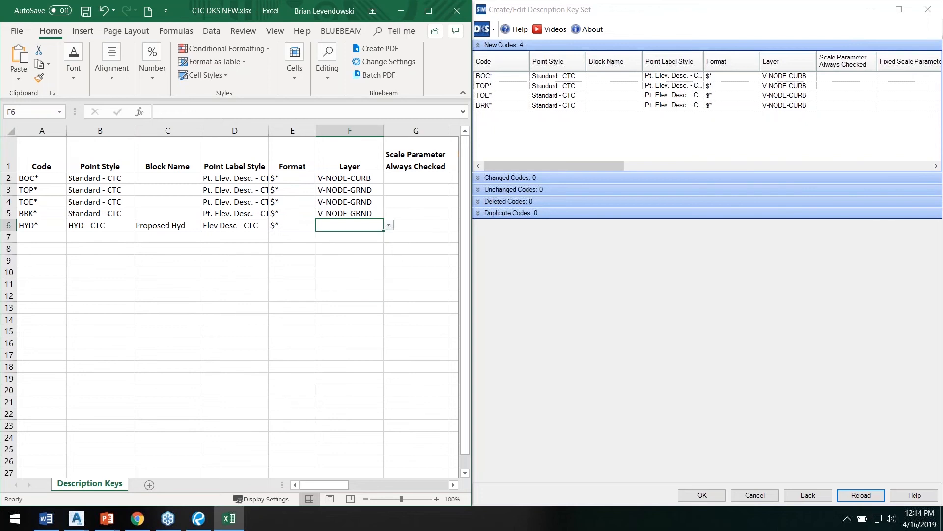
- Save and reload the workbook with the HYD* row in the key set tool, and accept its reviewed codes
click(86, 11)
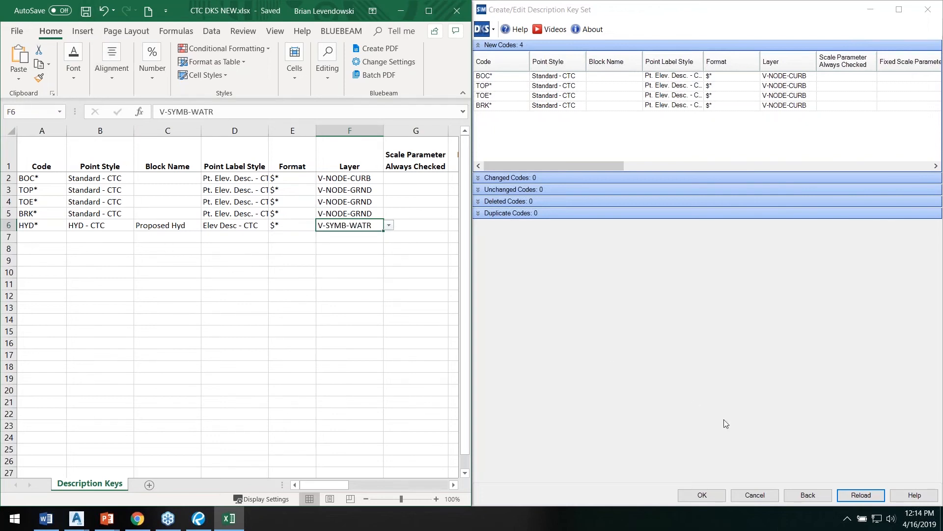
click(861, 496)
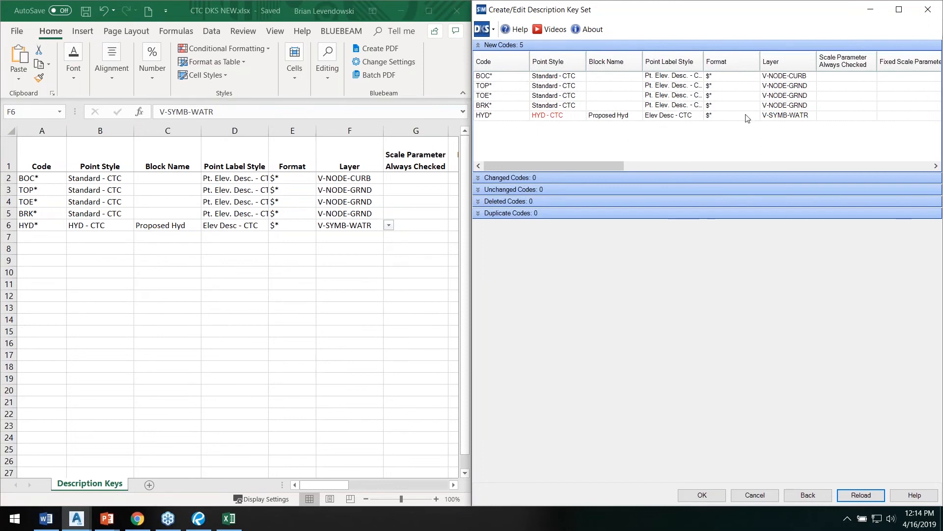
drag(564, 166, 550, 166)
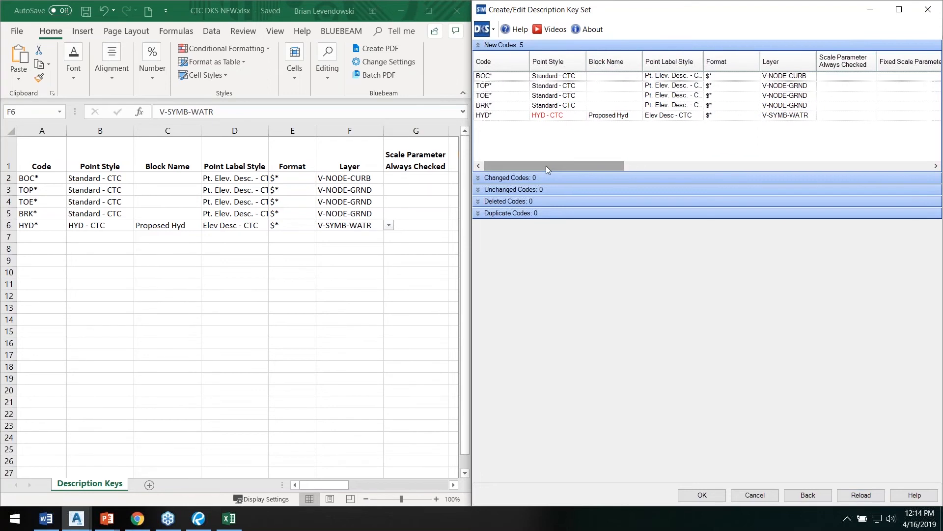
click(703, 496)
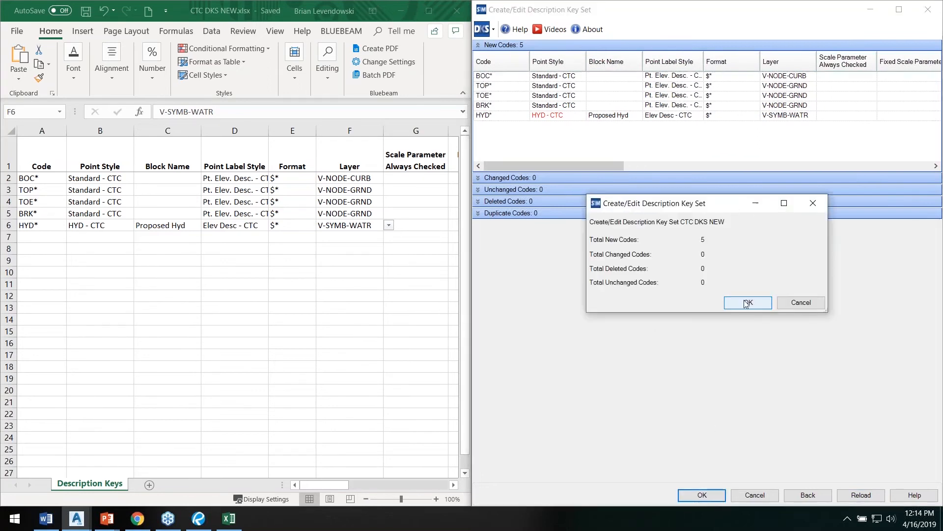
- Create the description key set CTC DKS NEW and open its keys in the editor, reversing the sort order by code
click(738, 304)
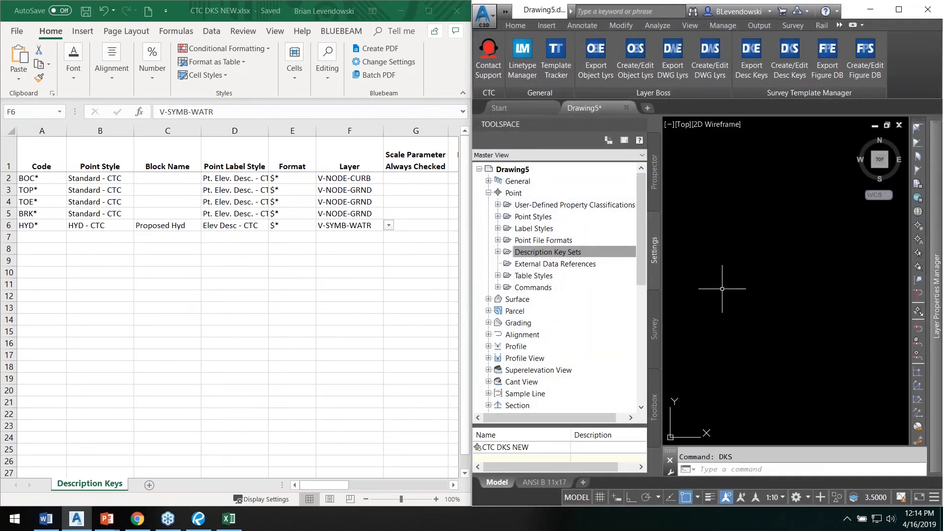
click(498, 252)
click(545, 258)
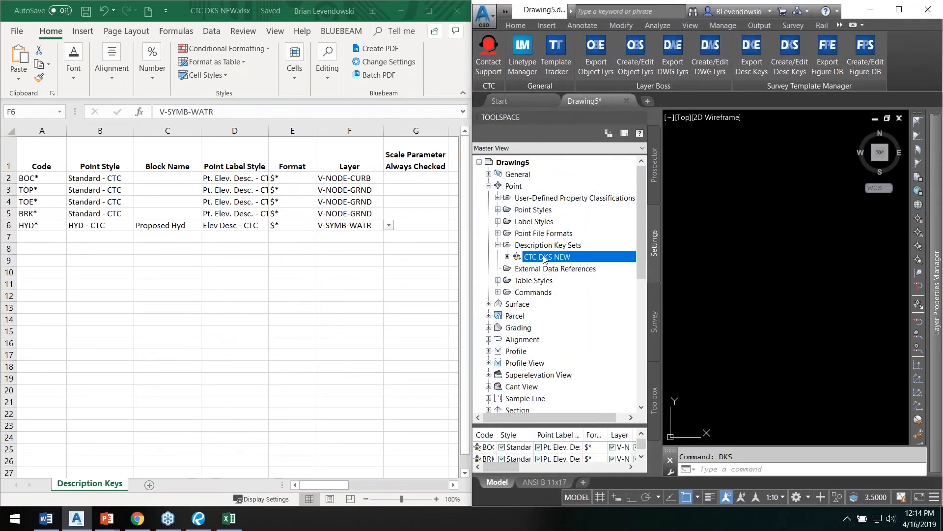
right_click(545, 258)
click(574, 274)
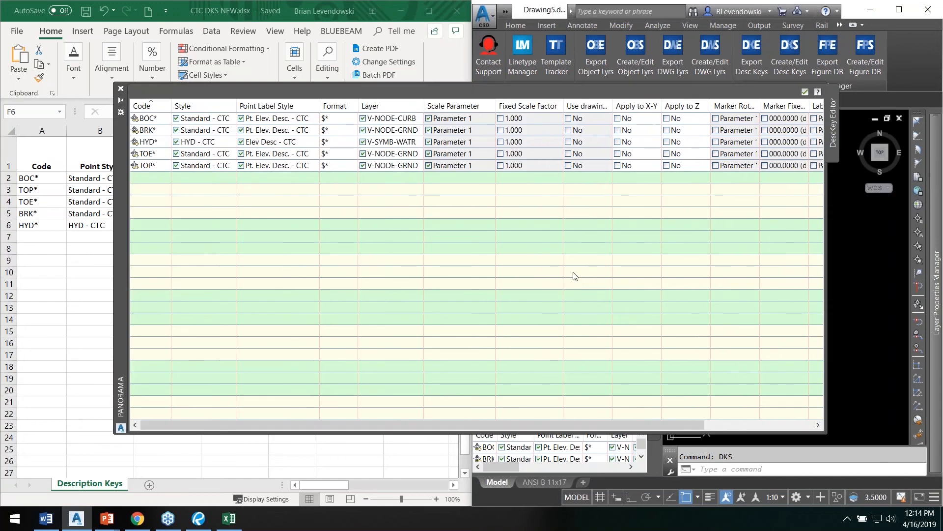
click(148, 106)
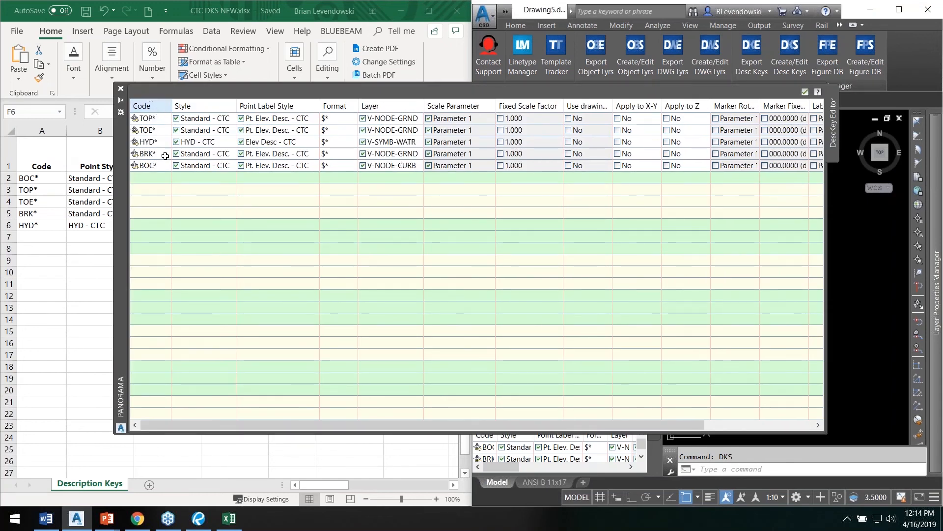
- Inspect the marker block used by the HYD* key's point style HYD - CTC, and close the key editor without changes
click(197, 141)
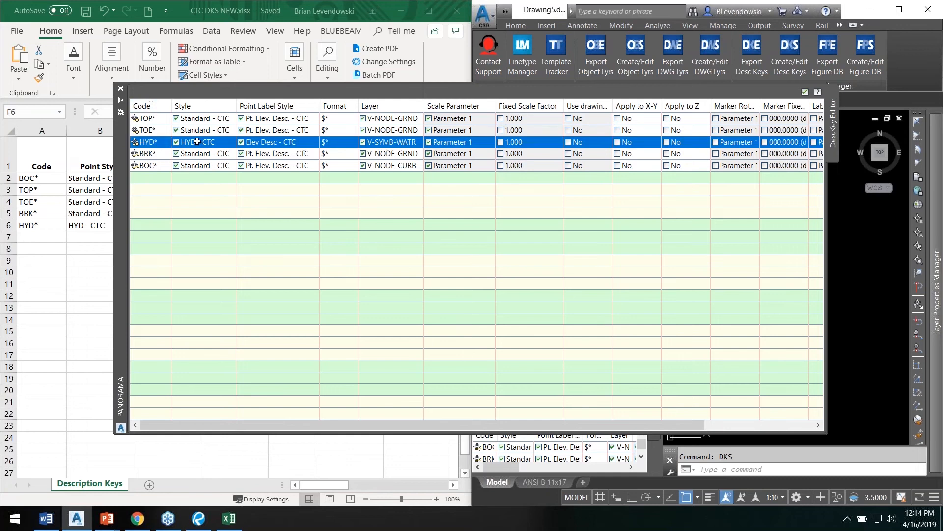
click(200, 142)
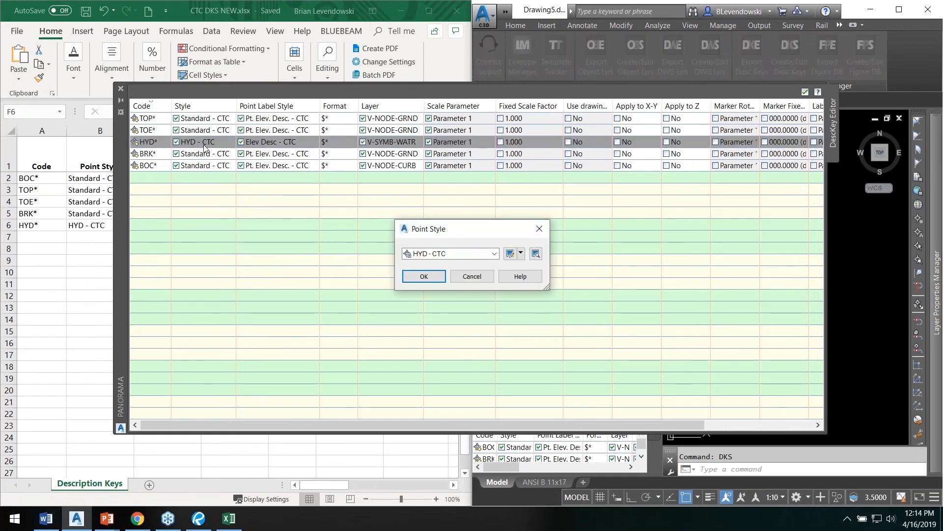
click(510, 254)
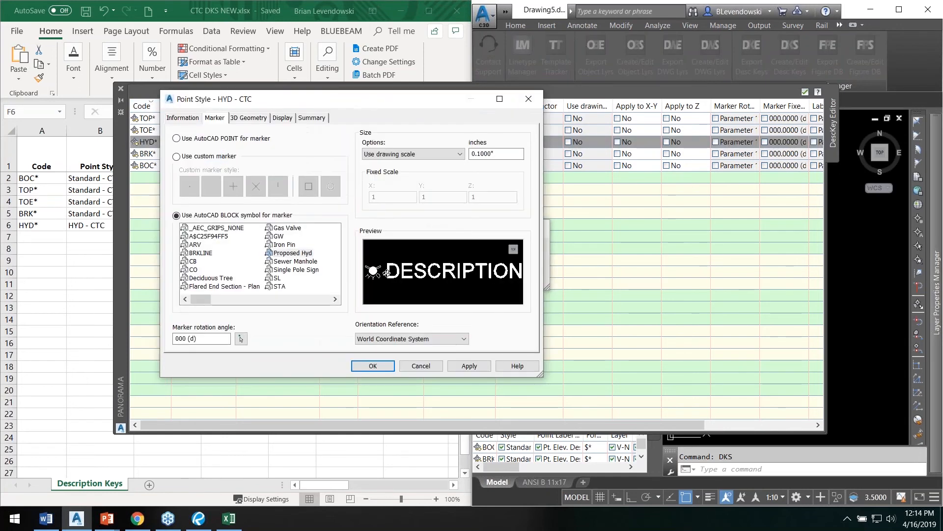
click(290, 253)
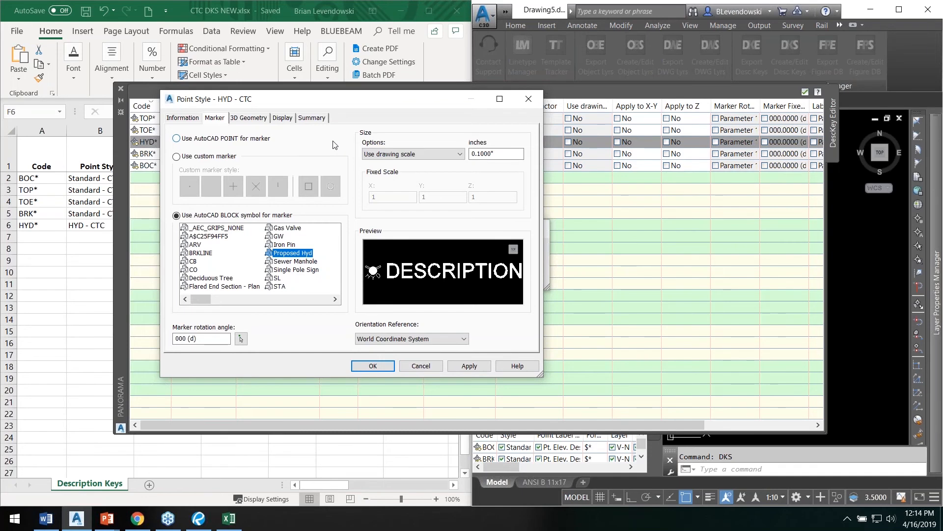
click(420, 366)
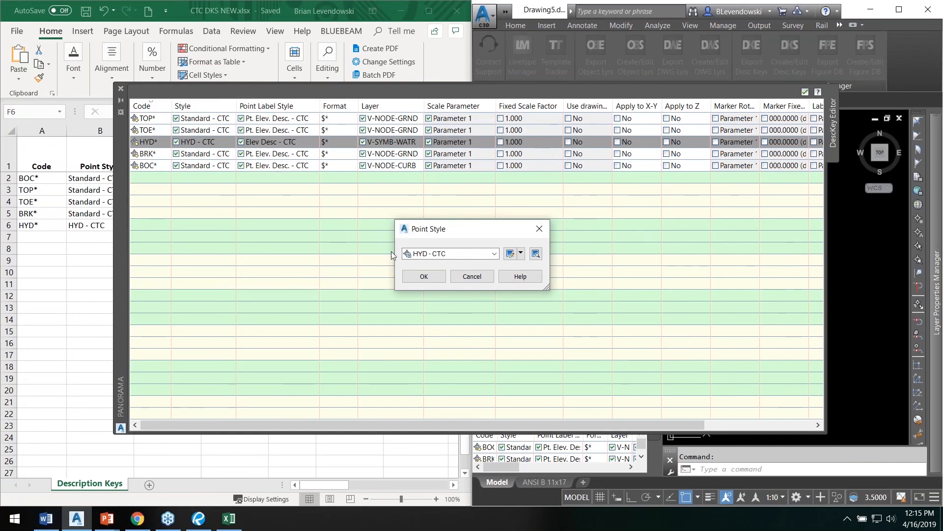
click(472, 276)
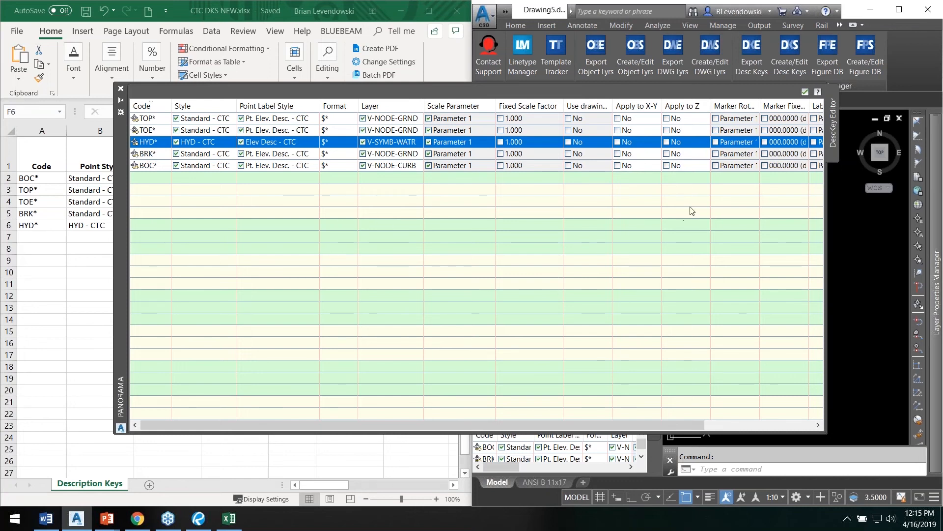
click(805, 92)
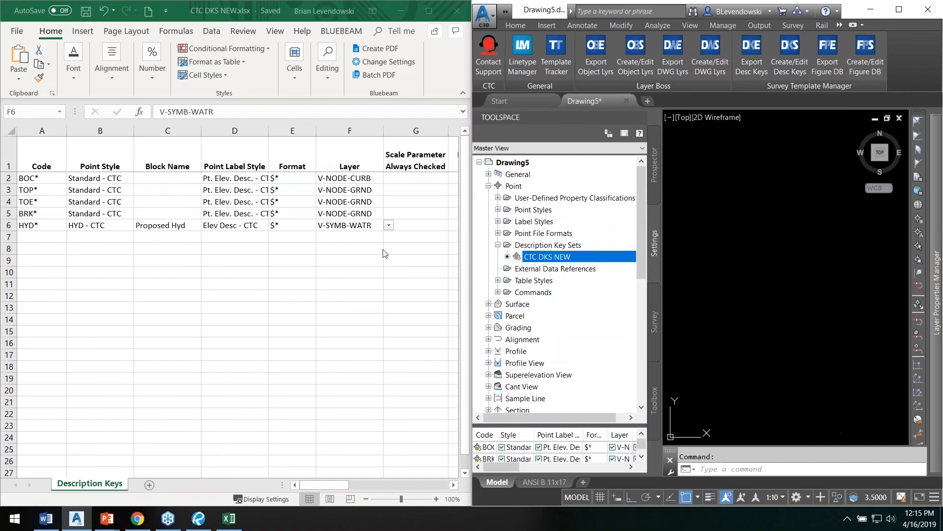
- Add the codes ARV* and FES* below the HYD* row in the Excel workbook
click(50, 239)
text(AR)
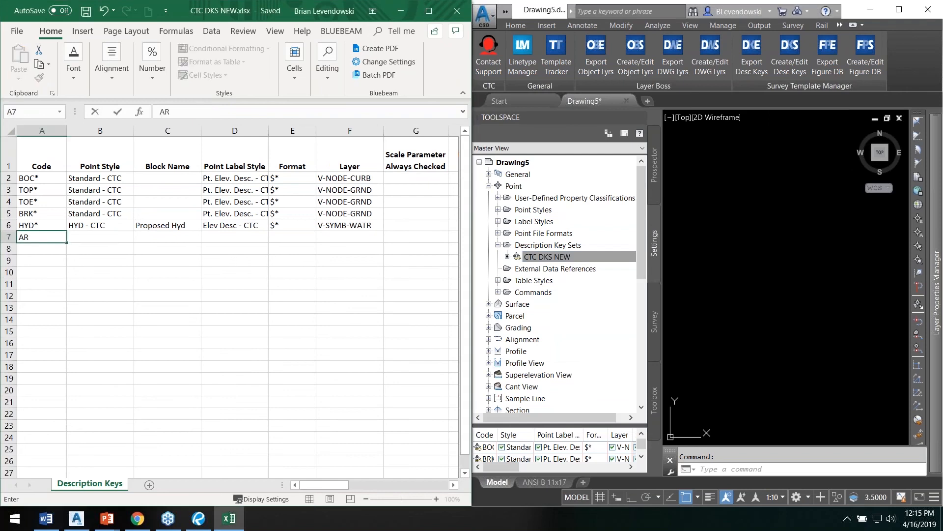
text(V*)
key(Return)
text(FES*)
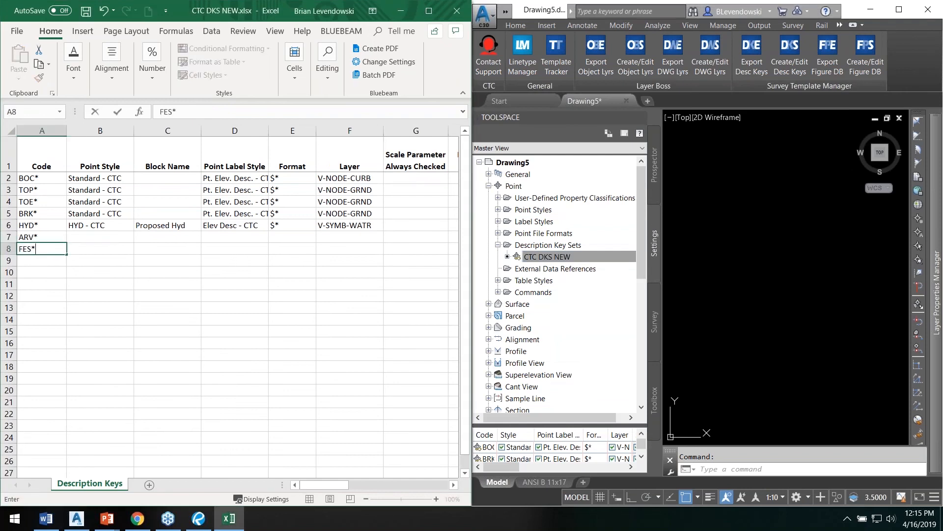
key(Return)
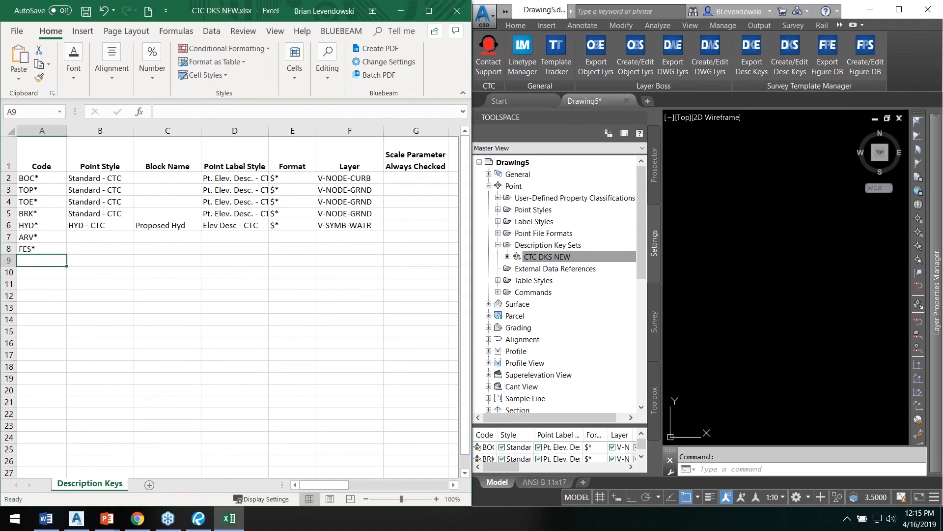
click(115, 235)
text(ARV)
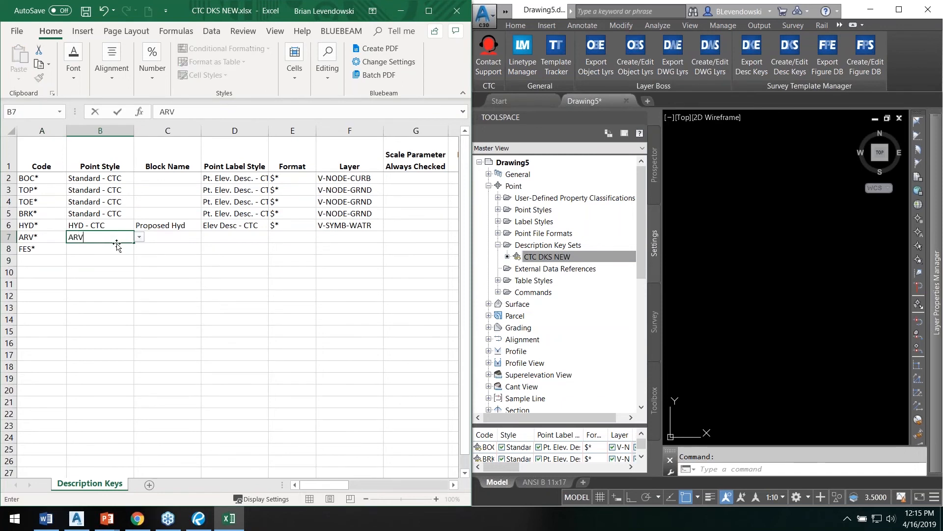
key(Return)
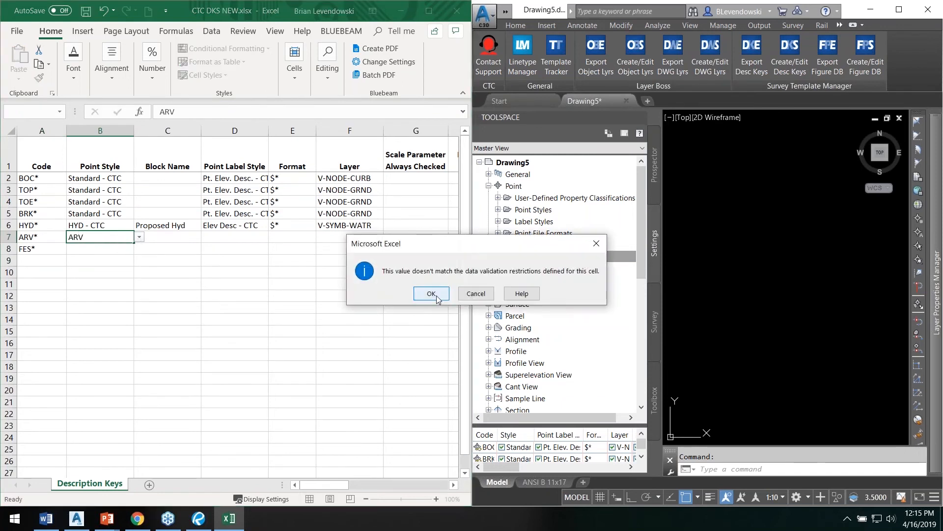
click(475, 293)
click(140, 238)
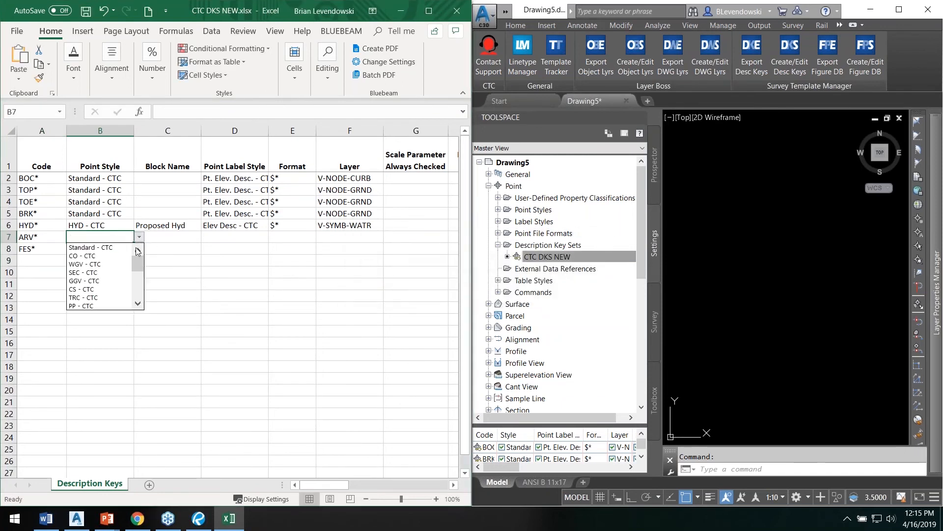
drag(141, 264, 134, 238)
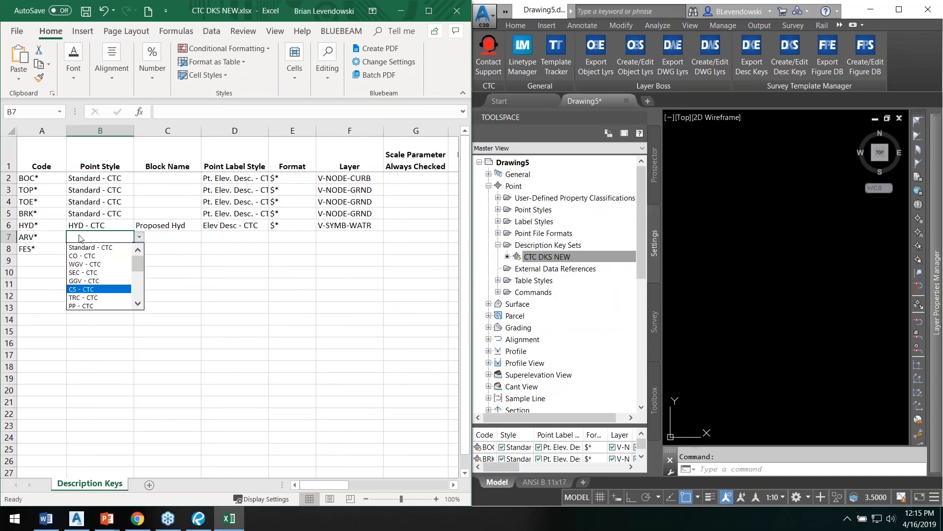
- Enter ARV - CTC as a new point style for the ARV* row despite the data validation, and choose the block ARV
click(81, 238)
text(A)
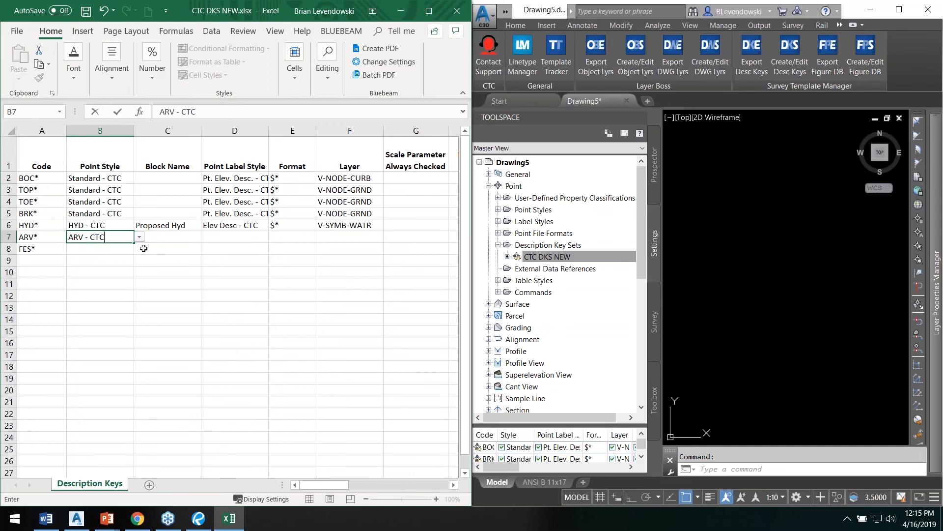
text(RV - CTC)
key(Tab)
click(426, 294)
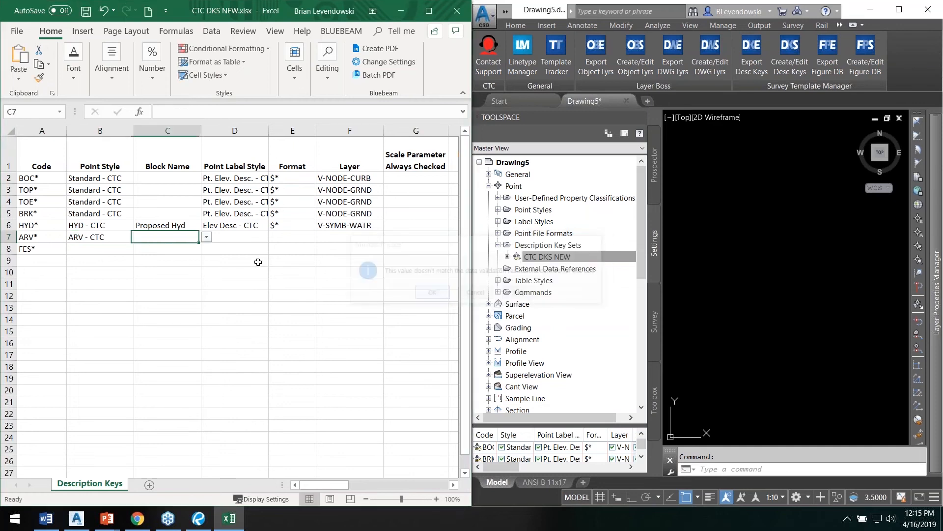
click(207, 237)
drag(207, 258, 208, 297)
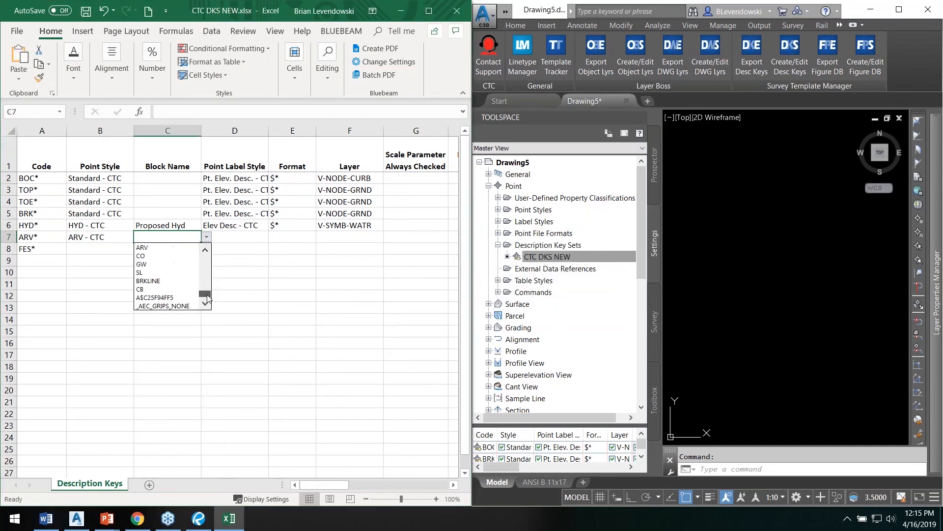
click(167, 249)
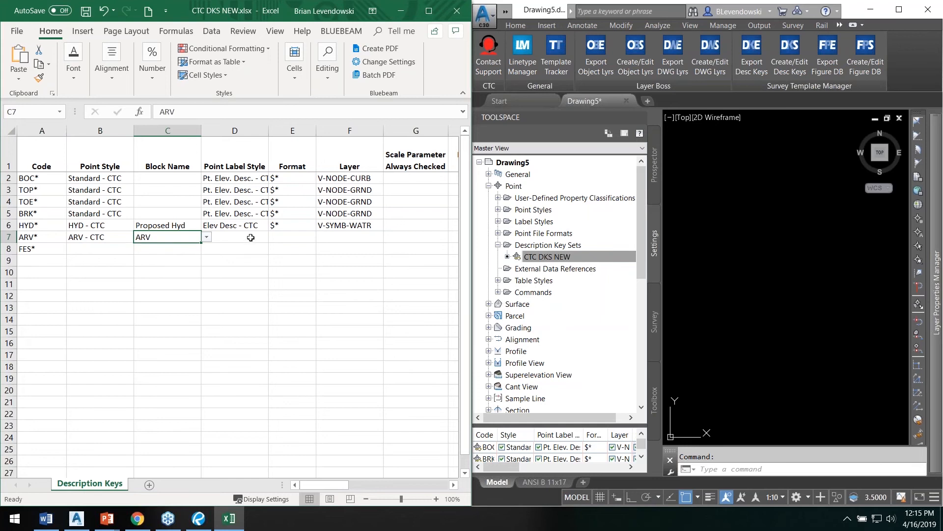
- Enter FES - CTC as a new point style for the FES* row despite the data validation, and choose the block Flared End Section - Plan
click(95, 248)
text(F)
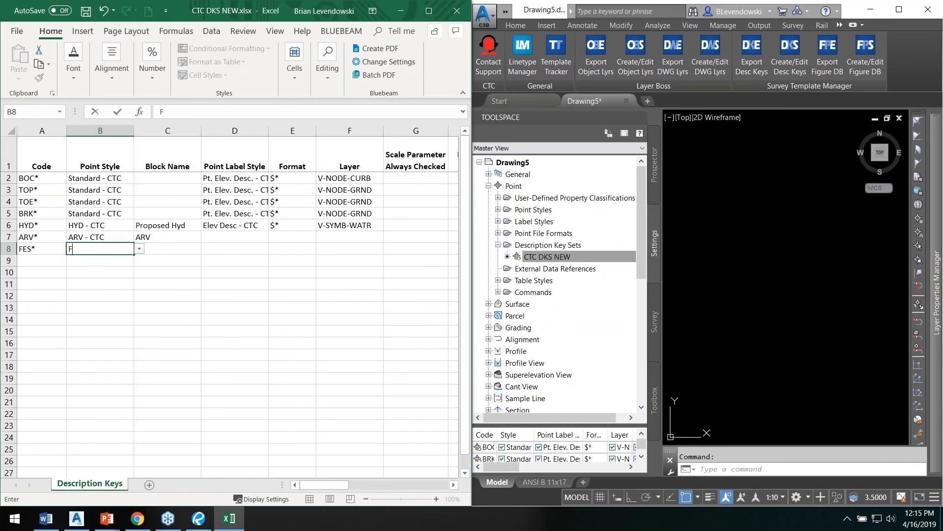
text(ES - CTC)
click(175, 251)
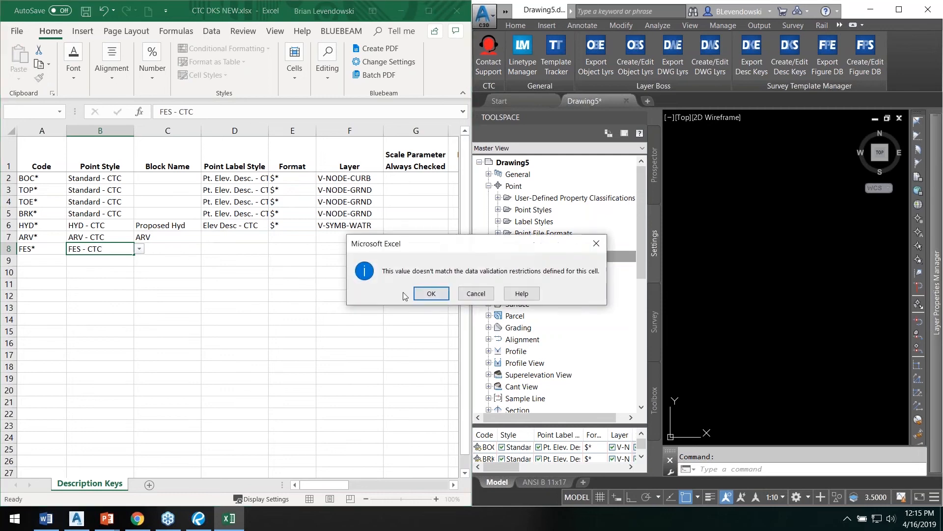
click(432, 293)
click(206, 249)
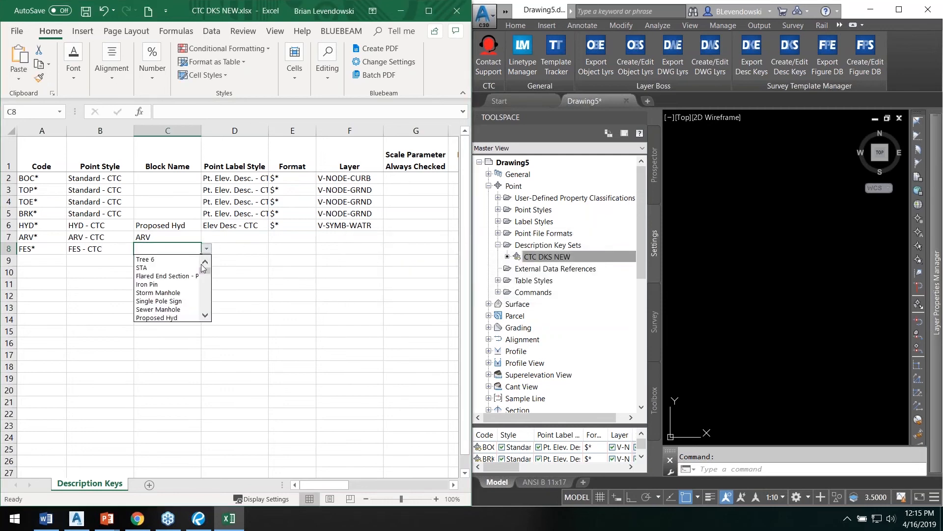
click(192, 276)
- Fill the HYD* row's label style, format and layer down to the ARV* and FES* rows, and change the FES* layer to V-SYMB-STRM
drag(239, 227, 384, 253)
click(339, 272)
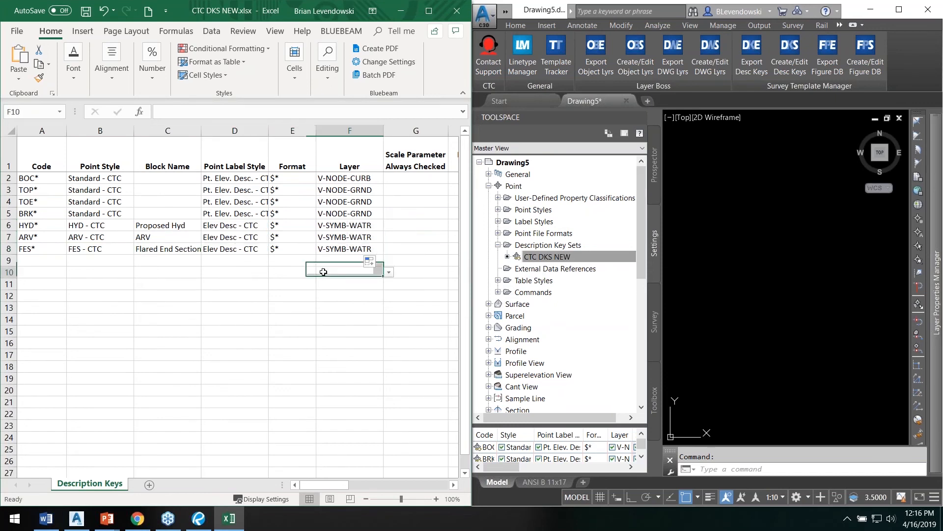
click(352, 249)
click(389, 249)
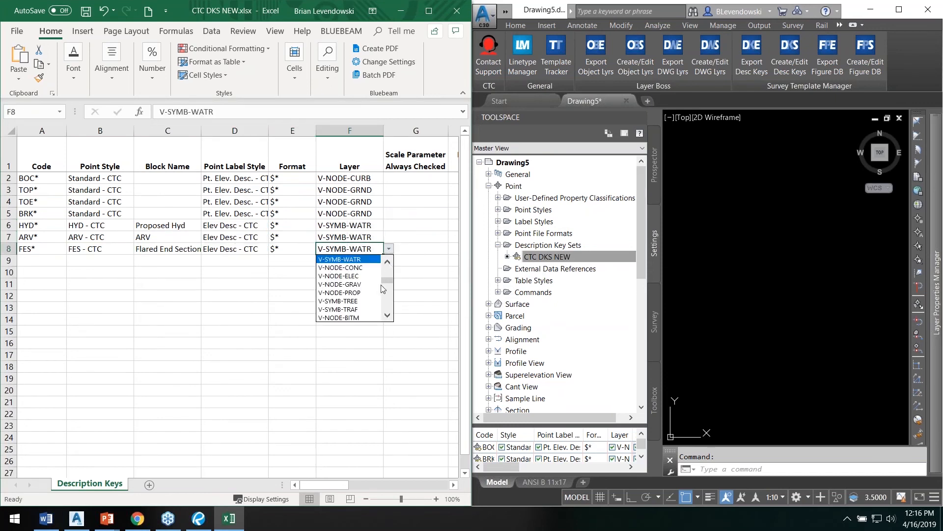
scroll(383, 292, down, 3)
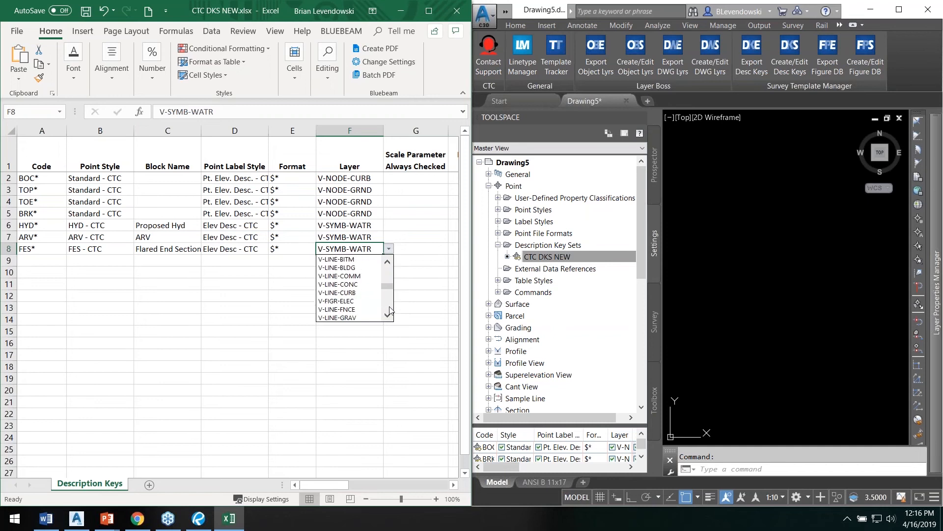
scroll(390, 306, down, 5)
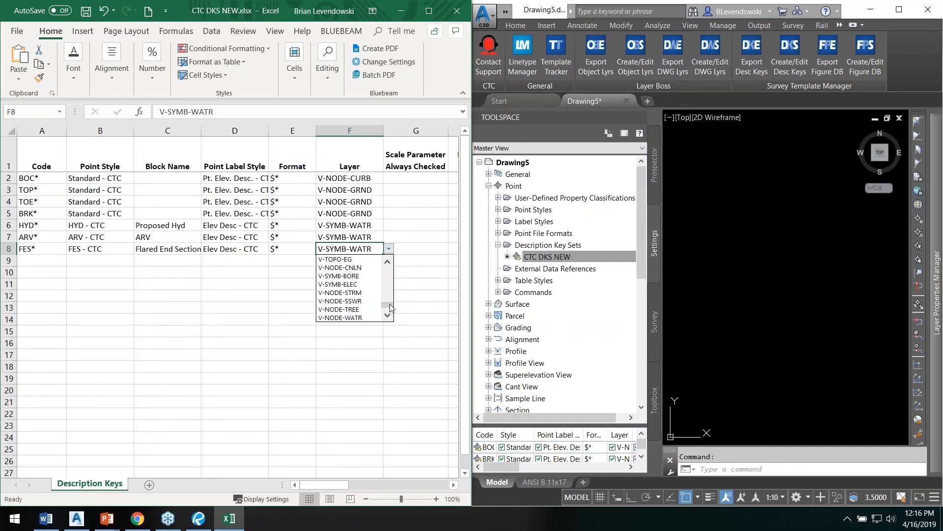
scroll(391, 300, up, 5)
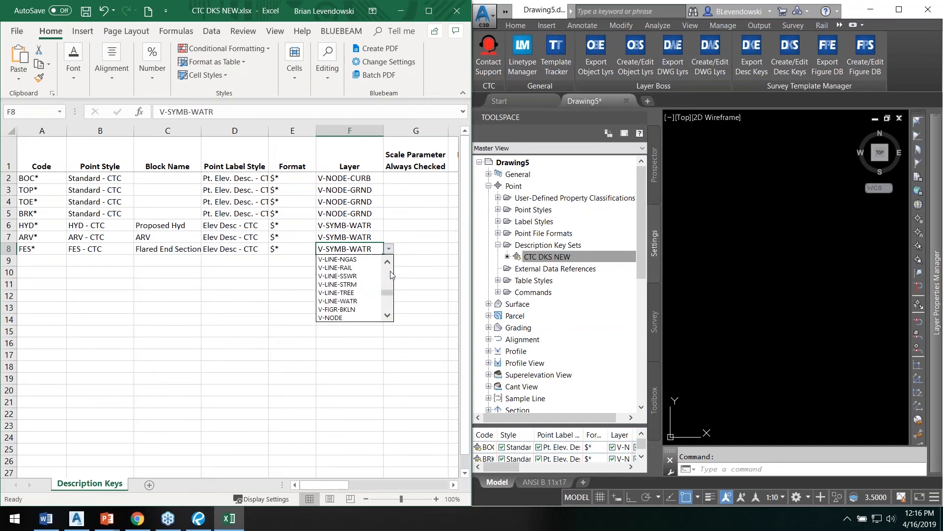
scroll(390, 275, up, 3)
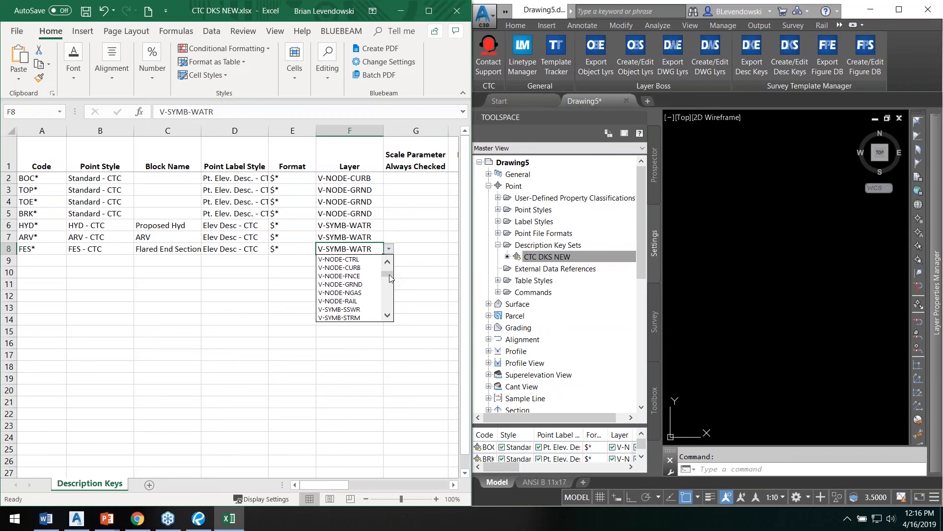
click(361, 318)
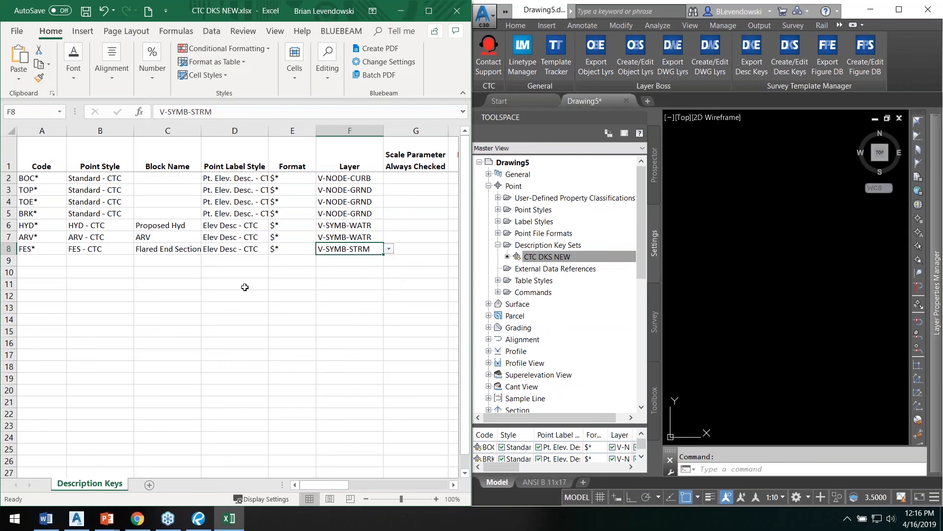
- Save the workbook with the ARV* and FES* rows, and select their two code cells
click(147, 295)
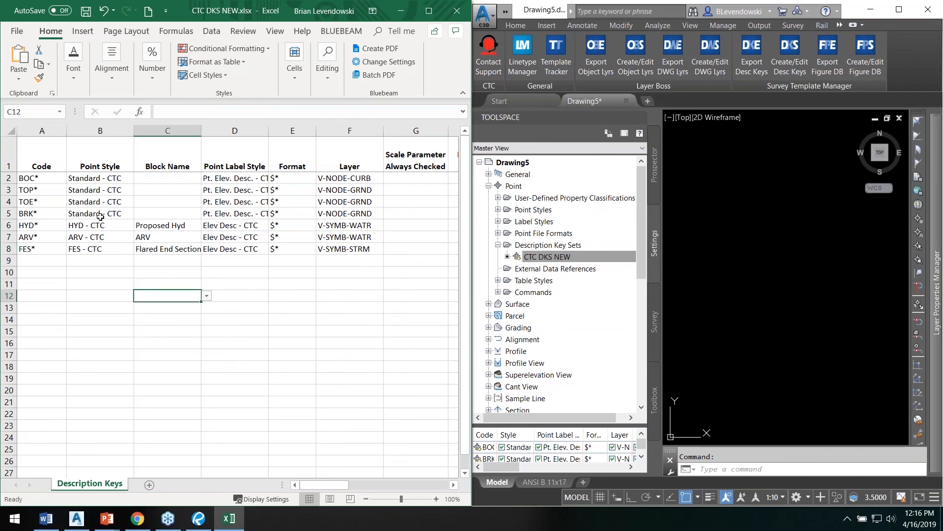
click(85, 14)
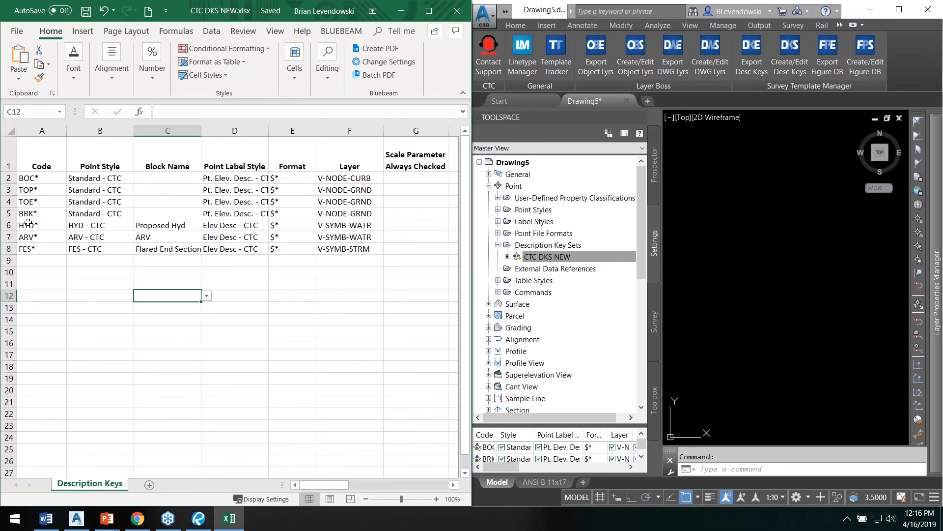
drag(33, 236, 39, 249)
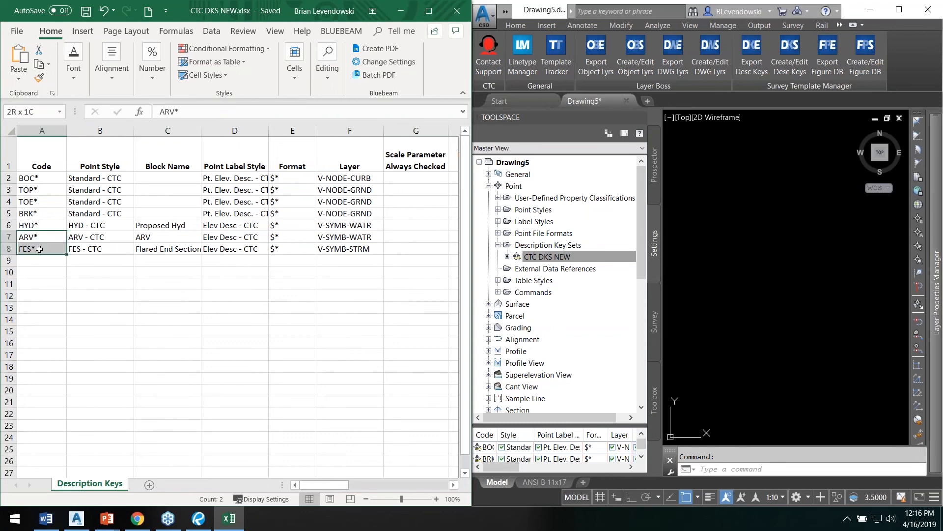
- Delete the TOP* and TOE* rows from the Description Keys sheet and save the workbook
click(8, 202)
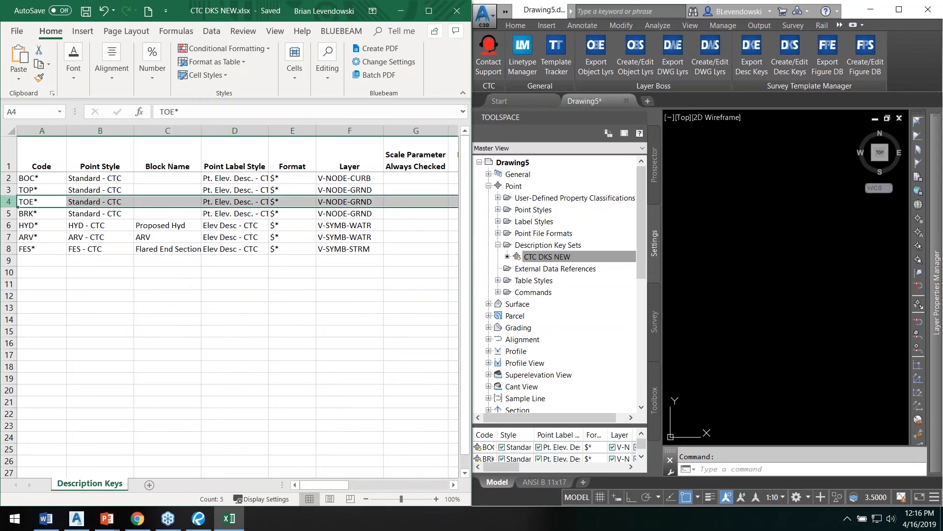
shift+click(8, 190)
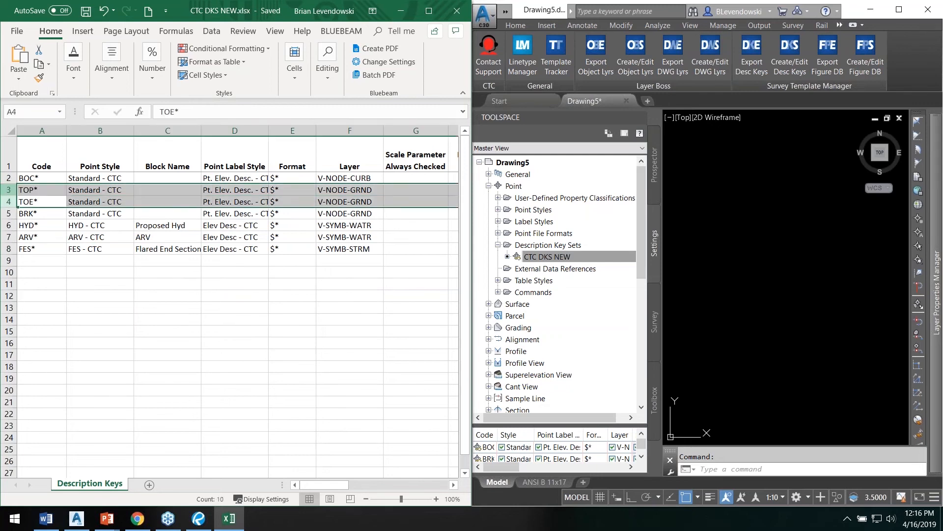
right_click(9, 191)
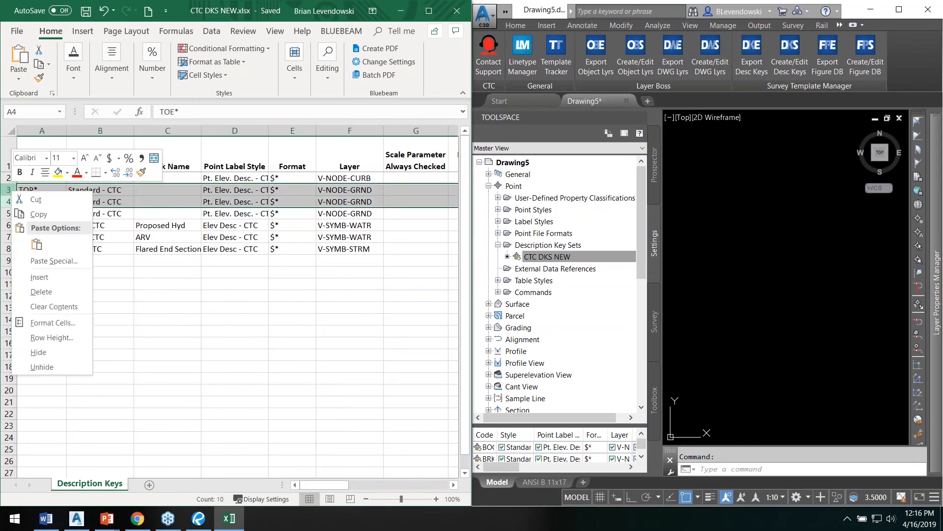
click(44, 292)
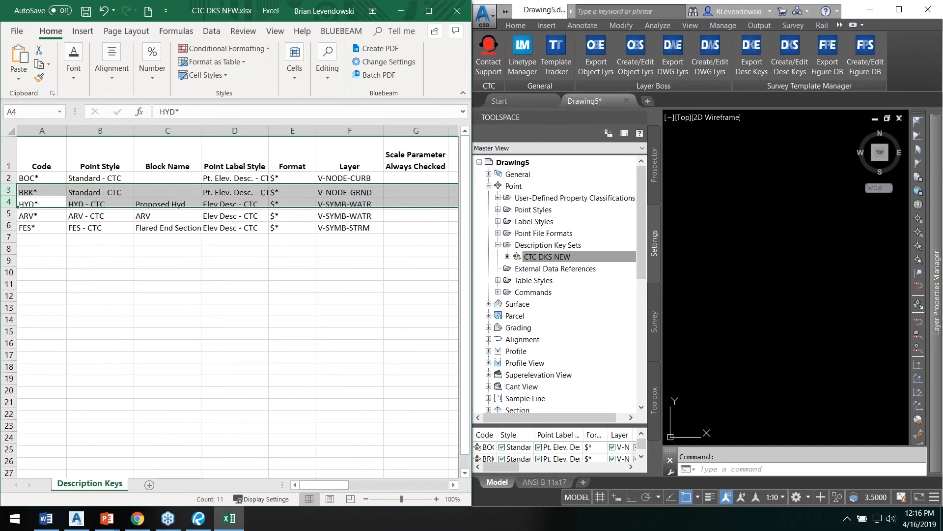
click(42, 192)
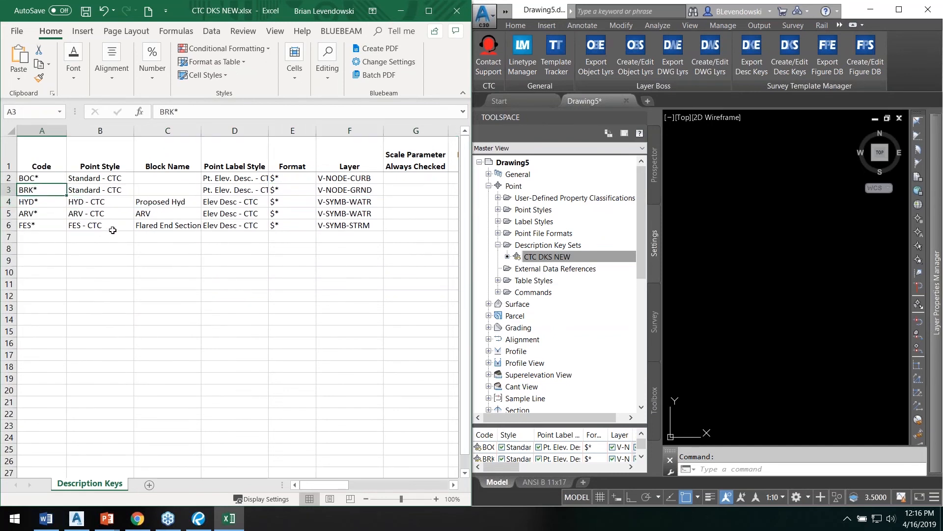
click(86, 11)
- Start Create/Edit Description Key Set in Civil 3D with CTC DKS NEW.xlsx as the Excel file and CTC DKS NEW as the key set
click(783, 59)
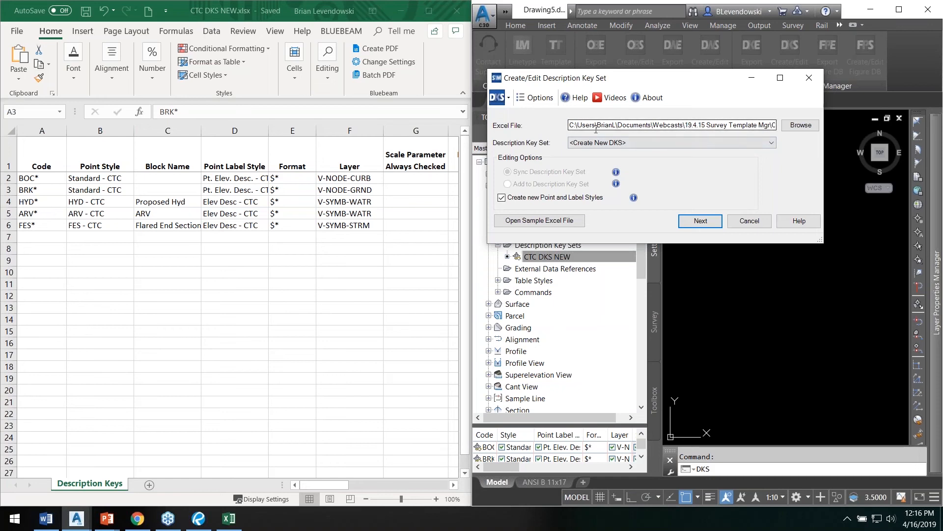
click(801, 126)
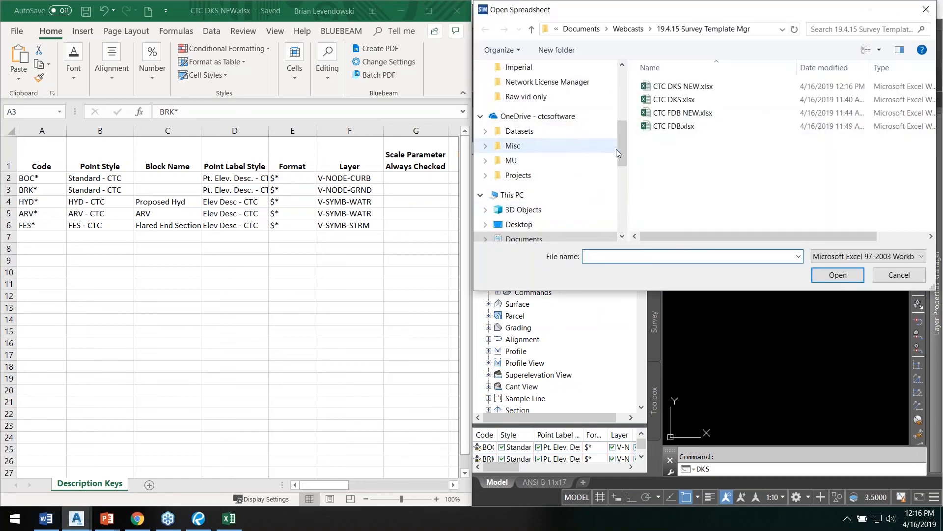
double_click(676, 91)
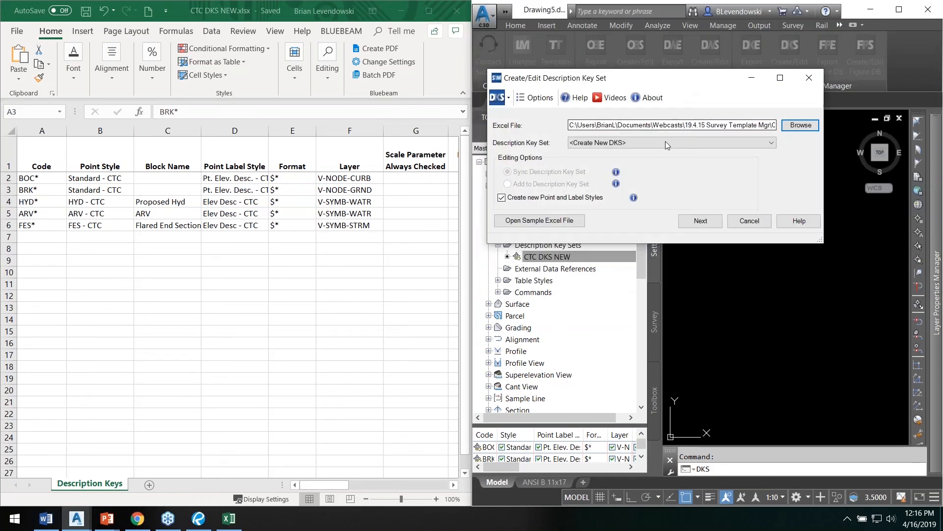
click(639, 143)
click(600, 159)
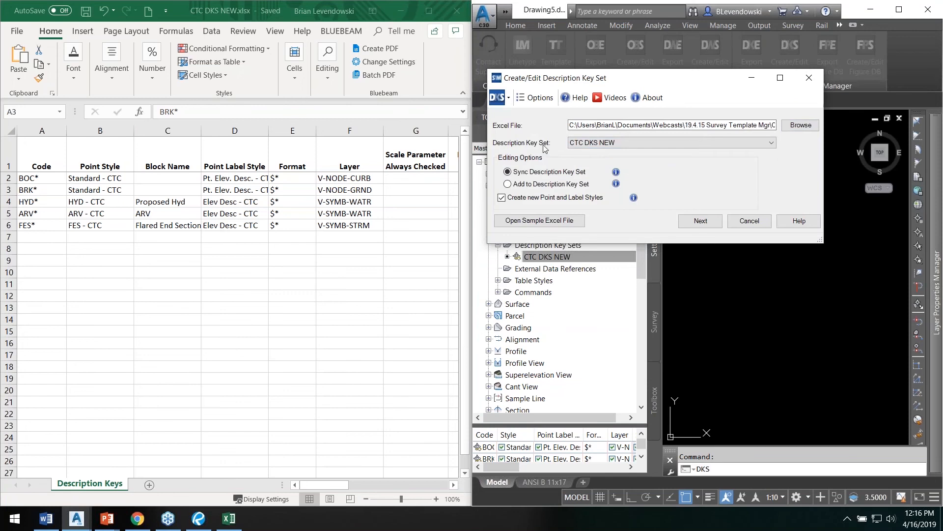
click(594, 143)
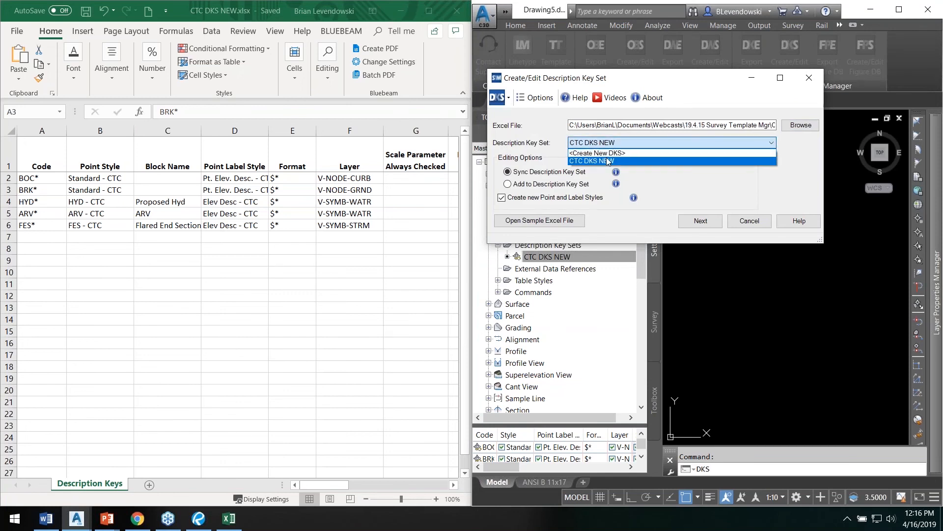
click(604, 161)
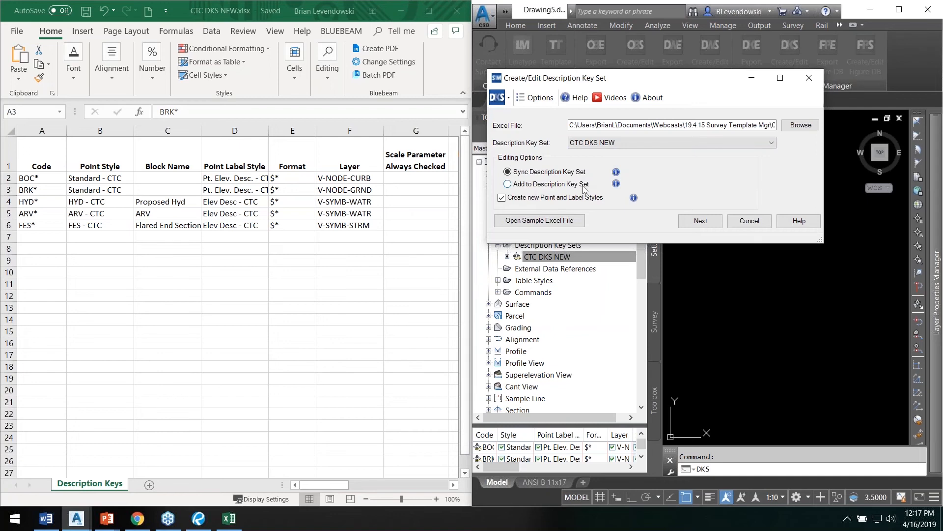
- Choose Add to Description Key Set as the editing option and generate the preview of the code changes
click(541, 172)
click(543, 184)
click(698, 221)
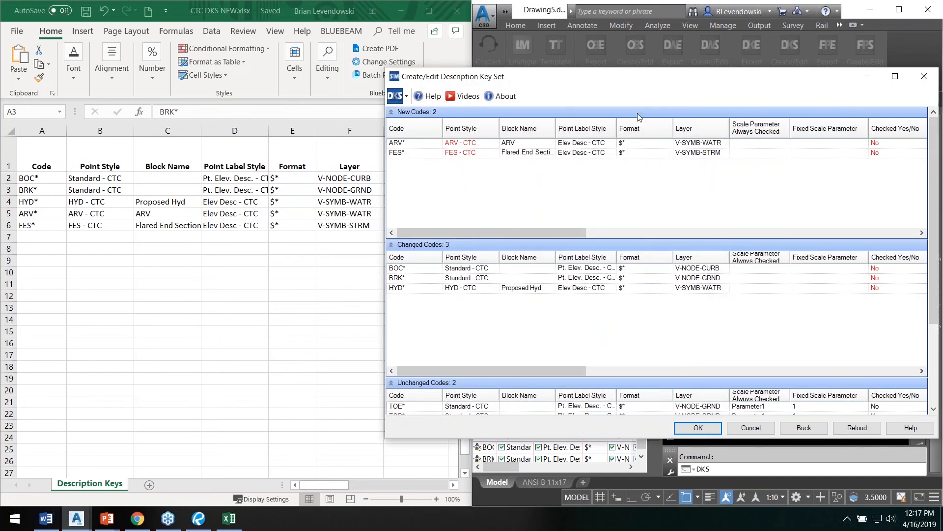
- Examine the new, changed, unchanged and deleted code groups in the preview of the add option
drag(645, 81, 530, 52)
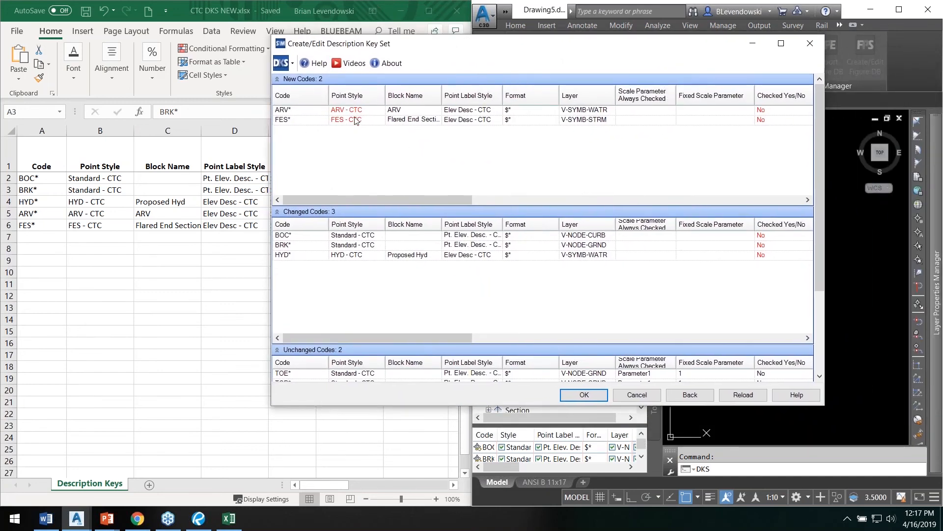
click(278, 79)
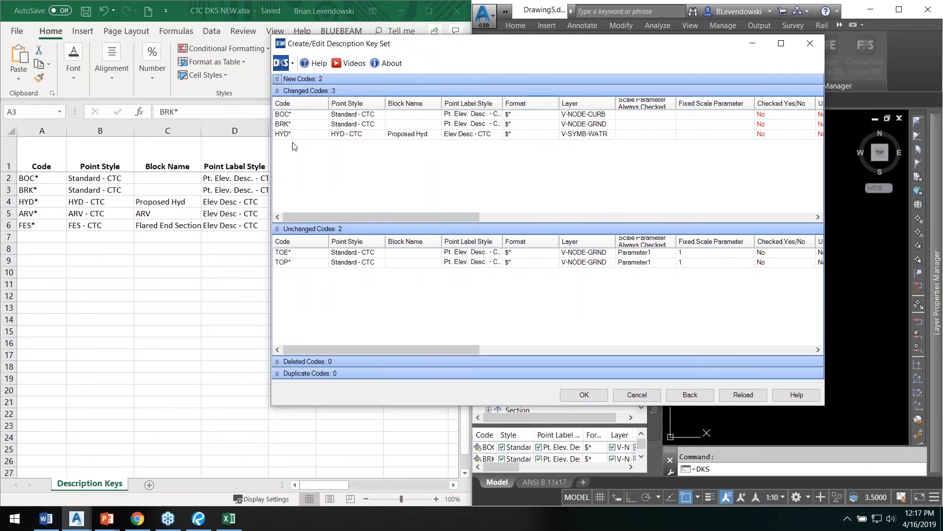
click(277, 92)
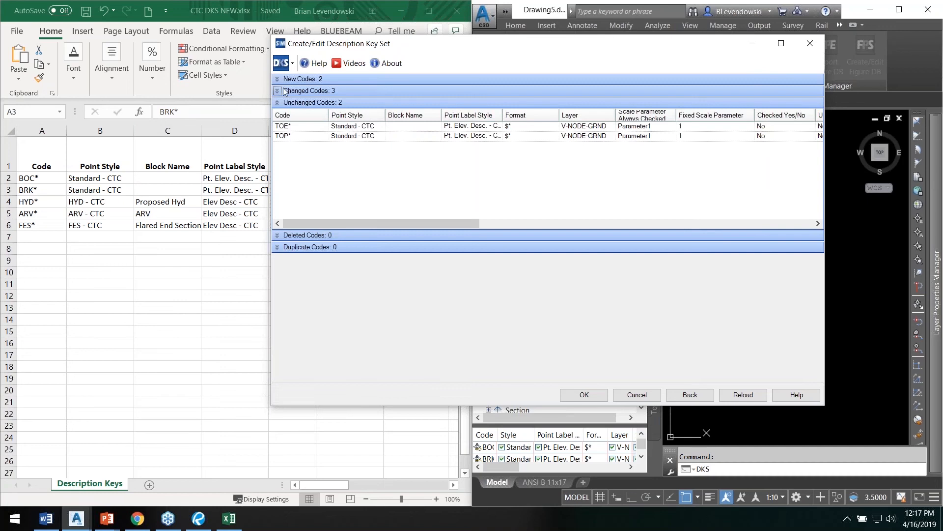
click(284, 90)
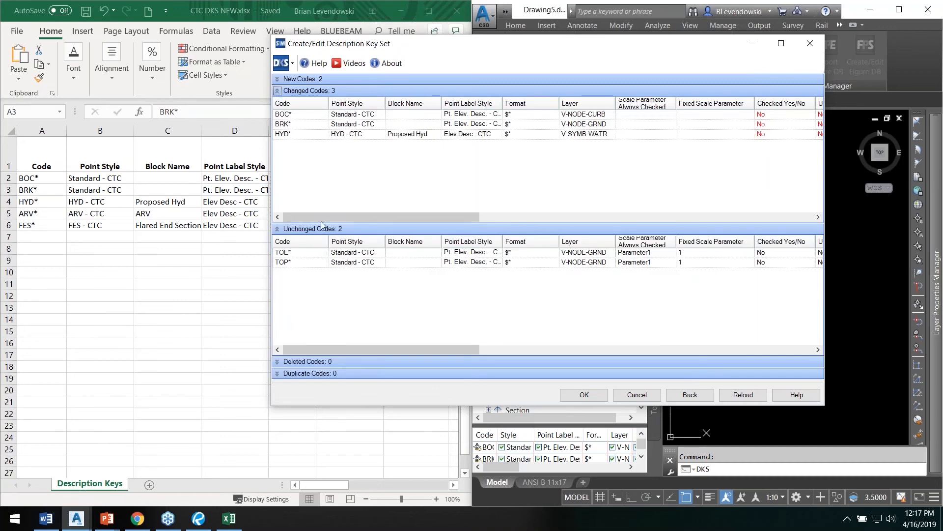
mouse_move(321, 217)
mouse_down()
mouse_move(499, 208)
mouse_move(346, 211)
mouse_up()
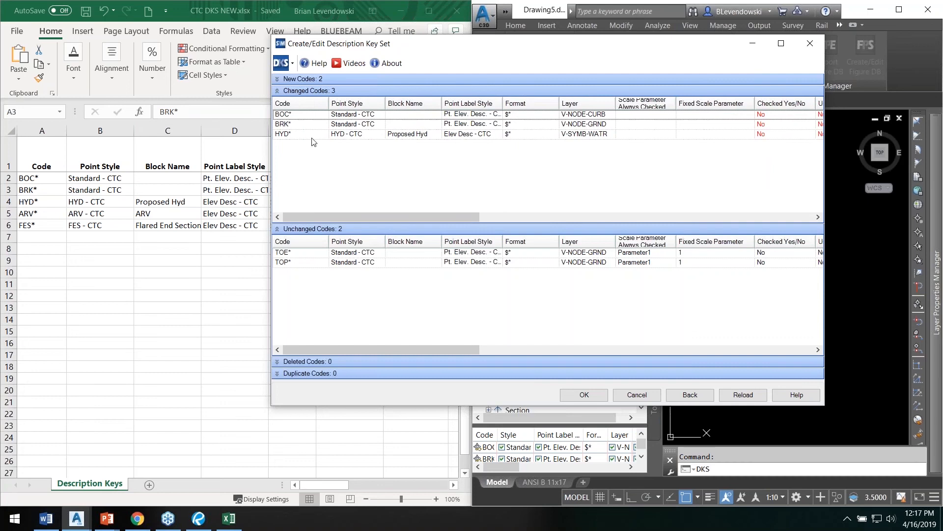
click(285, 91)
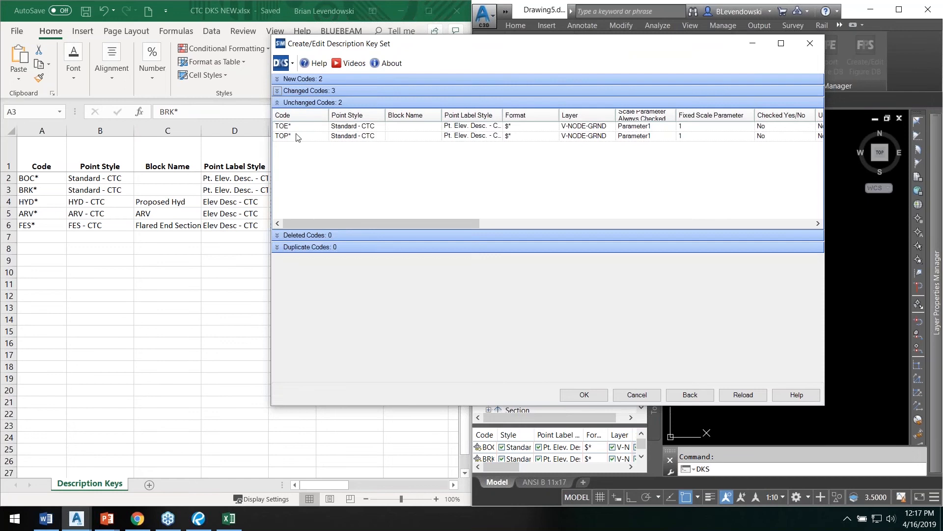
click(278, 234)
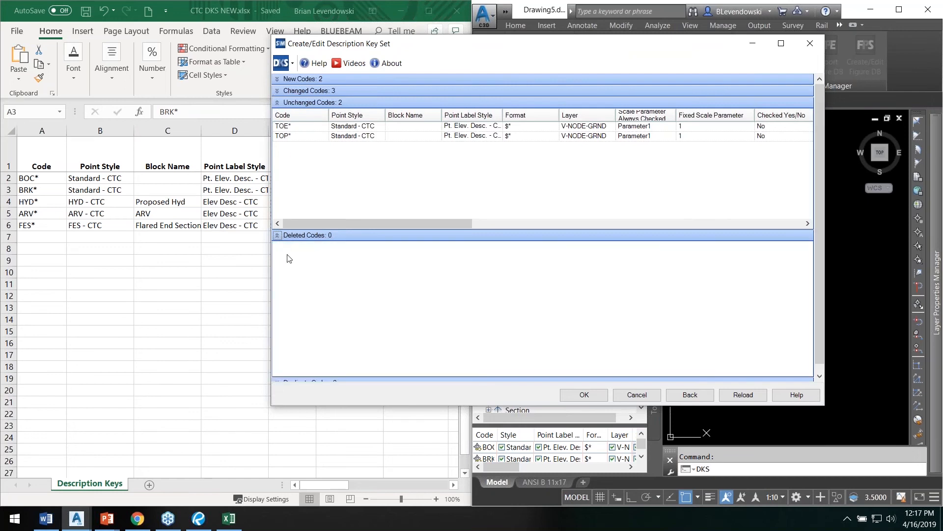
click(277, 236)
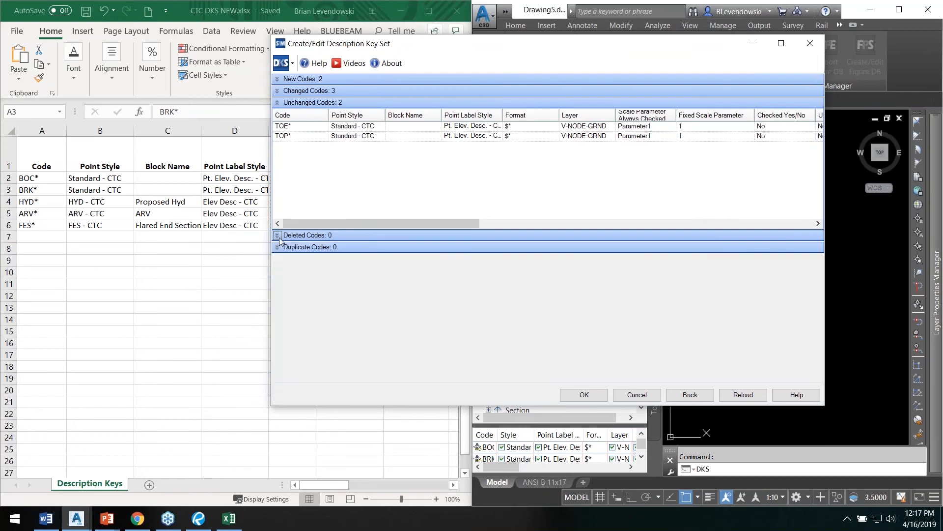
- Go back, switch the editing option to Sync Description Key Set, and preview the code changes down to the deleted codes
click(696, 397)
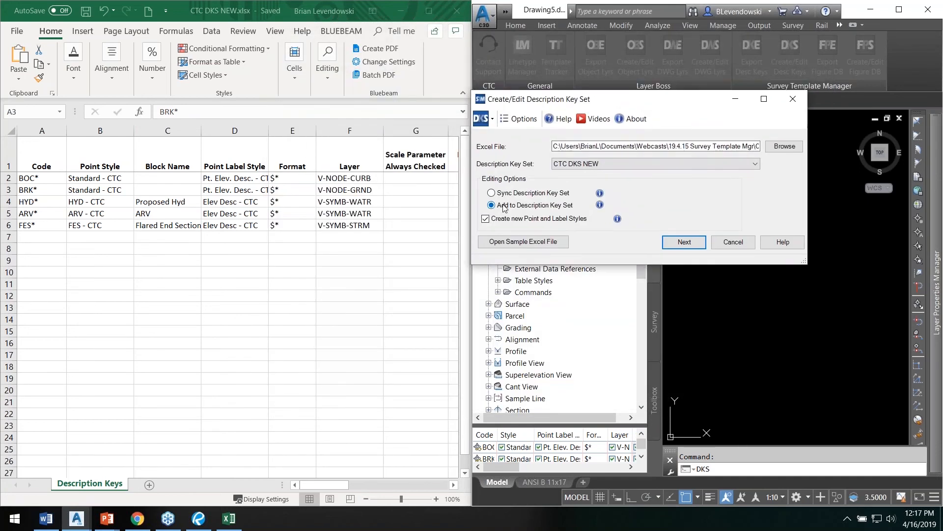
click(519, 198)
click(510, 194)
click(684, 243)
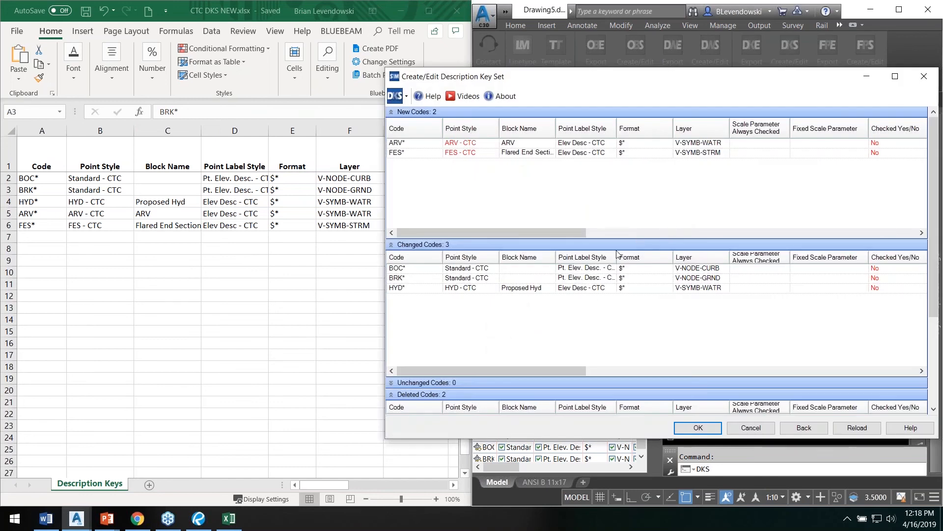
scroll(450, 365, down, 3)
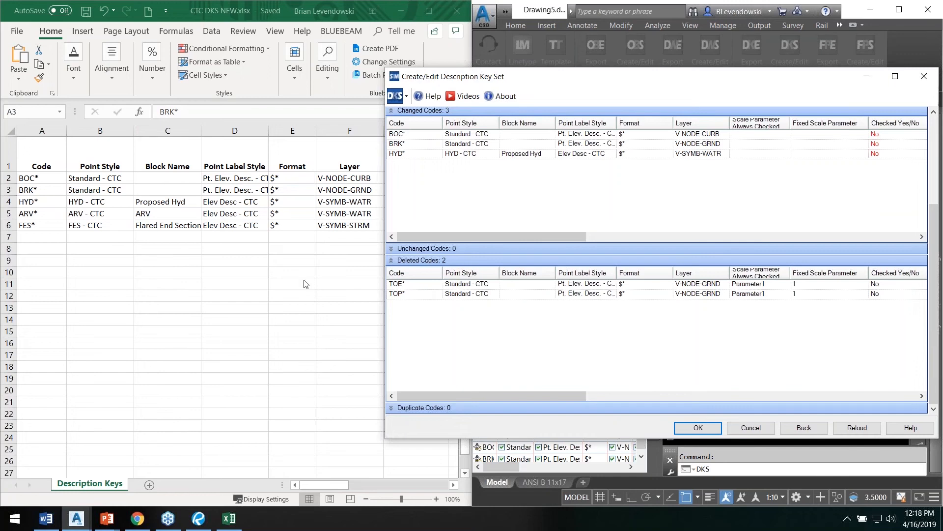
- Duplicate the FES* row into row 7 of the Excel sheet and save the workbook
click(36, 238)
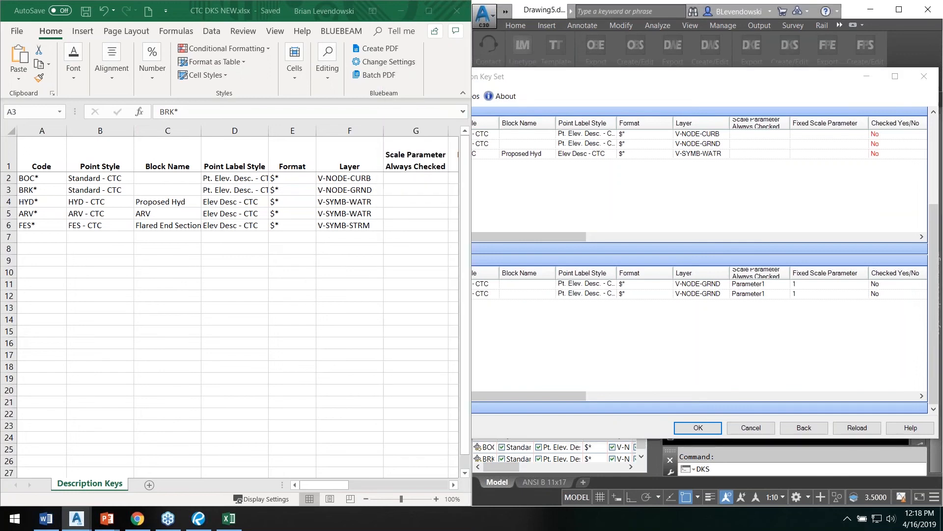
click(8, 226)
key(ctrl+c)
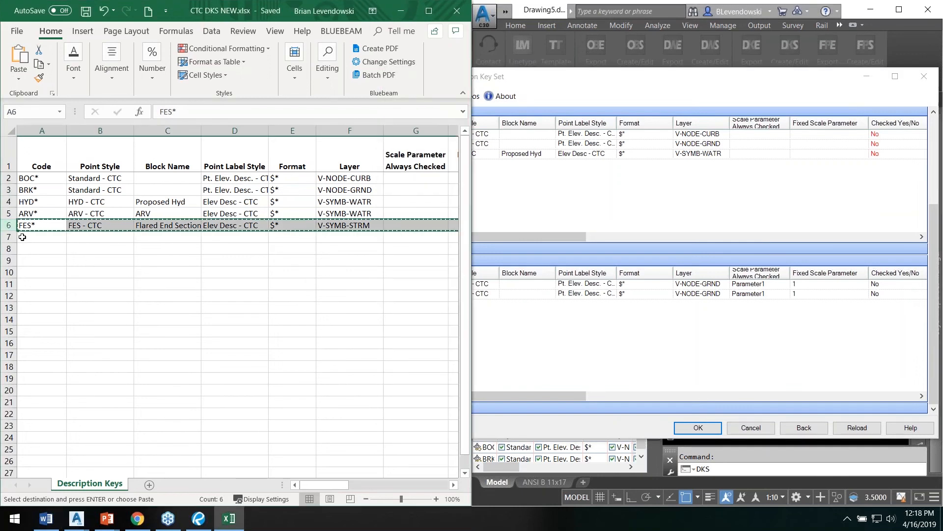
click(9, 237)
key(ctrl+v)
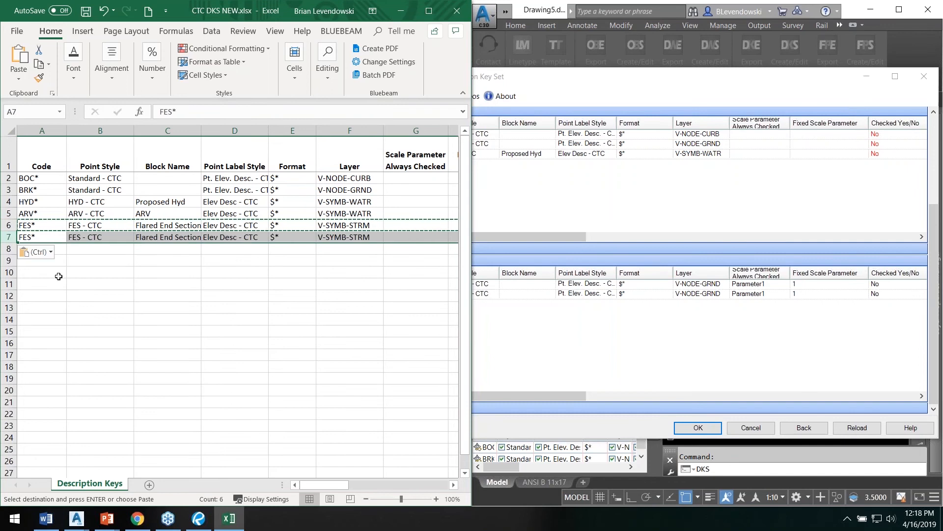
drag(56, 281, 54, 275)
click(85, 12)
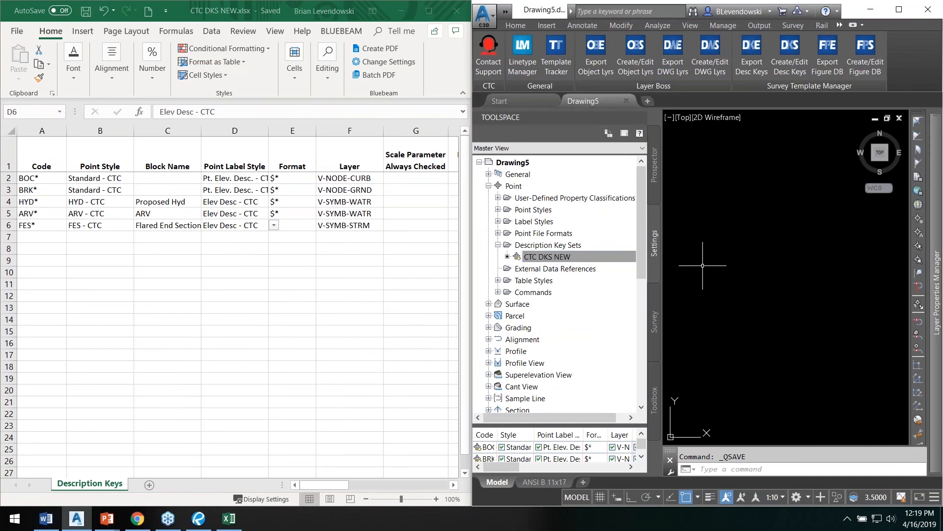
- Reopen Create/Edit Description Key Set in Civil 3D and generate the sync preview for the CTC DKS NEW key set
click(789, 62)
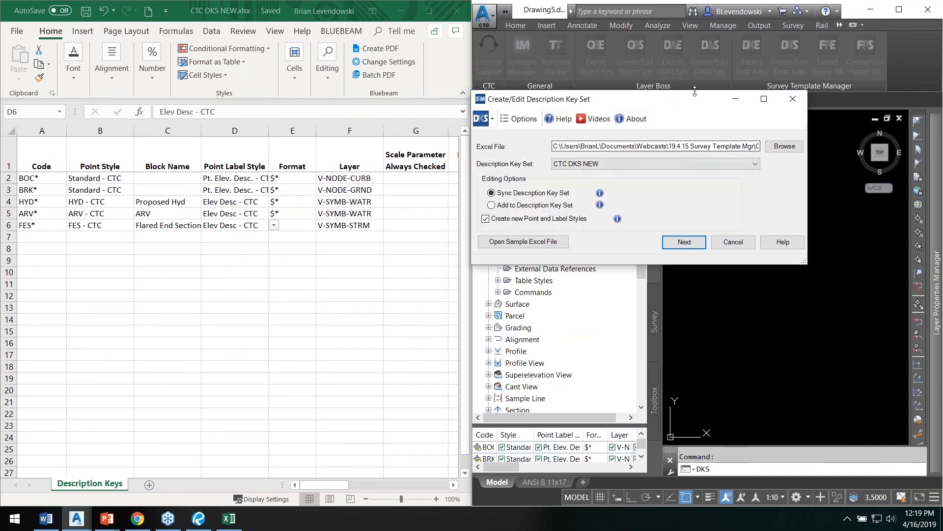
drag(675, 101, 701, 116)
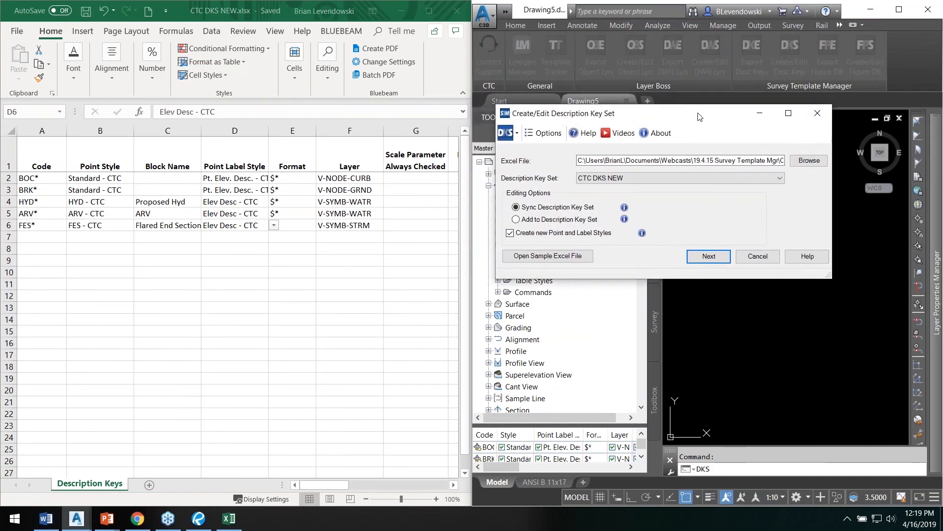
click(712, 256)
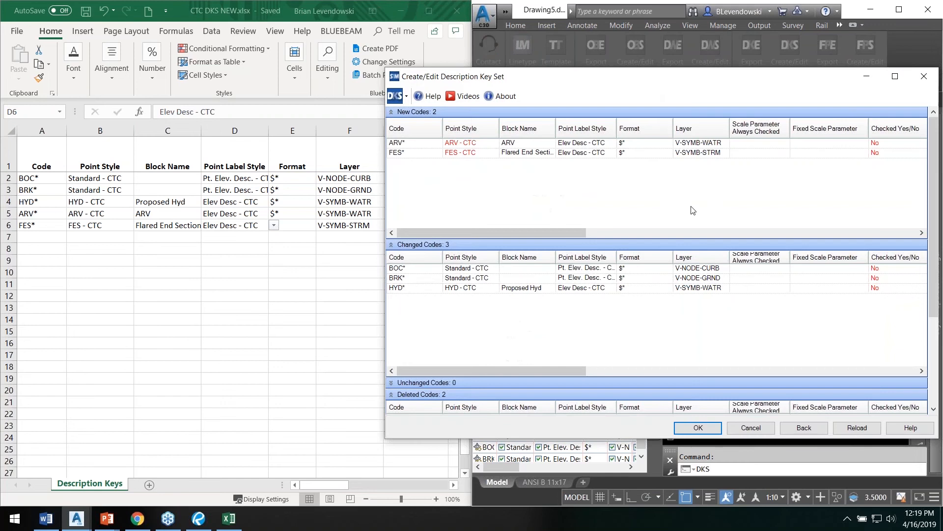
- Review the sync preview from new codes to deleted codes and apply the sync to the CTC DKS NEW key set
drag(650, 78, 621, 43)
scroll(544, 301, down, 3)
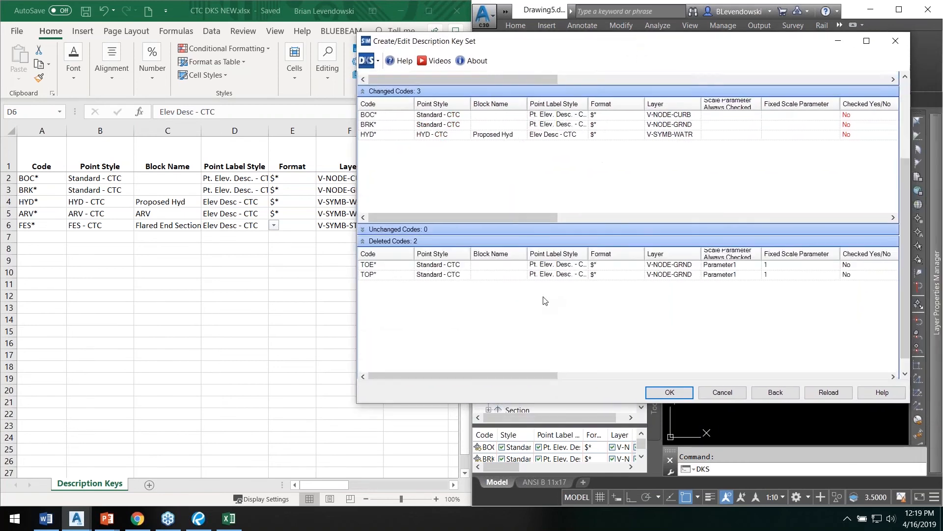
scroll(544, 301, down, 1)
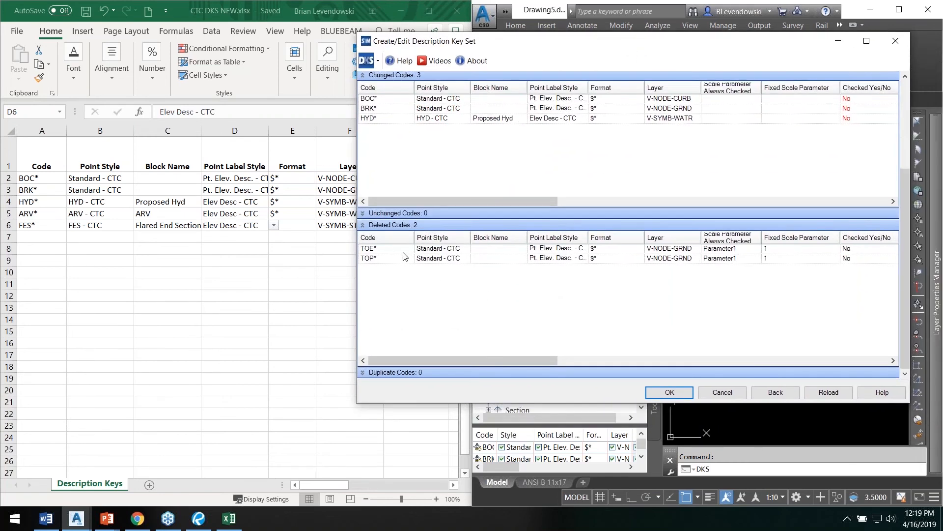
scroll(424, 194, up, 4)
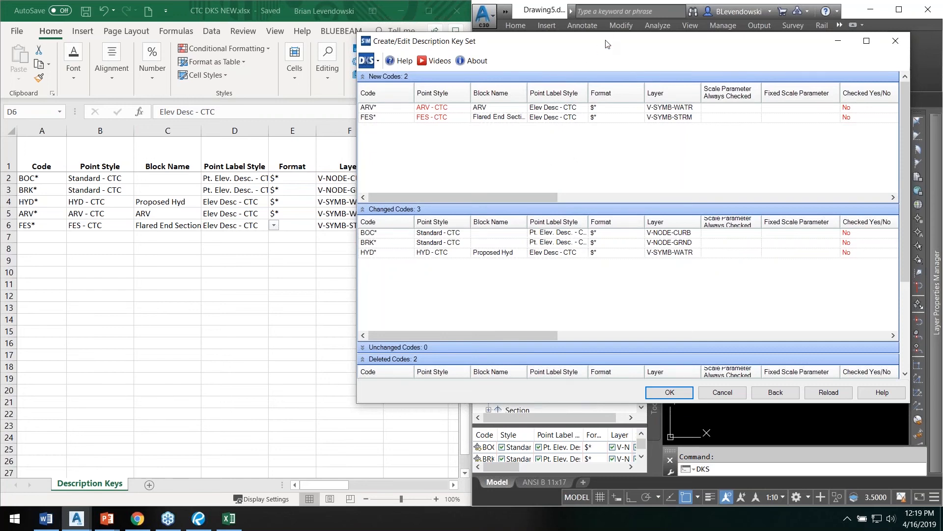
drag(607, 44, 583, 50)
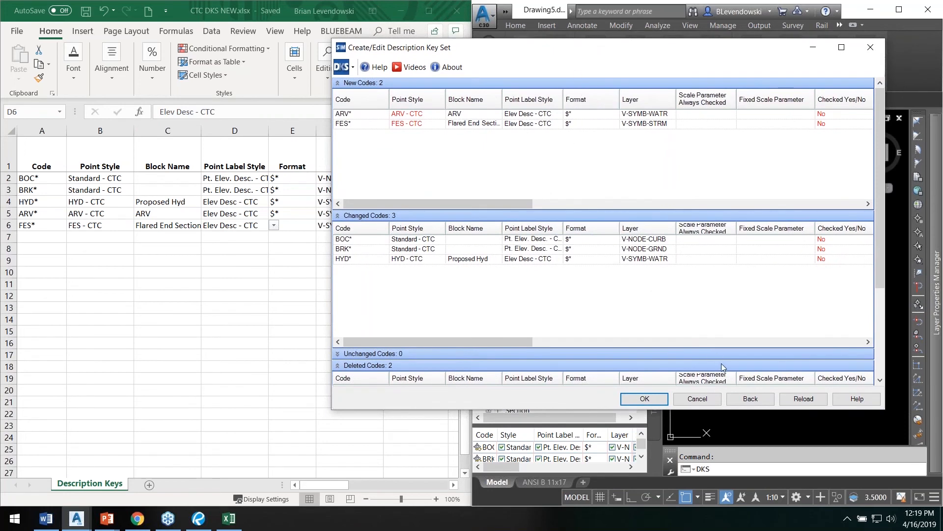
click(655, 399)
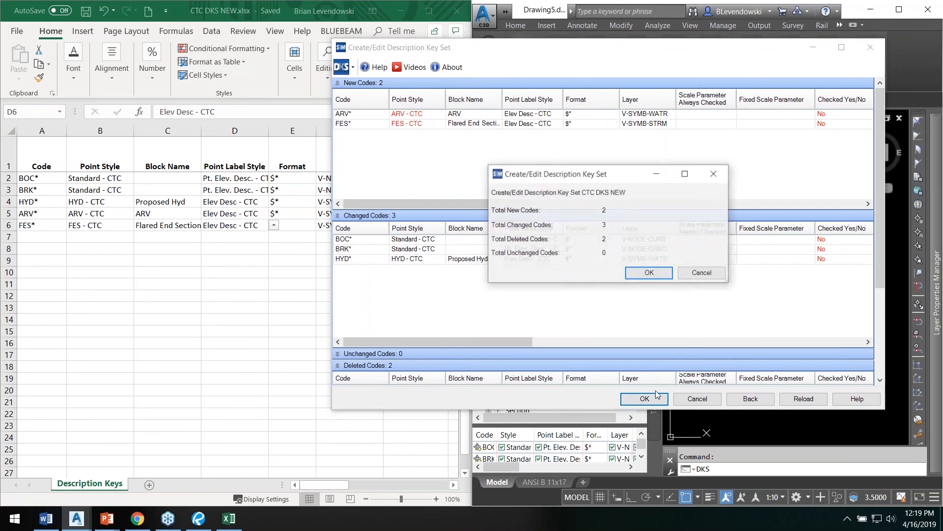
click(656, 265)
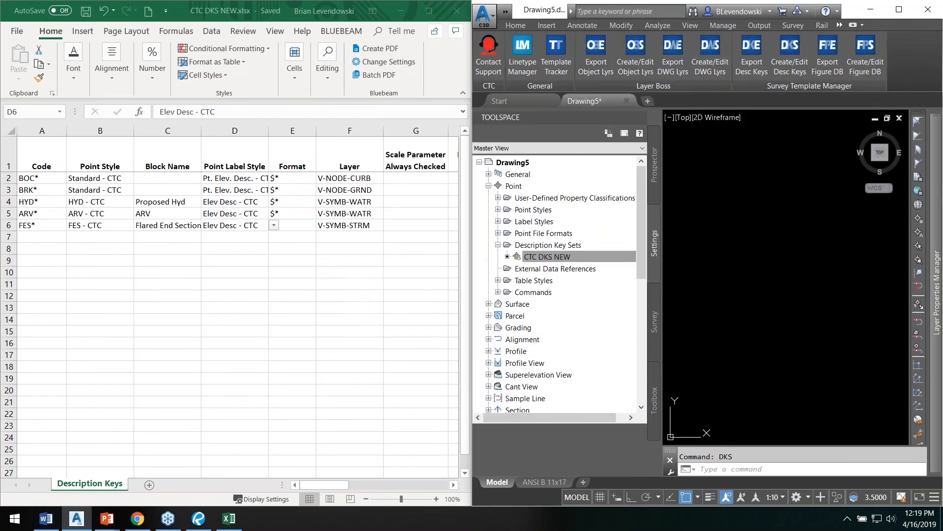
- Close the CTC DKS NEW.xlsx workbook and save Drawing5 in Civil 3D
click(411, 14)
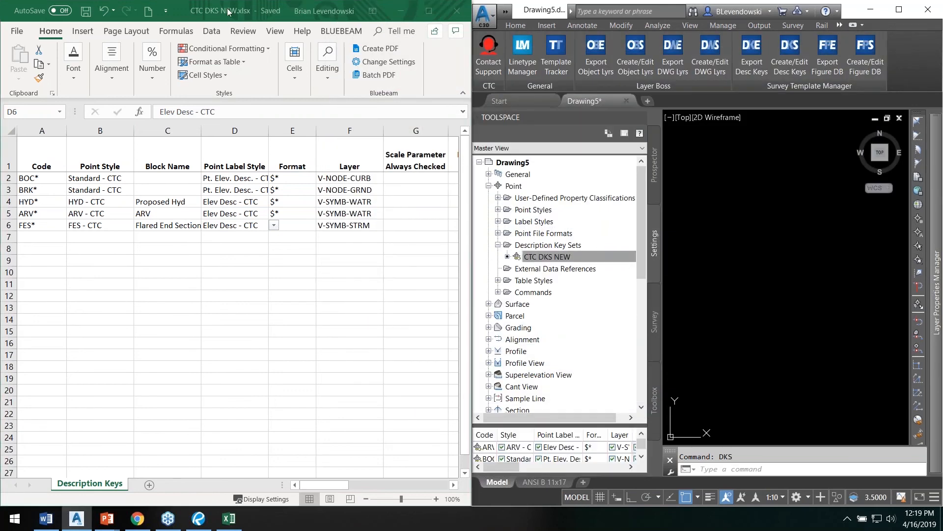
click(457, 10)
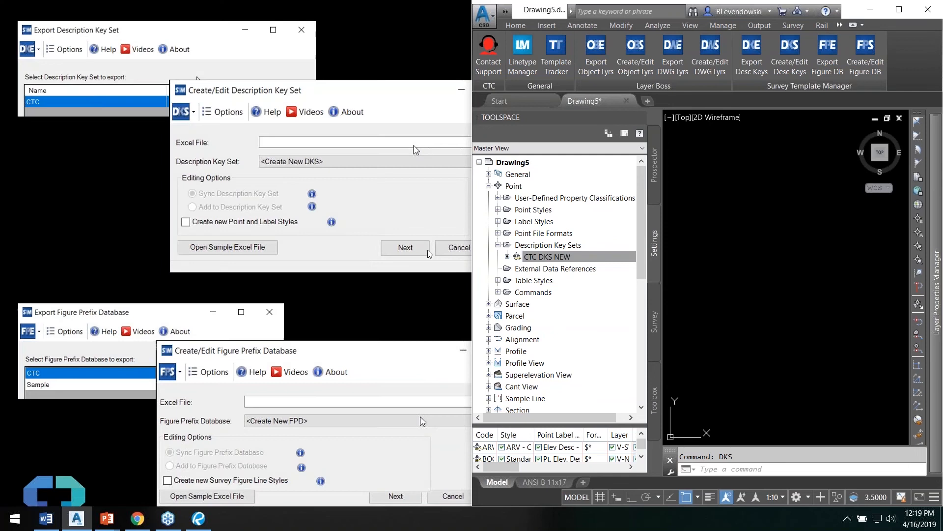
click(733, 236)
click(738, 255)
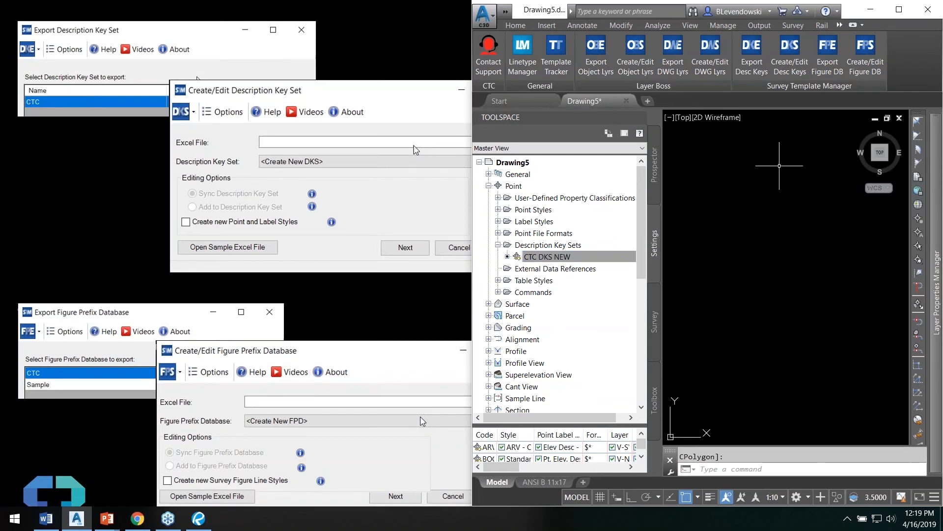
click(506, 11)
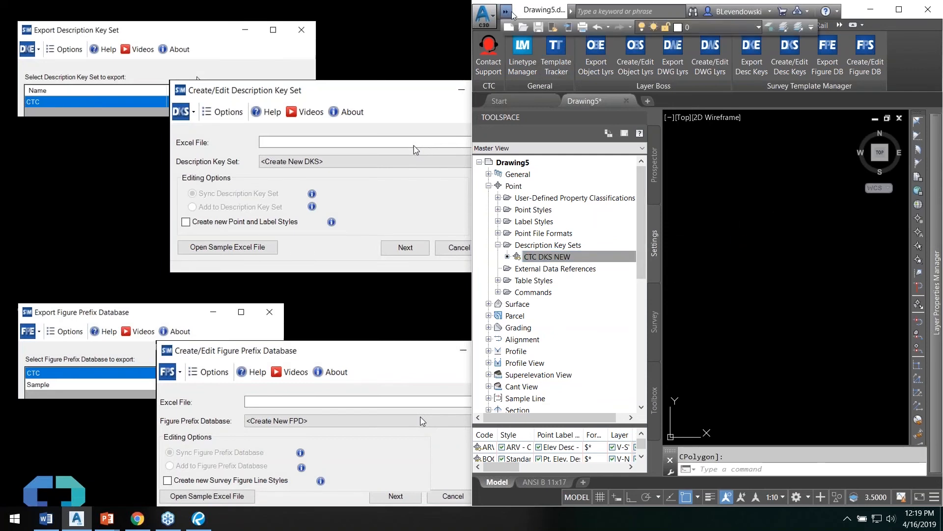
click(539, 28)
- Open the keys of the CTC DKS NEW set for editing, examine their columns, and close the editor
right_click(549, 256)
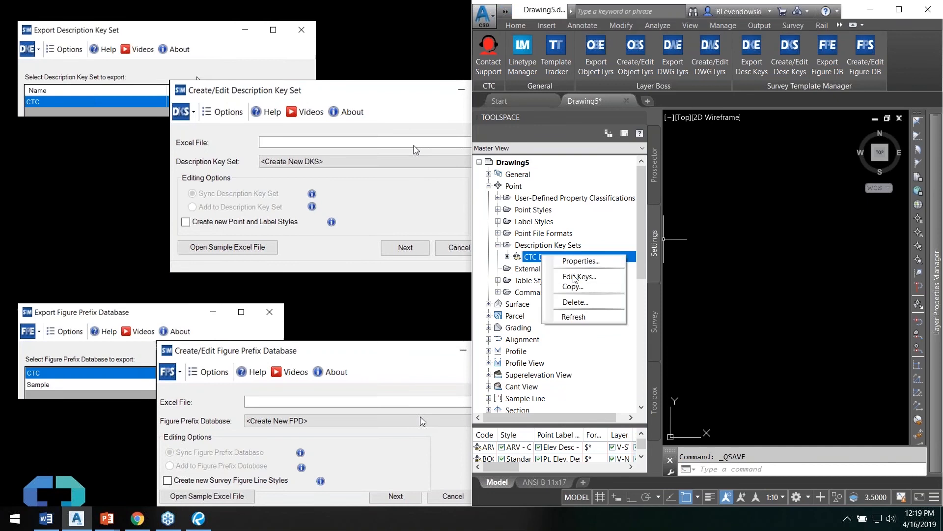
click(575, 277)
drag(431, 426, 569, 413)
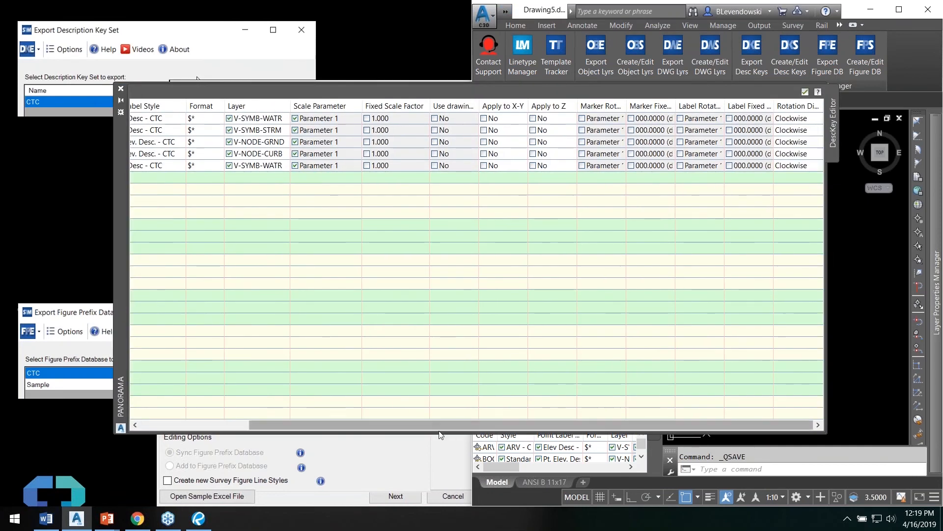
drag(441, 426, 267, 428)
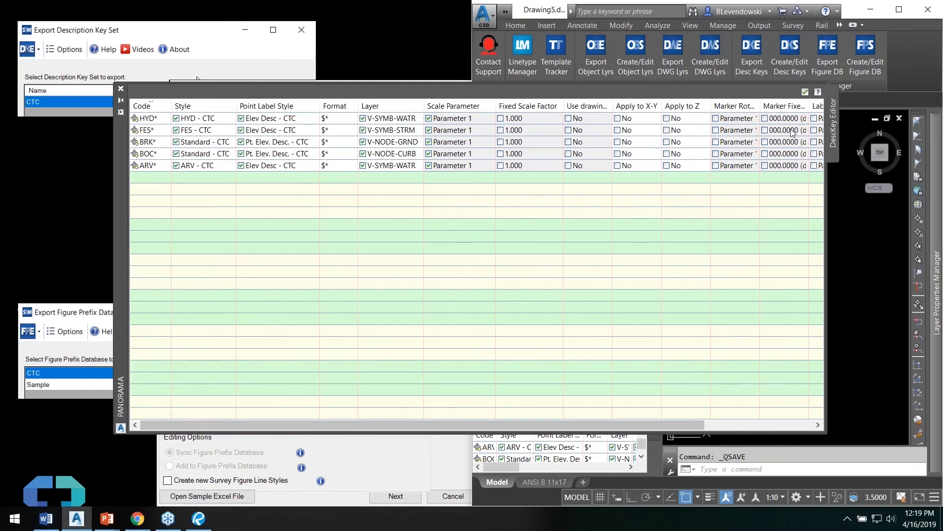
click(805, 93)
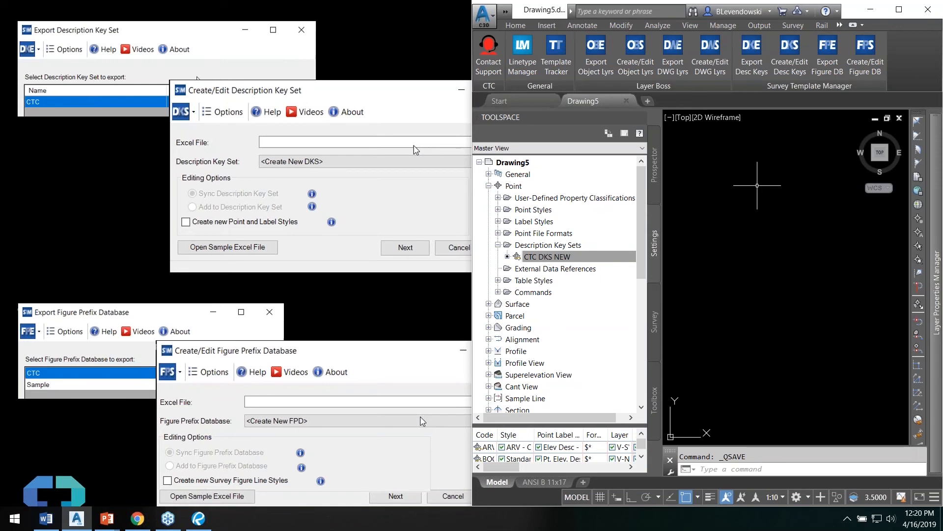
- Export the CTC DKS NEW description key set, replacing CTC DKS NEW.xlsx in the 19.4.15 Survey Template Mgr folder
click(750, 57)
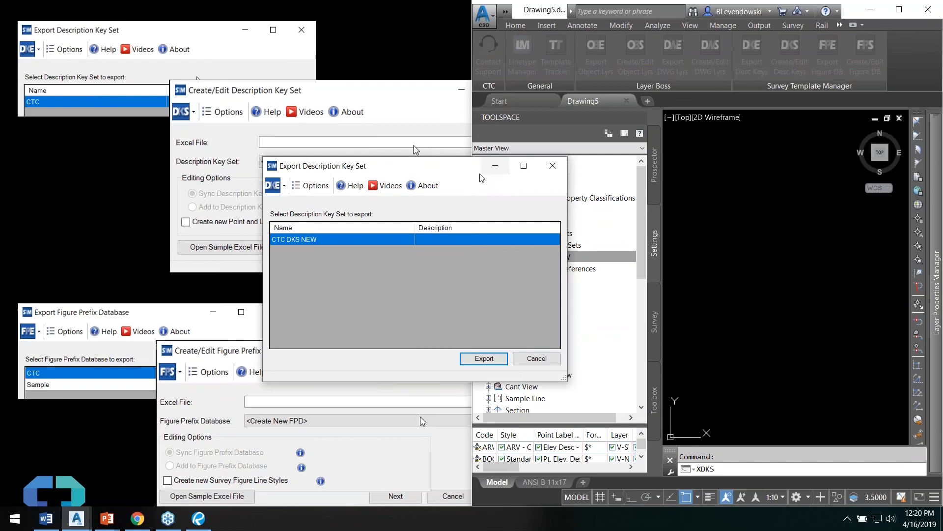
drag(469, 164, 537, 142)
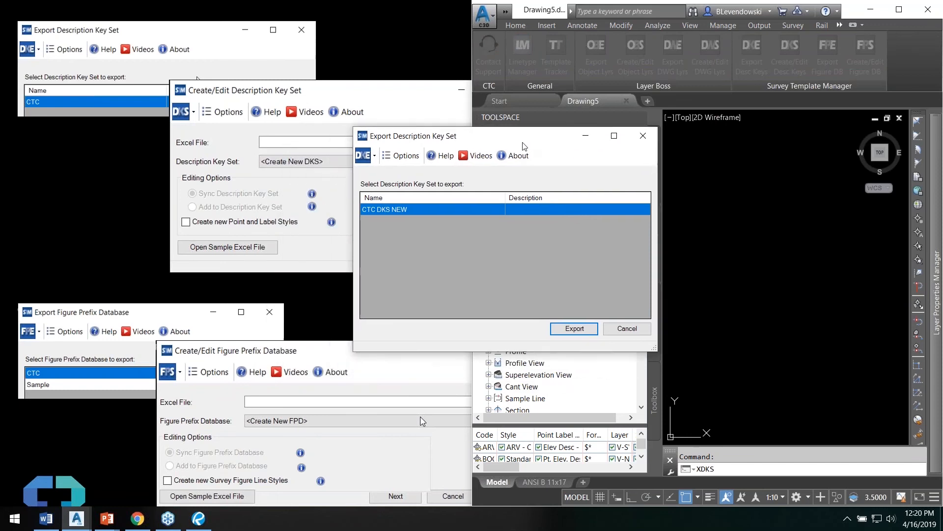
click(574, 329)
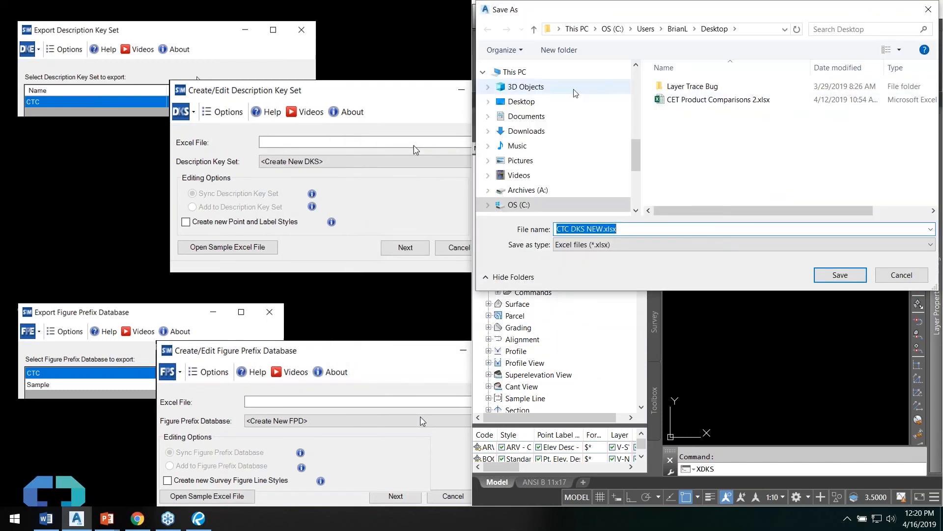
scroll(549, 93, up, 6)
click(549, 93)
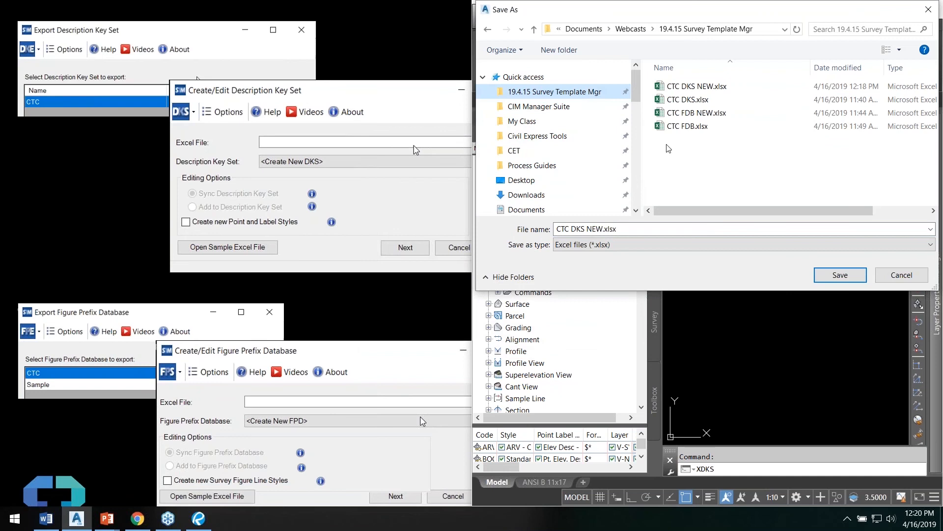
click(693, 93)
double_click(693, 93)
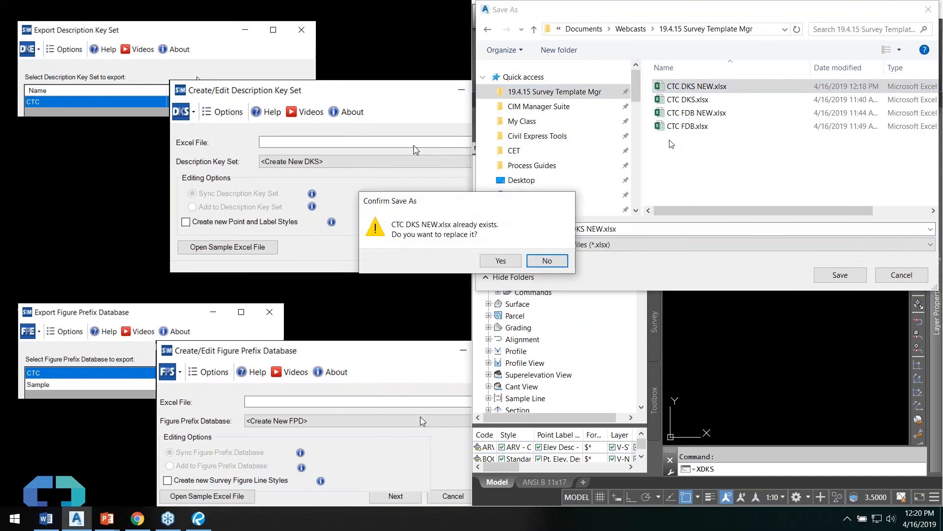
click(503, 261)
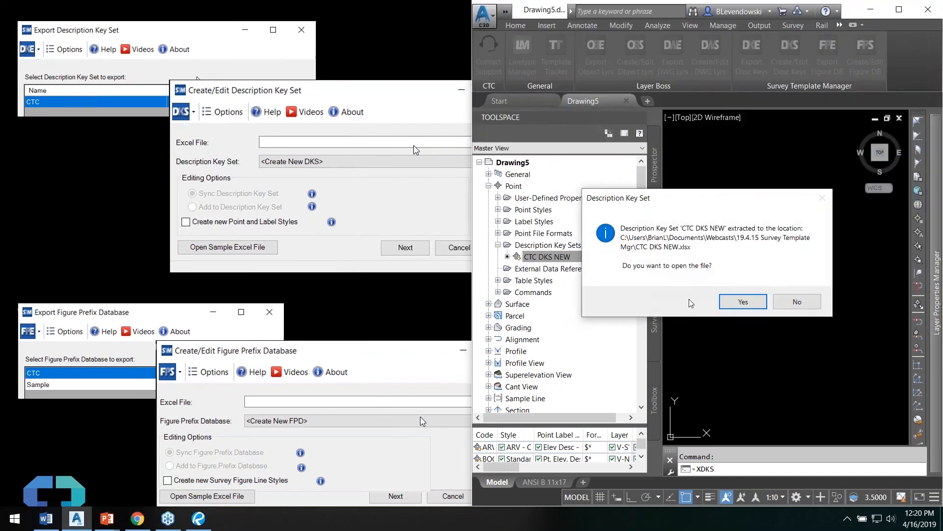
- Open the exported workbook in Excel, examine the code rows and scale columns at full window size, and close it
click(740, 301)
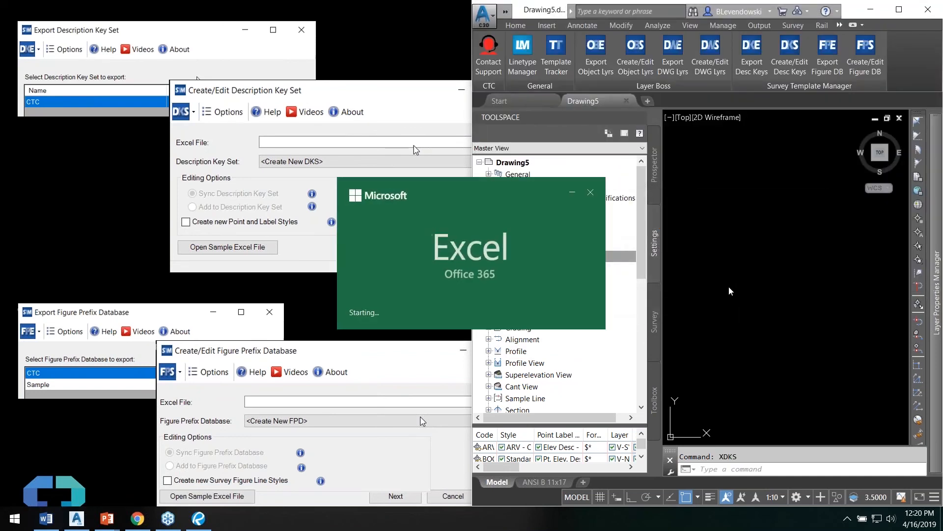
key(super+Left)
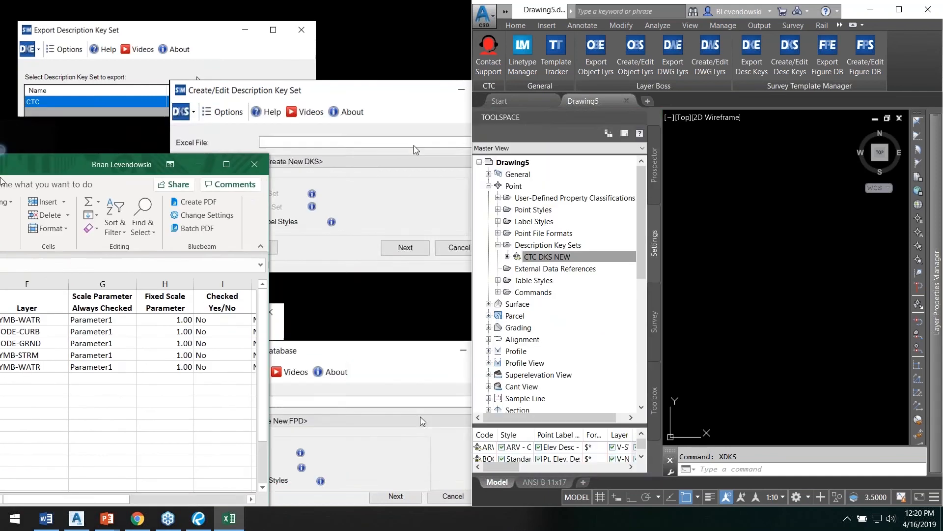
click(196, 239)
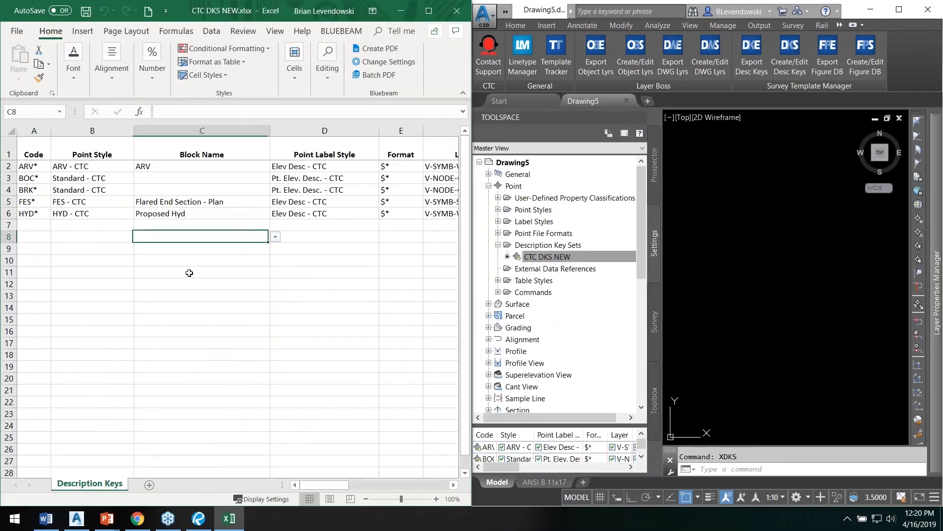
click(438, 11)
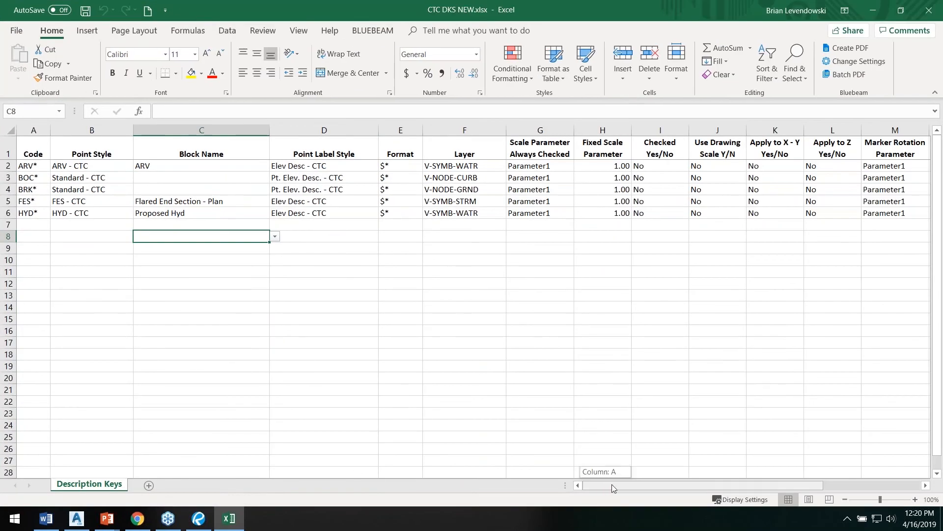
drag(612, 485, 580, 493)
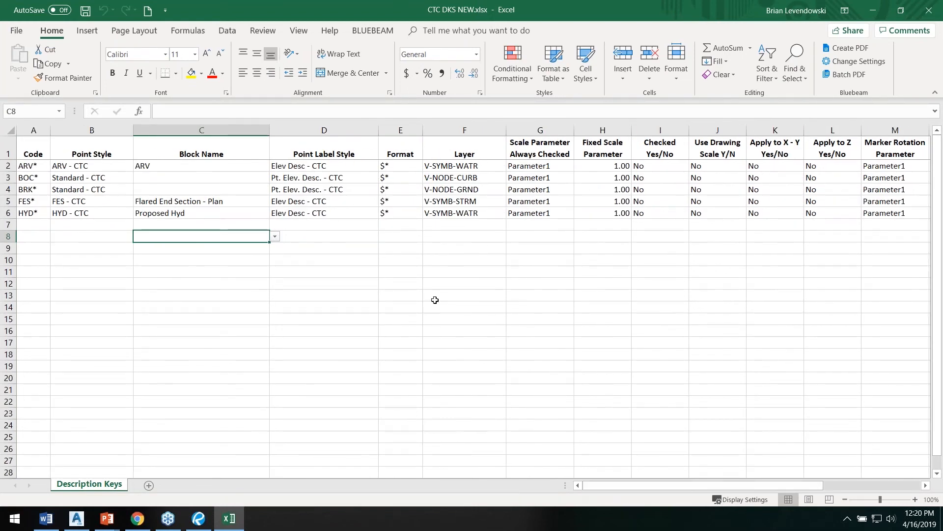
click(226, 276)
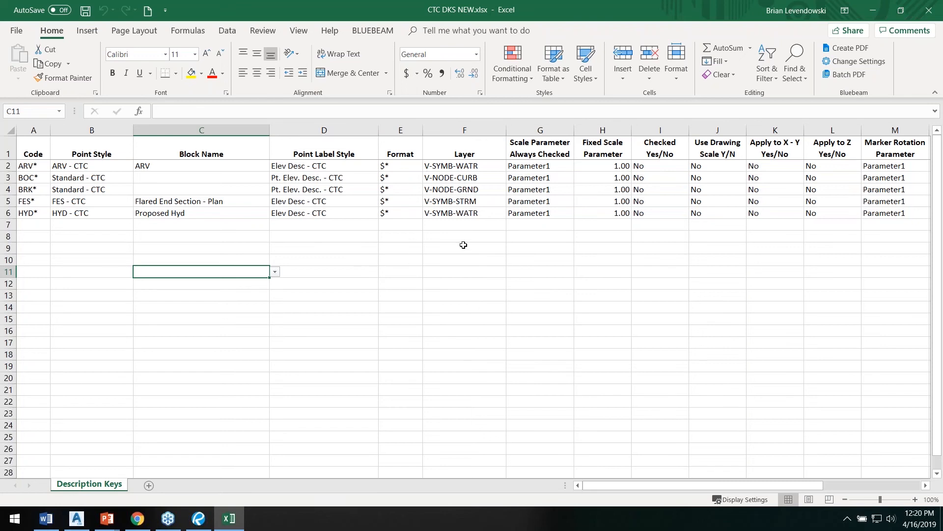
click(929, 11)
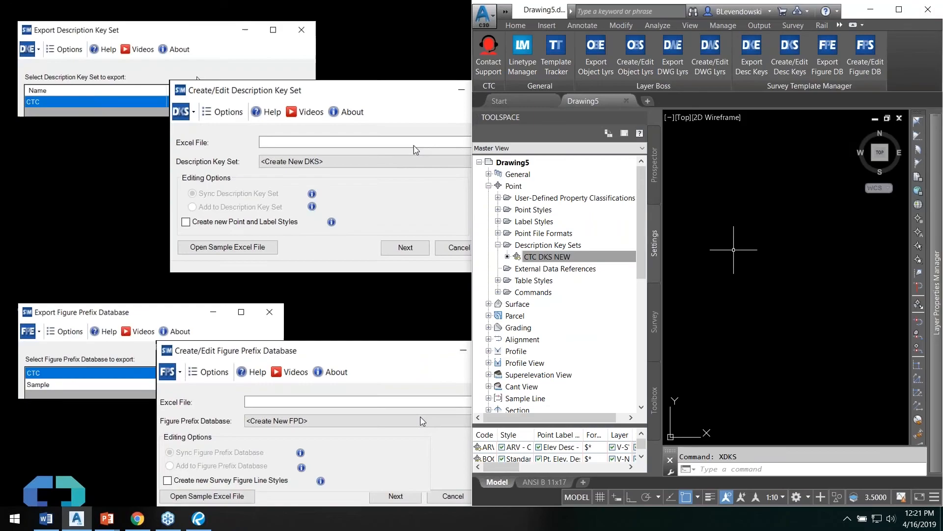
- Create a drawing from the C3D Design 2019 - CTC.dwt template and expand its point description key sets
click(484, 15)
click(506, 78)
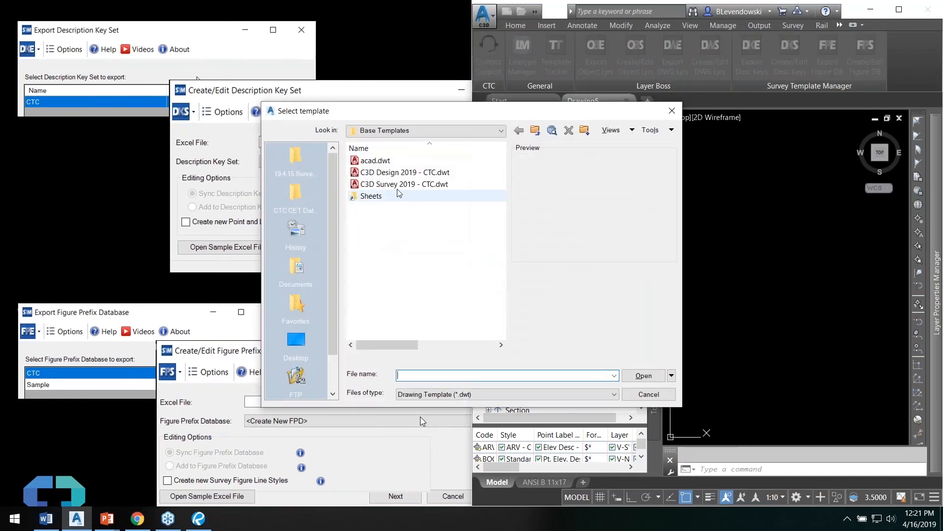
double_click(399, 172)
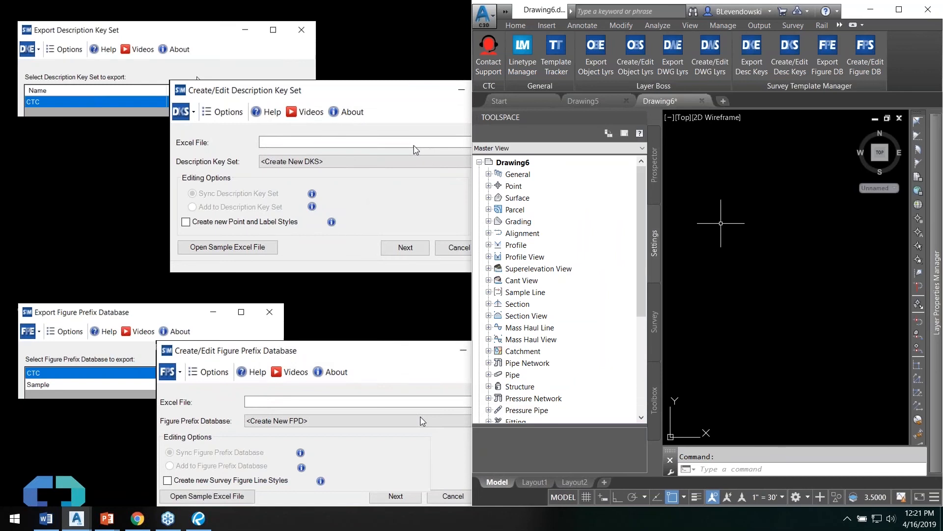
double_click(514, 187)
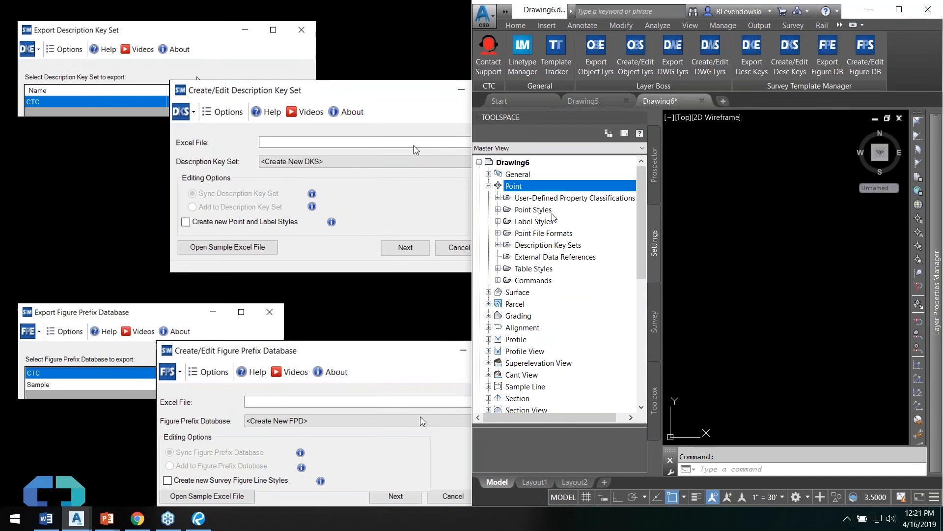
click(525, 248)
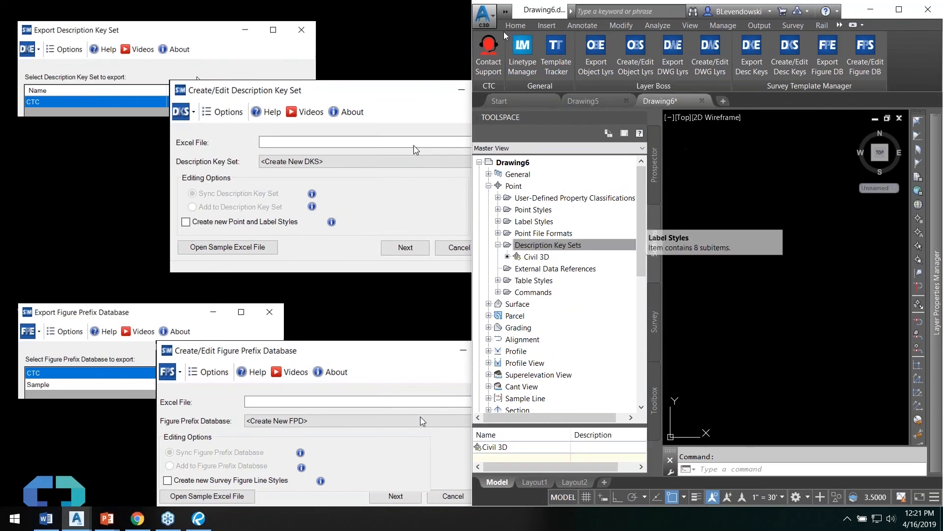
- Create a drawing from the C3D Survey 2019 - CTC.dwt template and select its CTC description key set
click(505, 12)
click(508, 27)
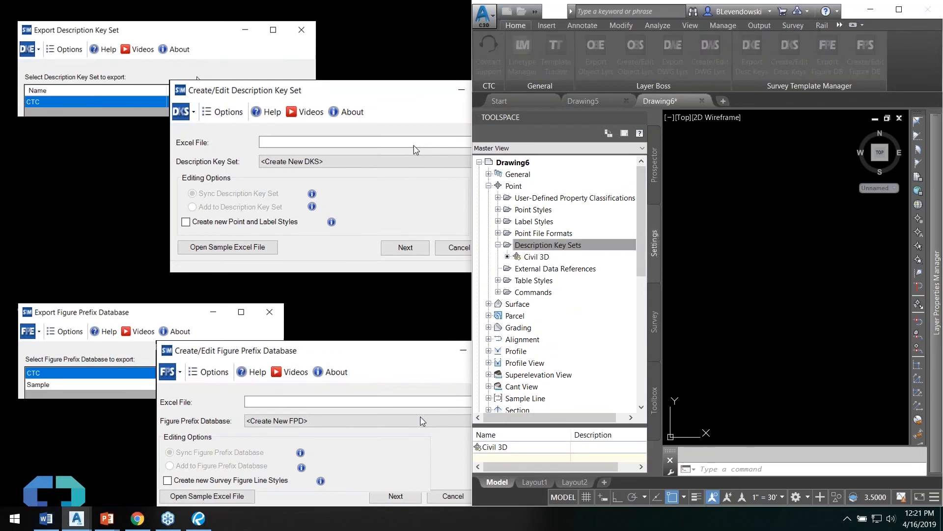
double_click(393, 186)
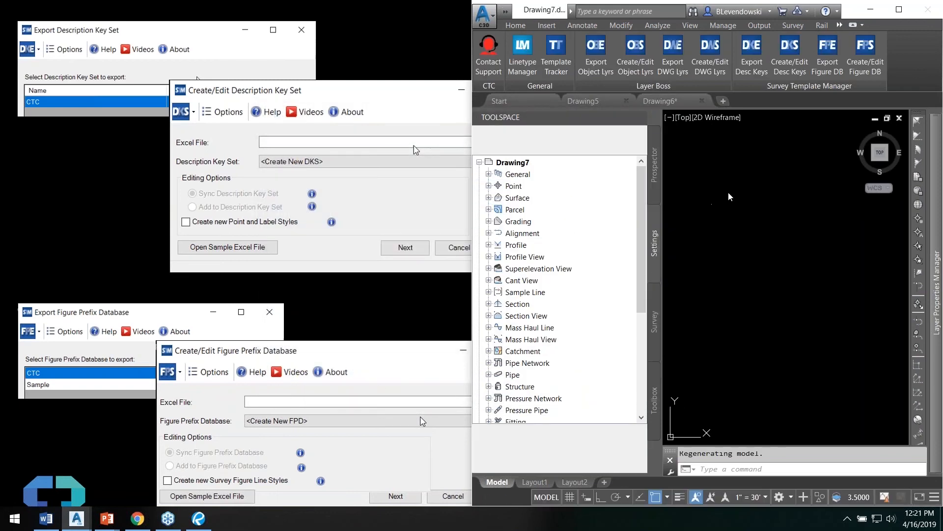
double_click(516, 188)
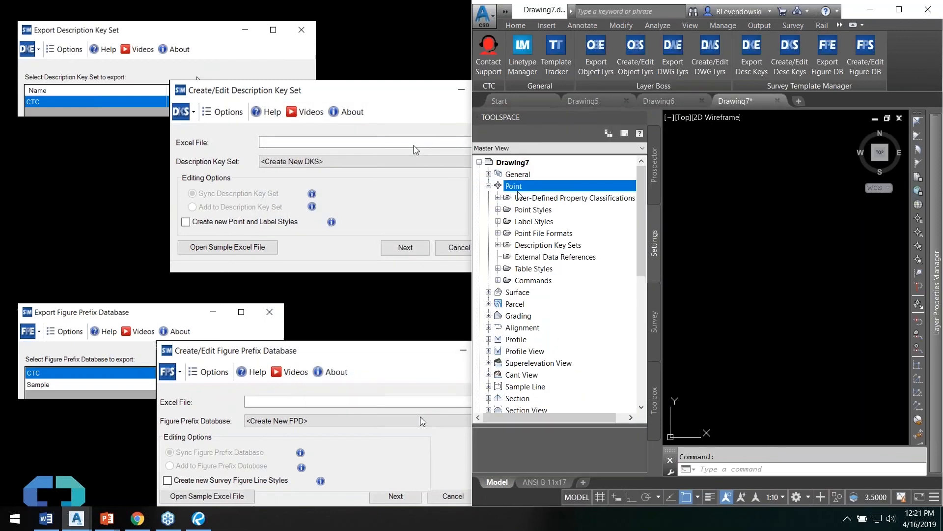
double_click(527, 245)
click(531, 257)
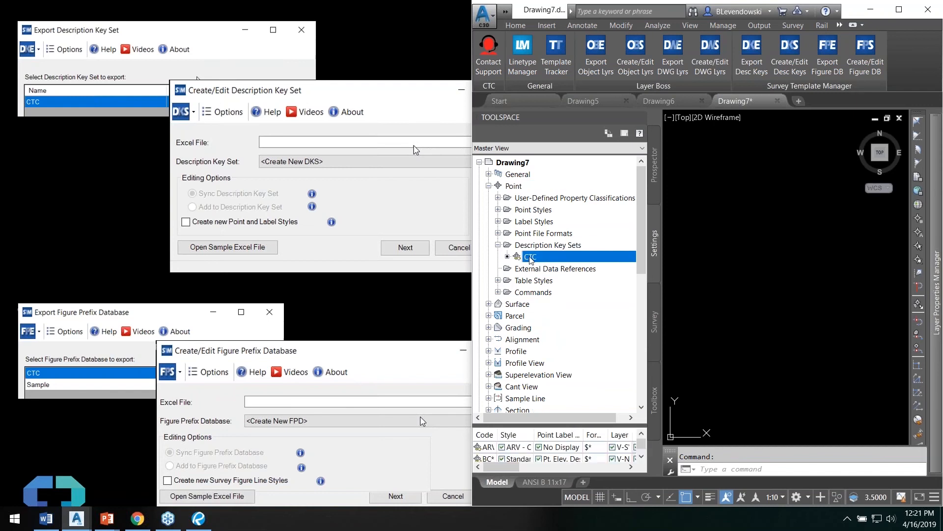
- Open the CTC description key set's keys for review, examine their styles and layers, and close the editor
right_click(531, 257)
click(550, 261)
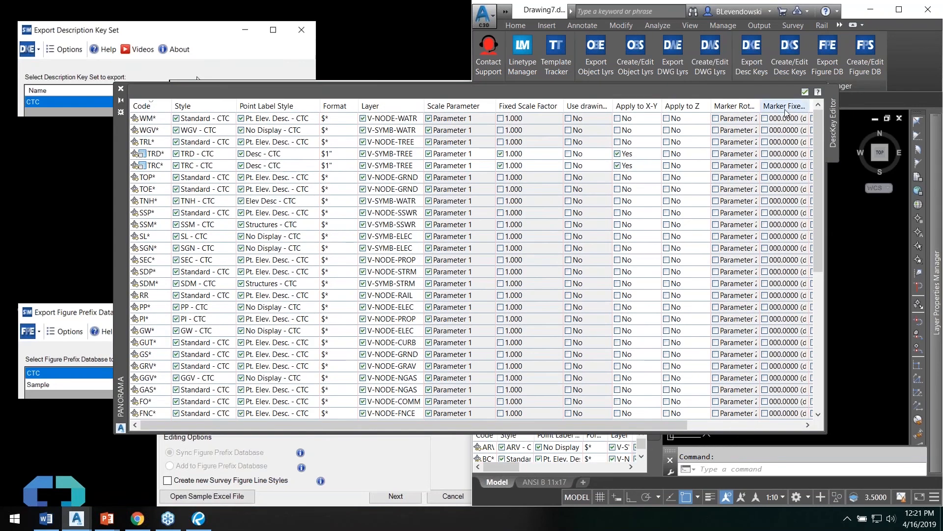
click(805, 92)
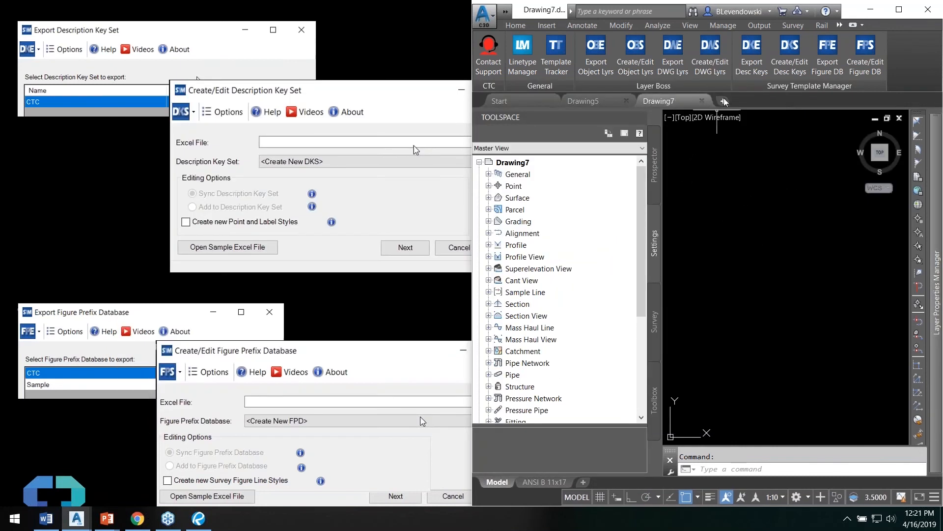
- Export the CTC description key set, replacing CTC DKS.xlsx in the 19.4.15 Survey Template Mgr folder, and open the workbook in Excel
click(751, 63)
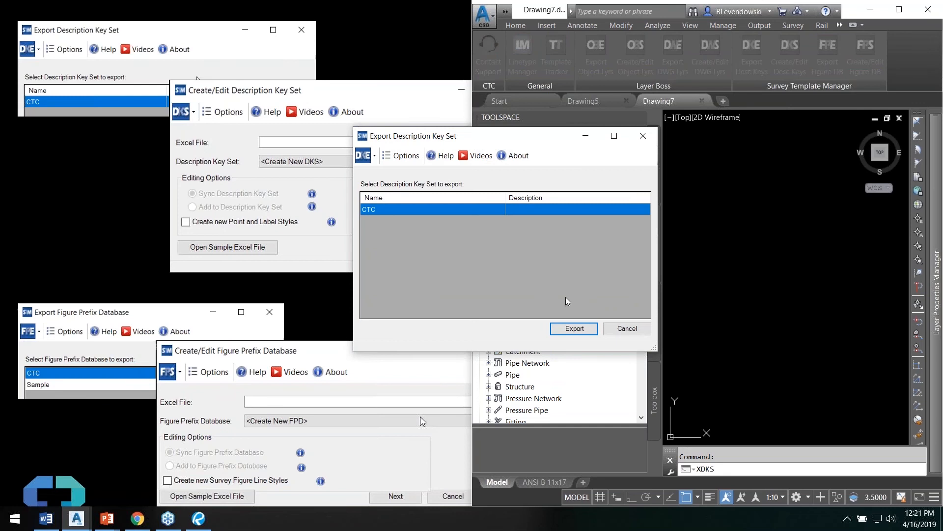
click(574, 330)
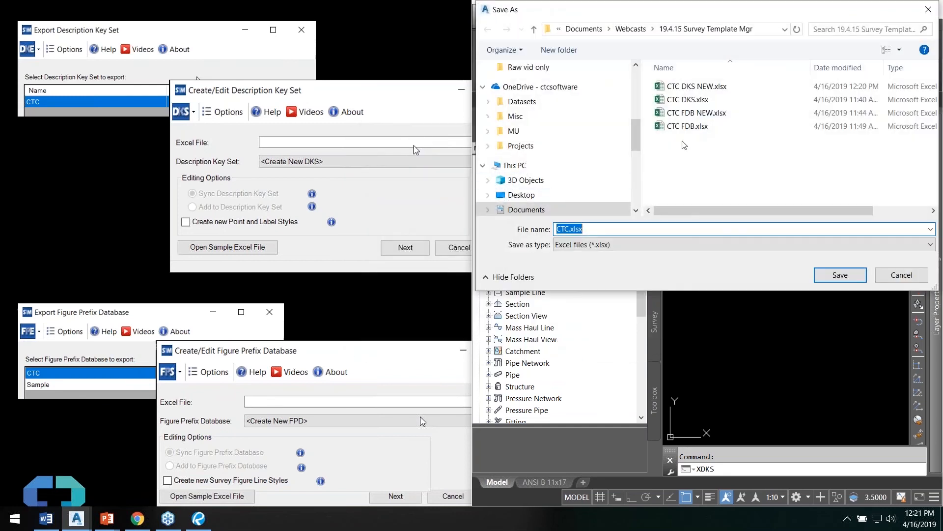
double_click(688, 99)
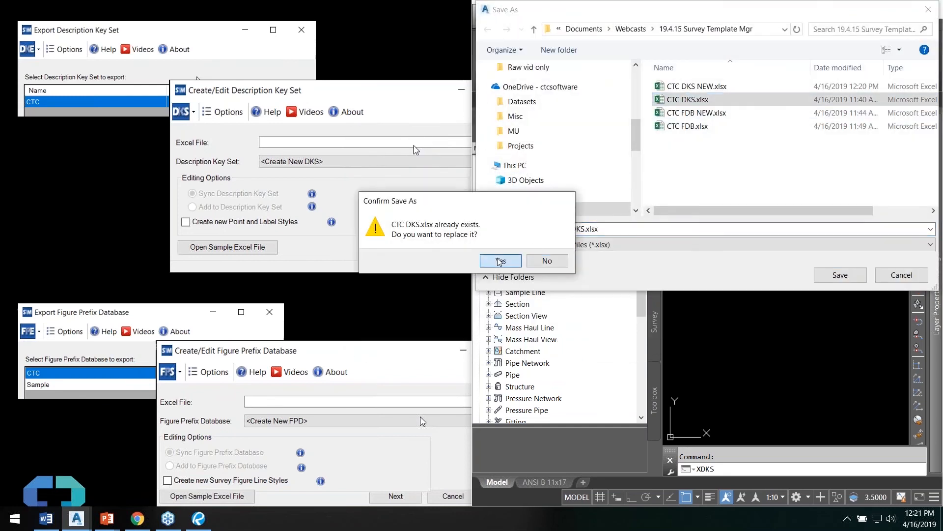
click(500, 262)
click(731, 300)
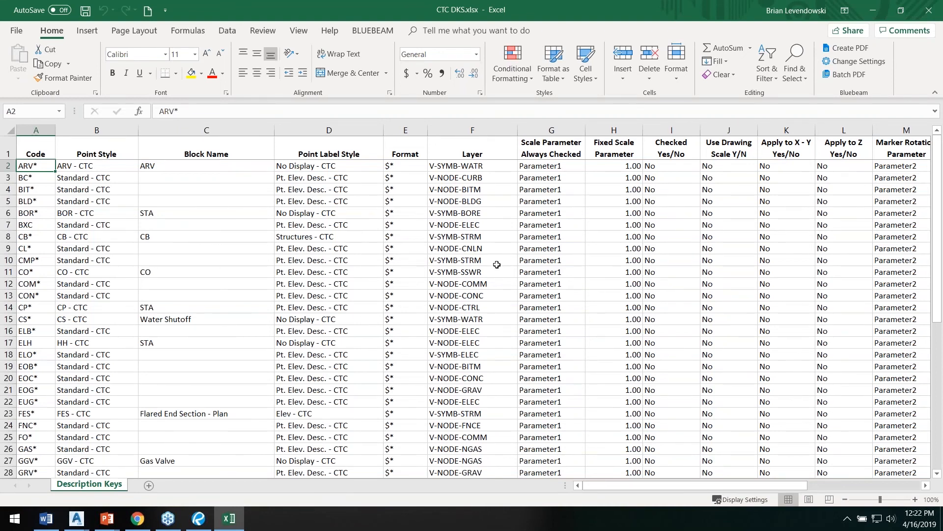
- Sort the description key rows by the Layer column from A to Z, expanding the selection to the adjacent data
drag(193, 248, 194, 240)
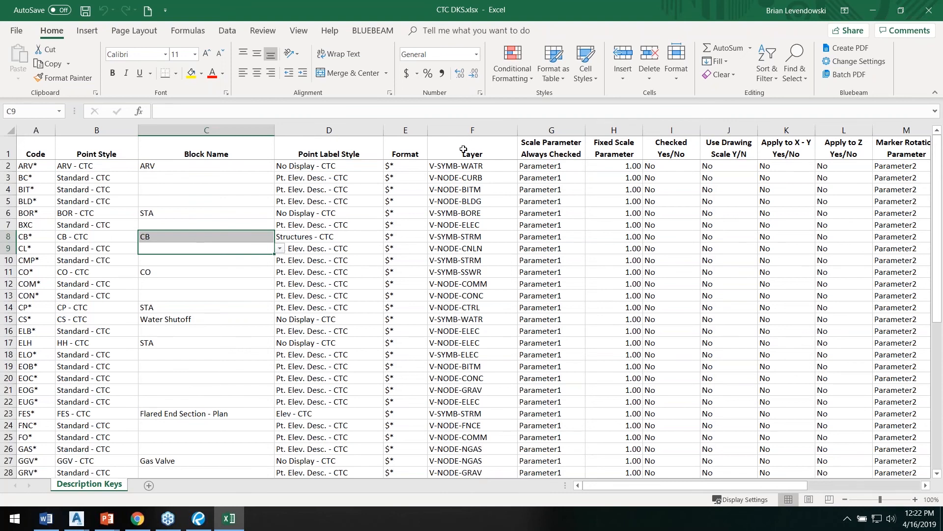
click(473, 129)
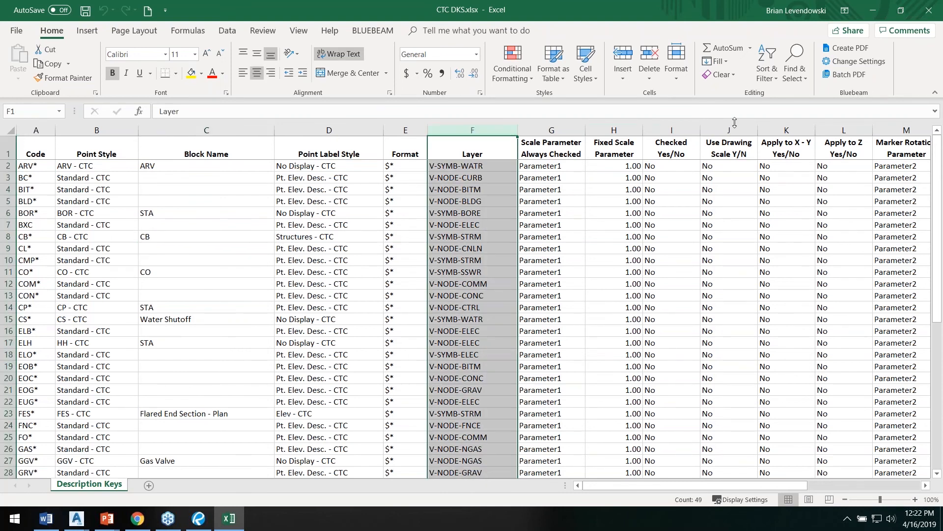
click(795, 73)
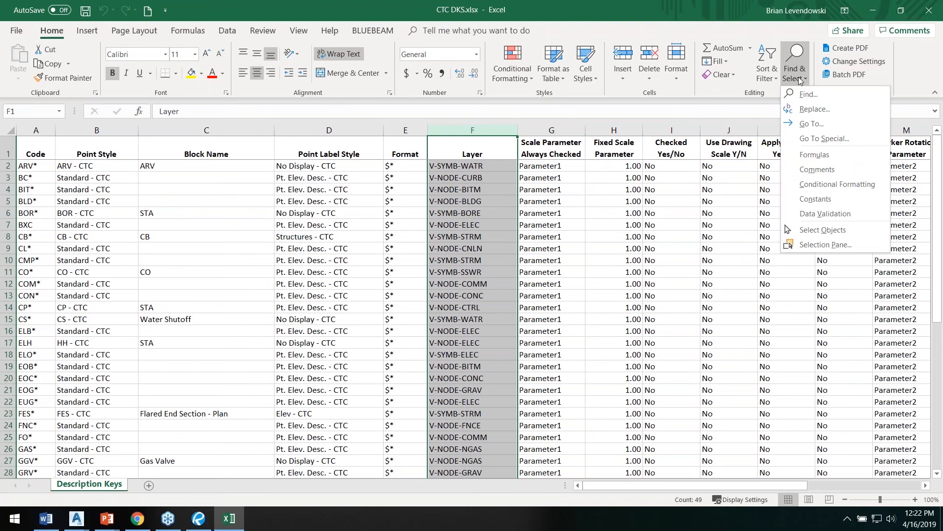
click(776, 74)
click(781, 94)
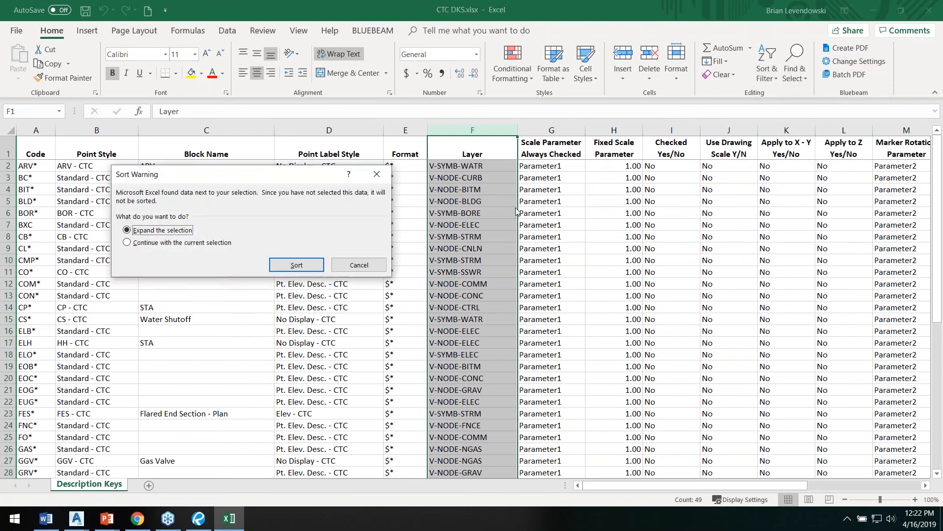
click(310, 265)
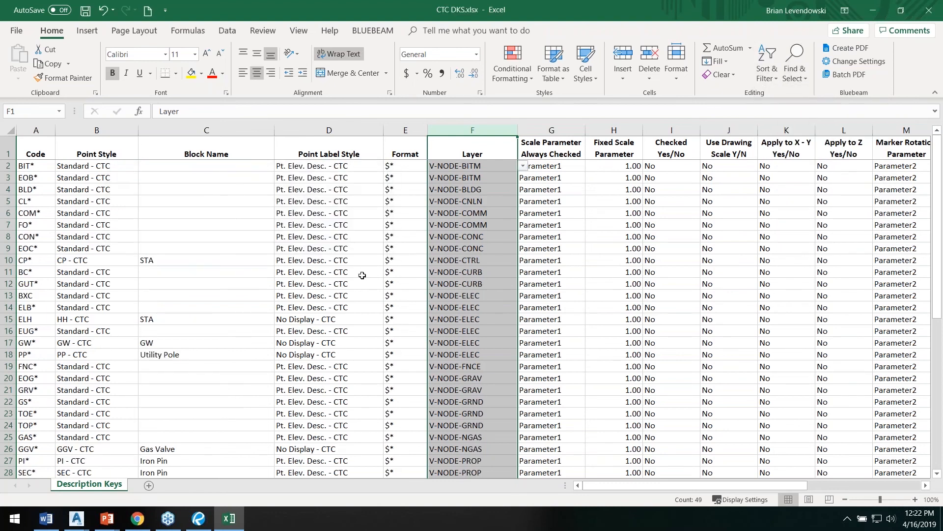
- Replace every SYMB with BLCK in the Layer column
click(469, 298)
scroll(469, 299, down, 11)
scroll(478, 297, up, 3)
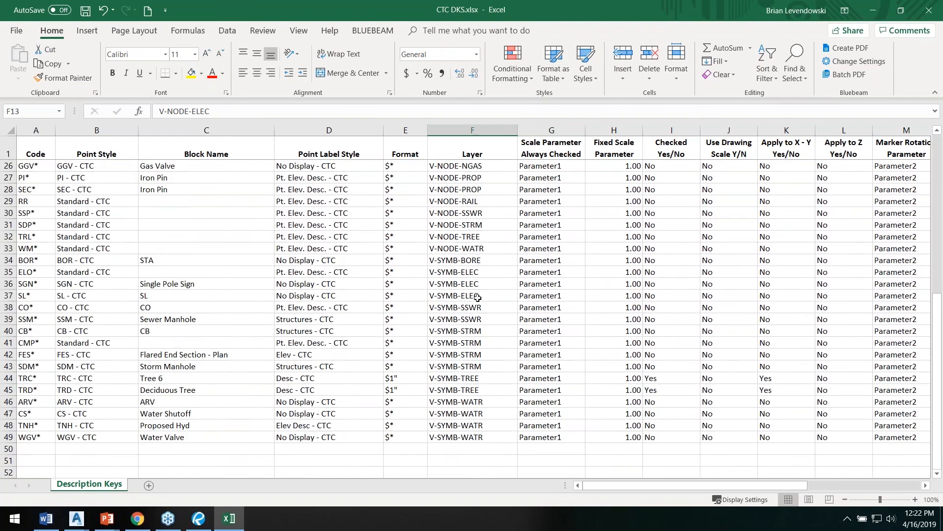
scroll(477, 298, up, 5)
scroll(474, 275, down, 7)
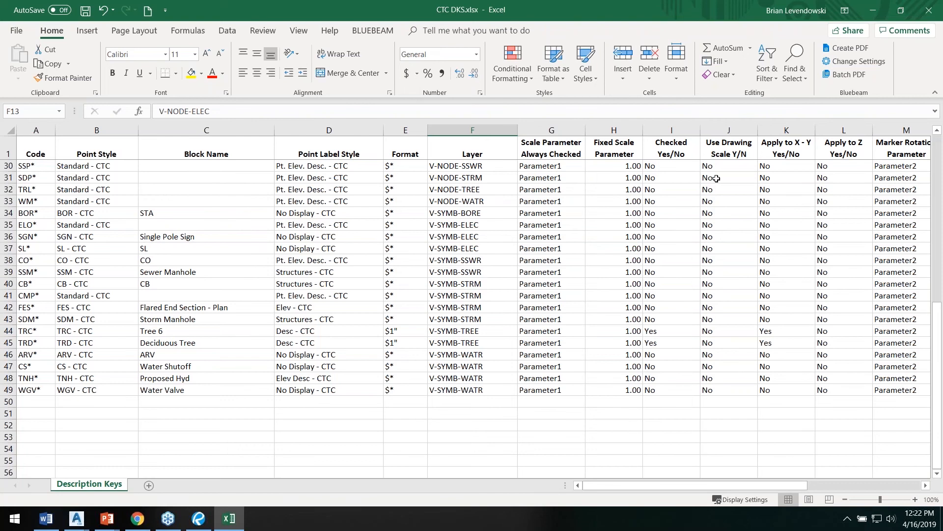
click(490, 126)
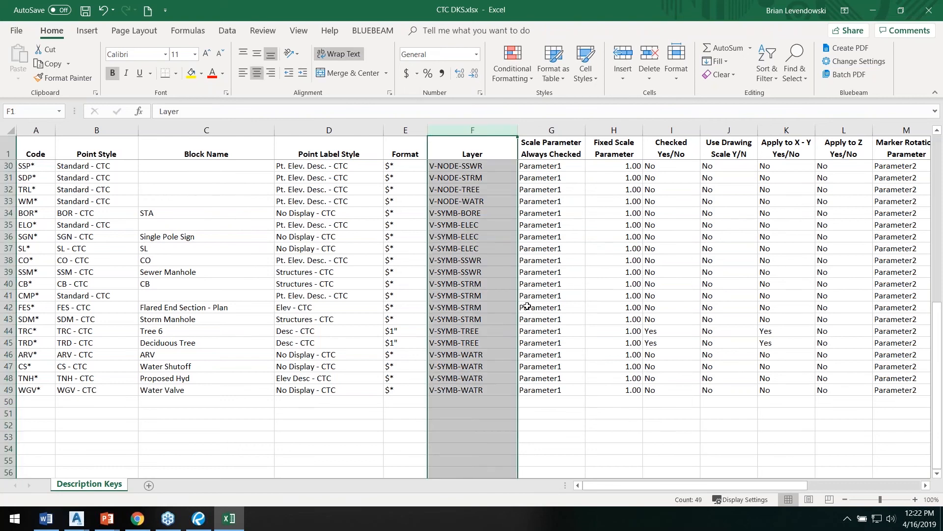
click(794, 78)
click(807, 108)
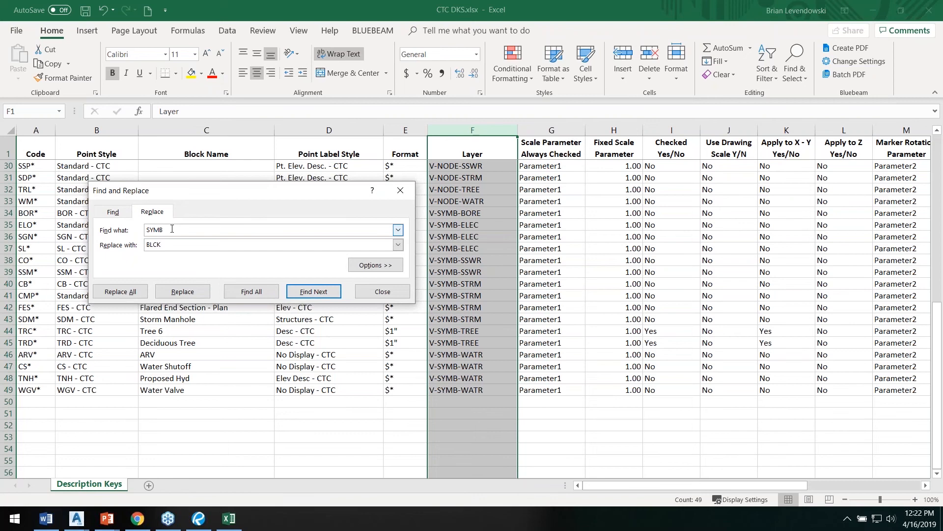
click(120, 292)
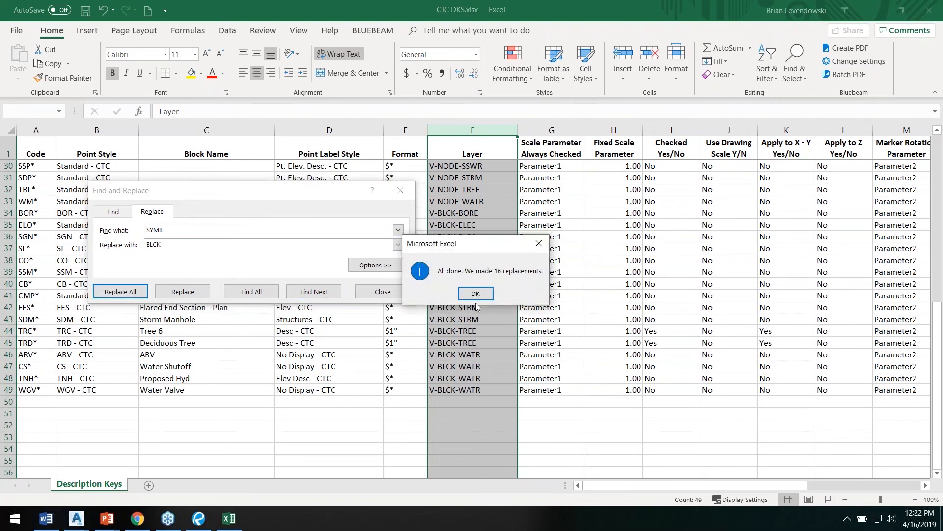
click(475, 293)
click(379, 291)
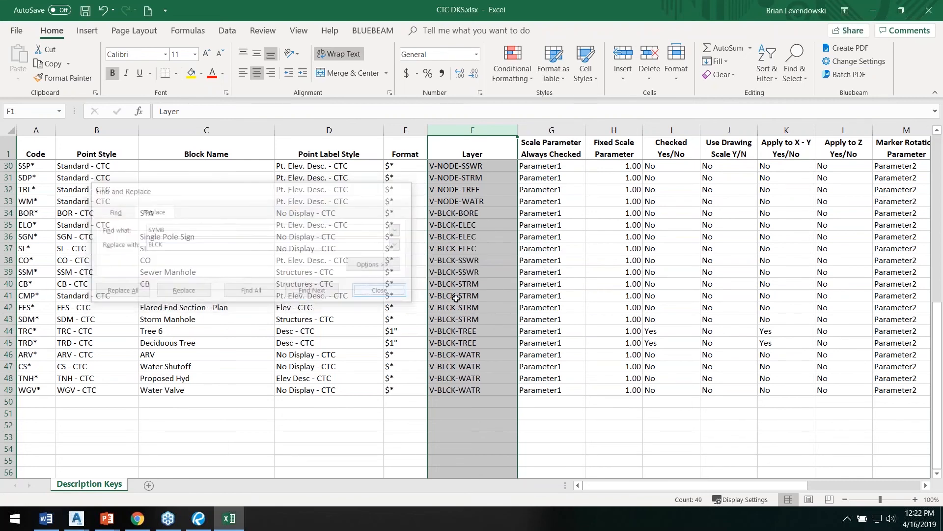
- Replace every NODE with PONT in the Layer column
scroll(479, 275, up, 10)
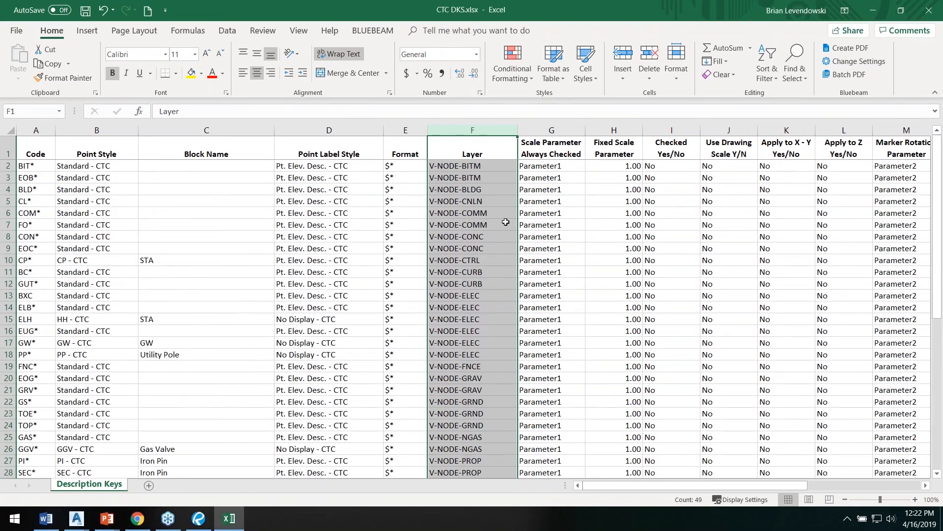
click(797, 75)
click(811, 108)
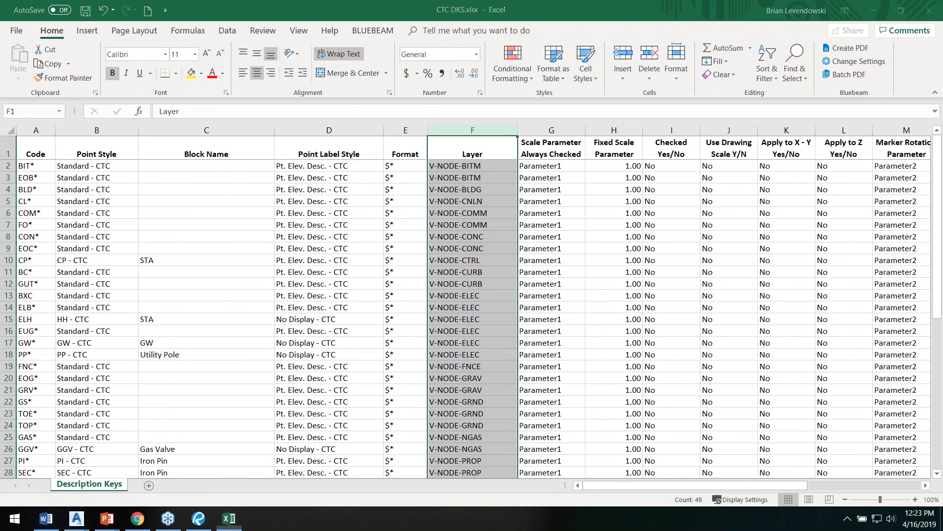
key(shift+Tab)
text(NOD)
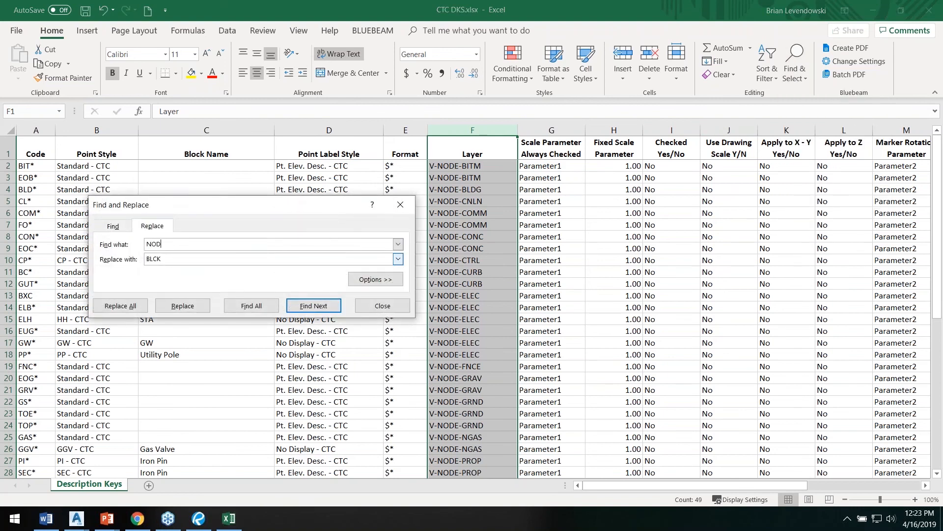
key(Tab)
text(P)
key(alt+a)
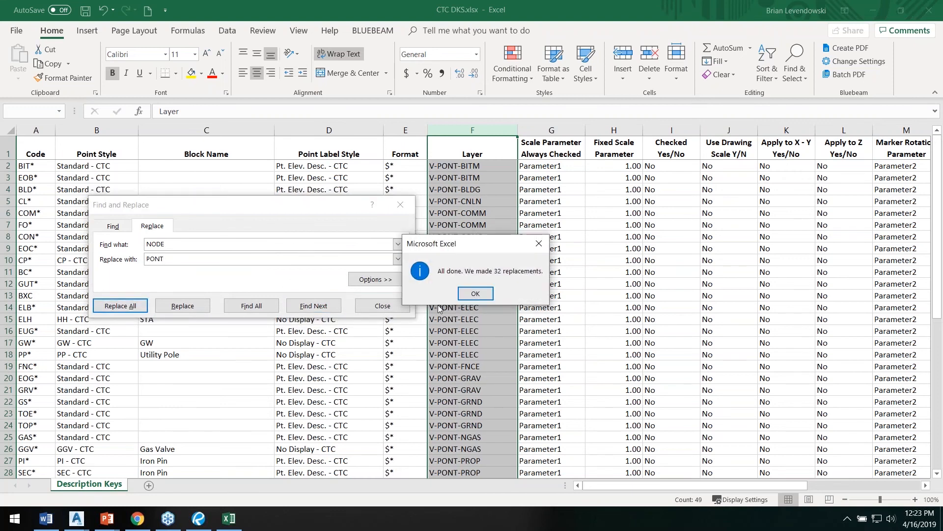
click(476, 293)
click(369, 306)
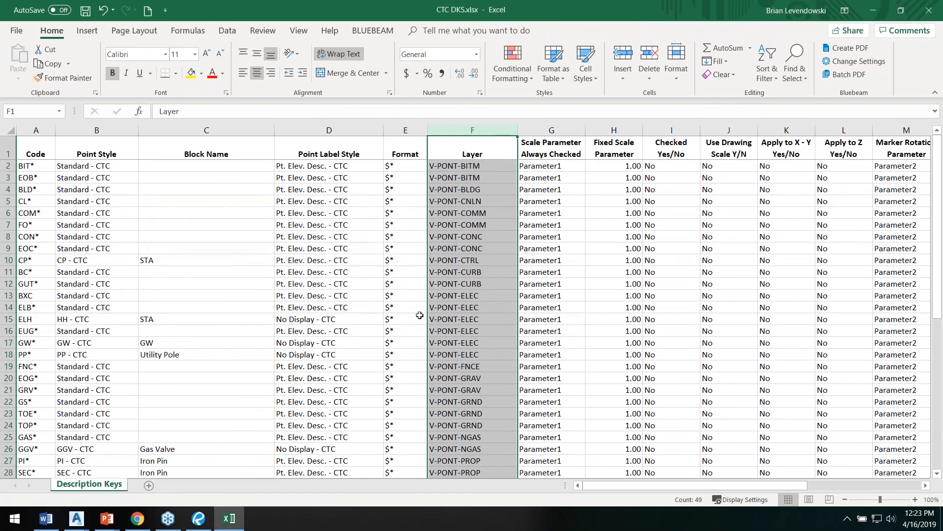
- Check the renamed PONT and BLCK layers through all code rows and save the workbook
click(462, 260)
scroll(467, 317, down, 2)
scroll(467, 320, down, 6)
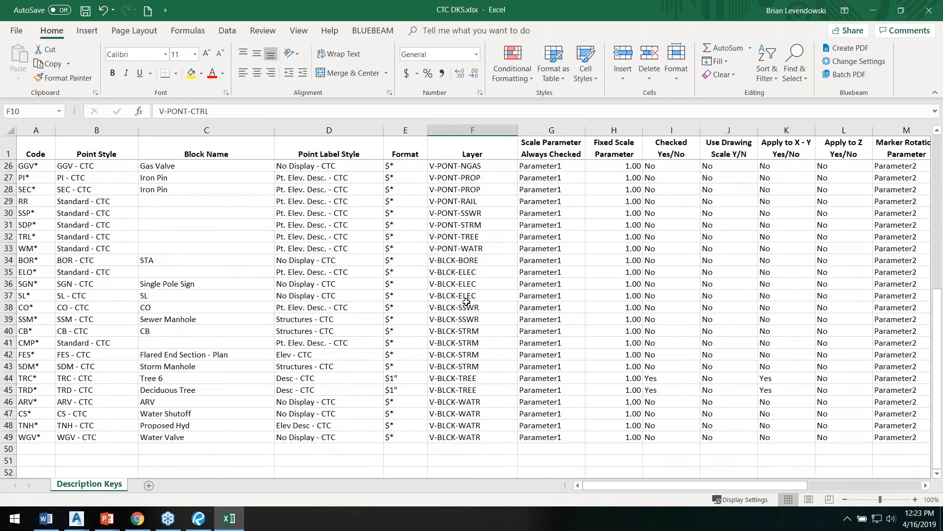
scroll(466, 300, up, 8)
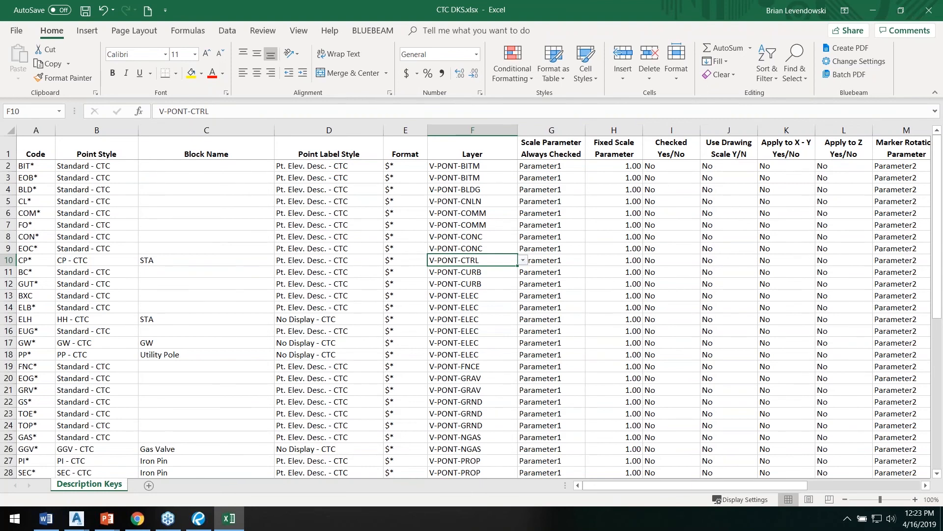
click(85, 10)
- Arrange the workbook side by side with Civil 3D and switch to Drawing7
drag(606, 14, 1, 206)
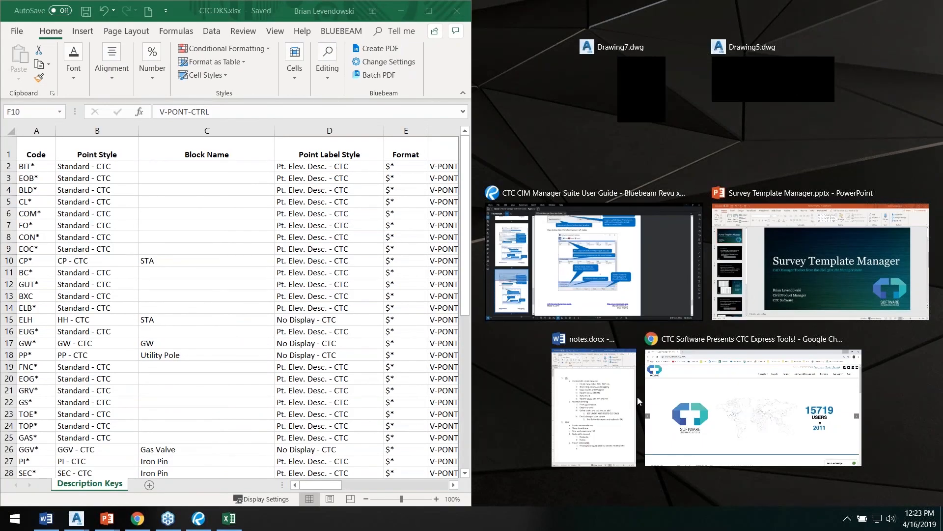
click(747, 98)
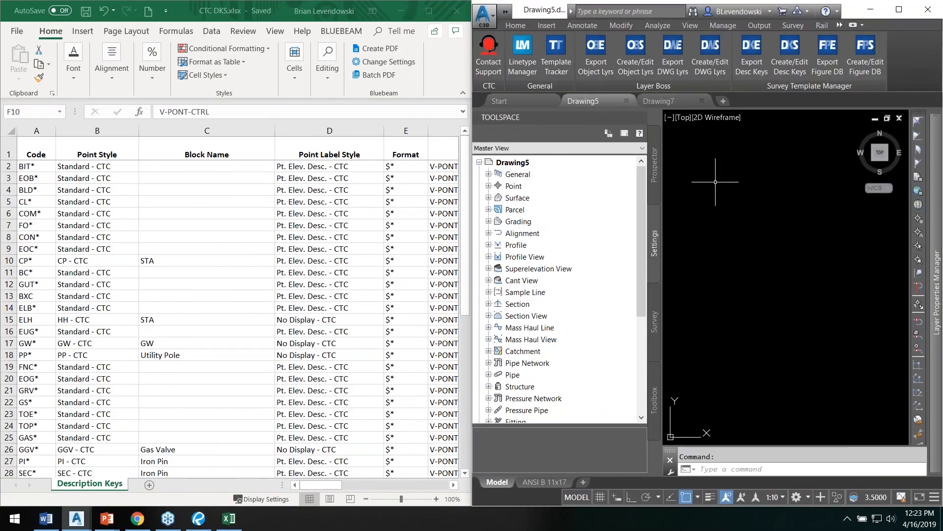
click(678, 101)
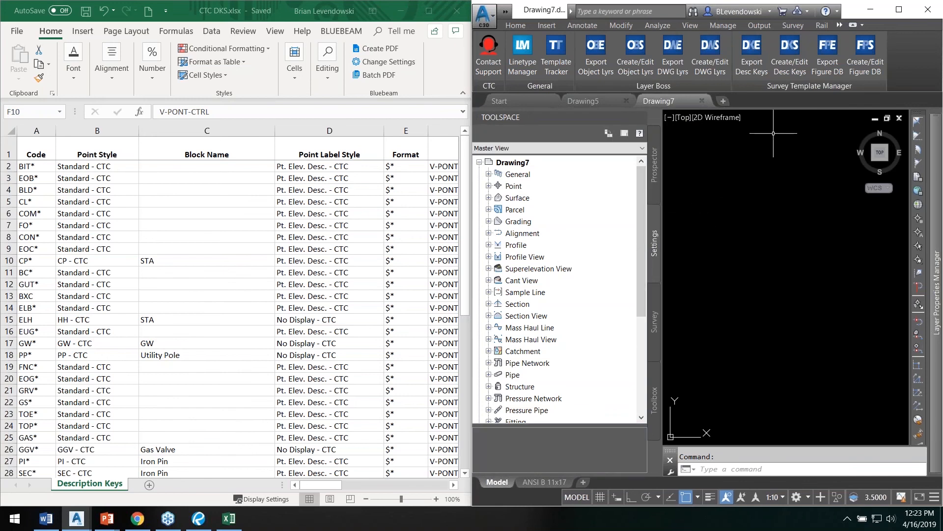
- Load CTC DKS.xlsx against the CTC description key set, syncing the set and creating new point and label styles
click(787, 74)
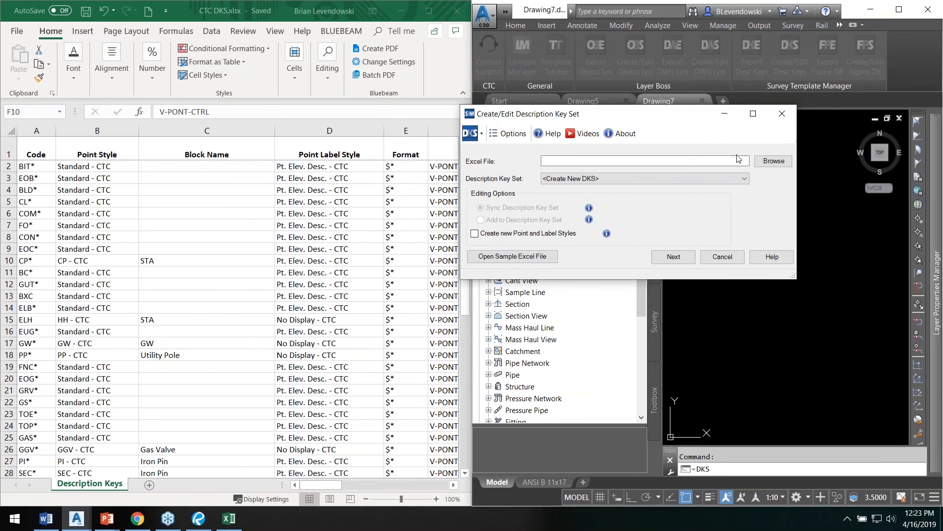
click(770, 162)
double_click(662, 224)
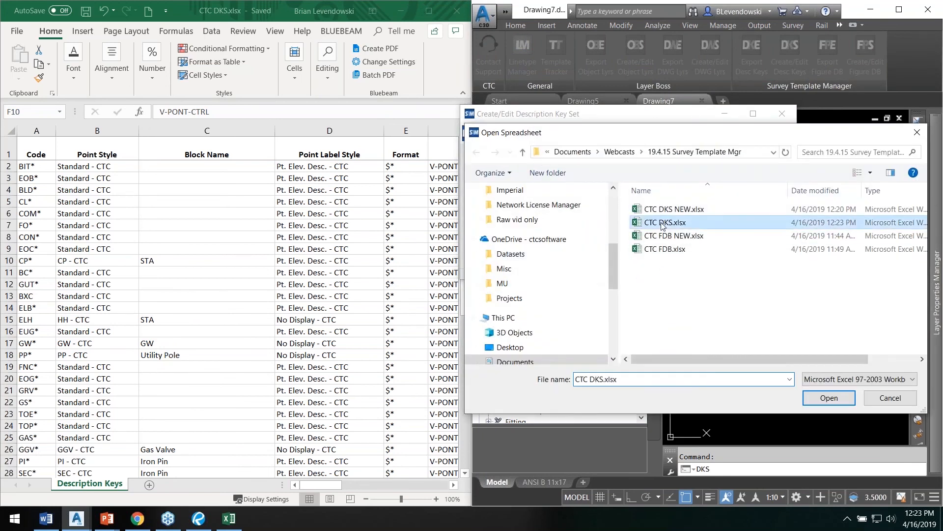
click(594, 178)
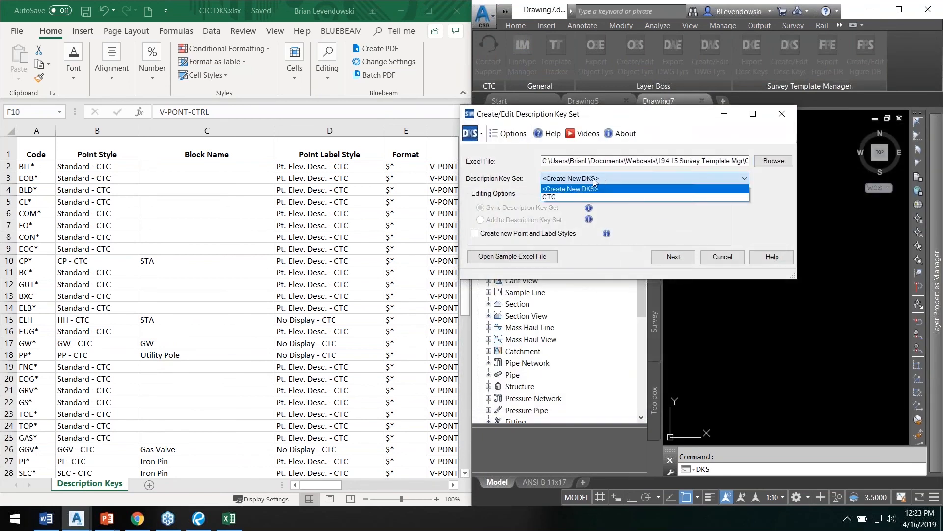
click(559, 197)
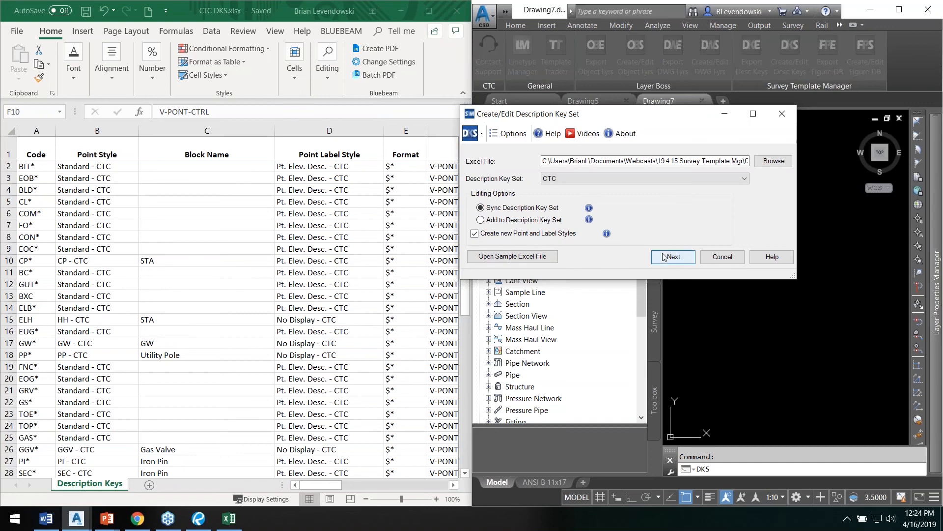
click(669, 258)
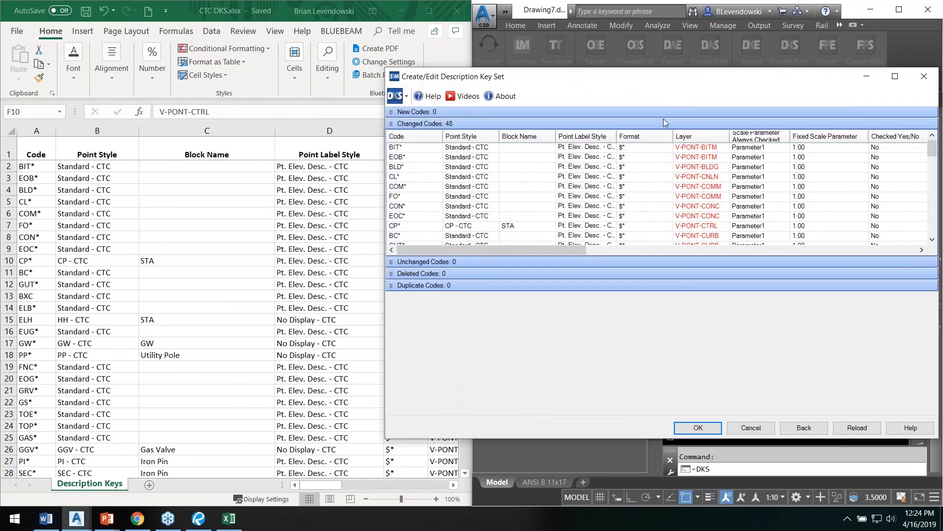
- Review the changed codes' layer names and apply the sync to the CTC key set
drag(667, 81, 555, 59)
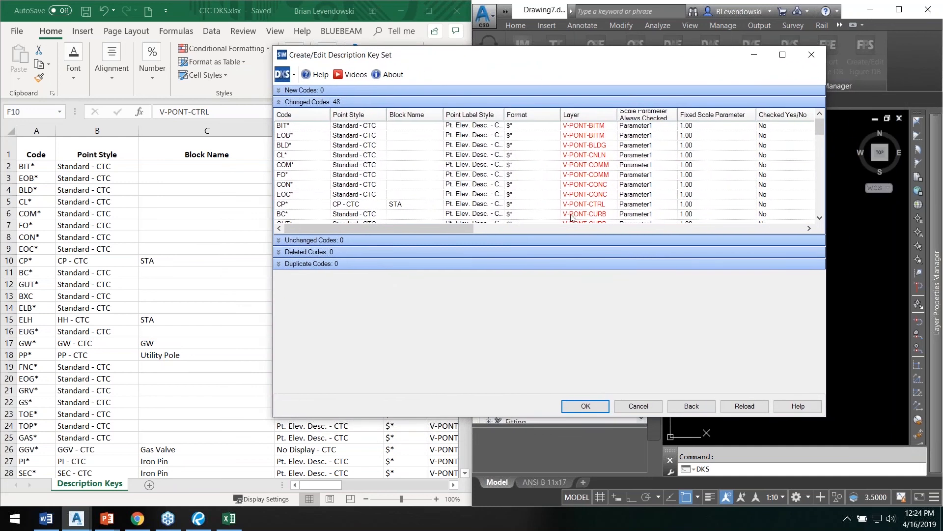
scroll(598, 178, down, 12)
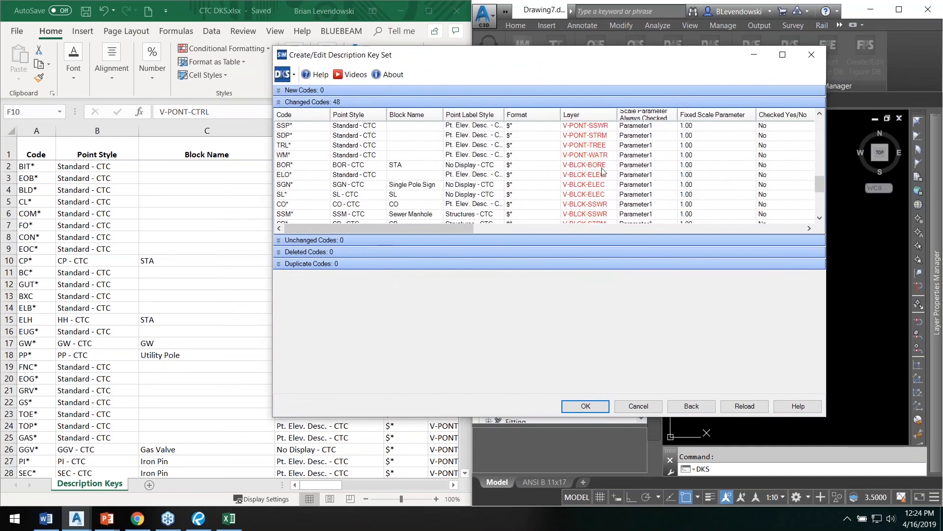
scroll(603, 174, up, 12)
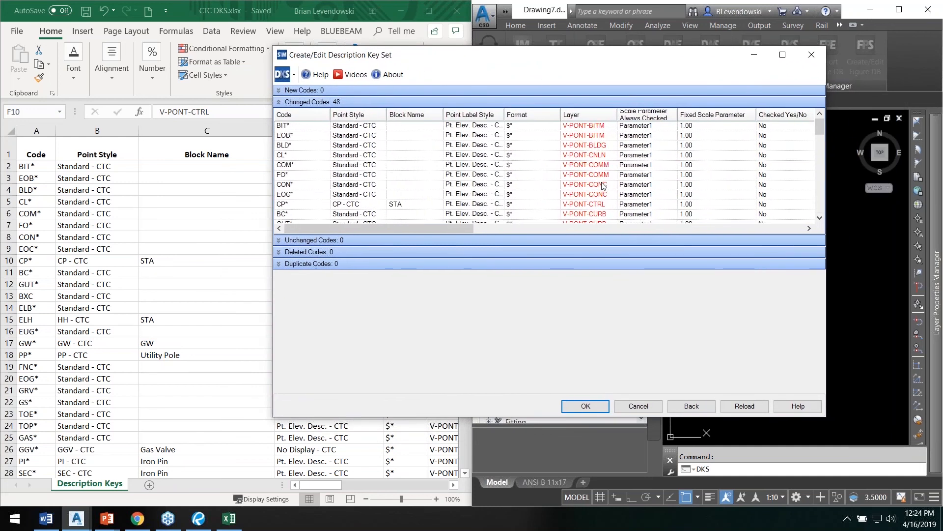
click(596, 405)
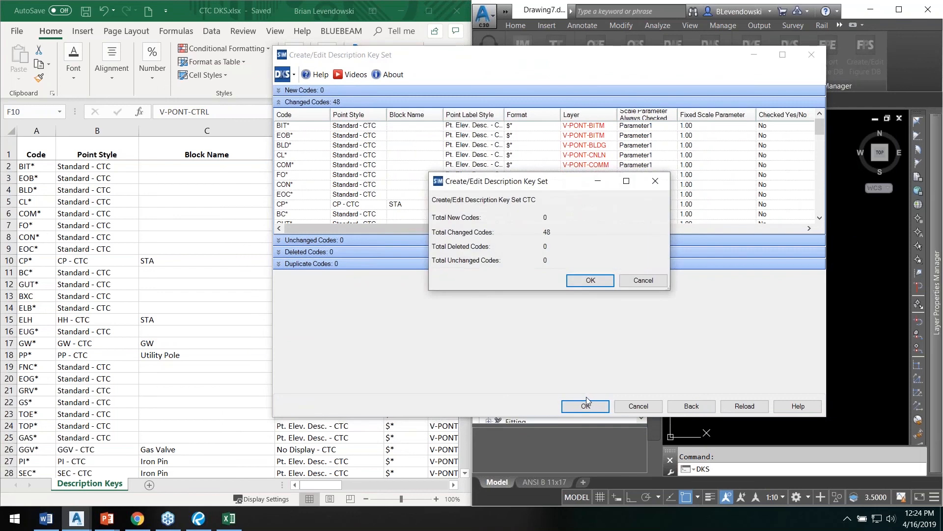
click(591, 281)
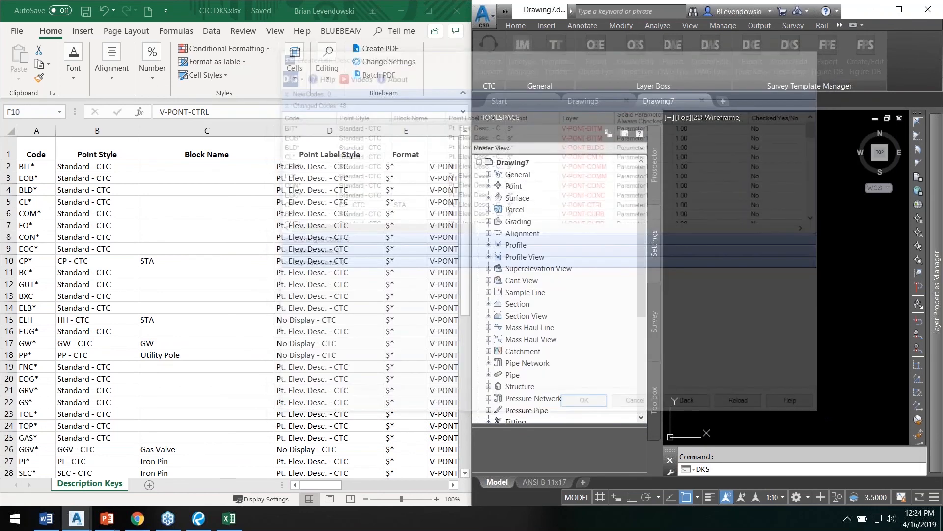
- Open the CTC description key set's keys for editing from Drawing7's Point settings
double_click(514, 189)
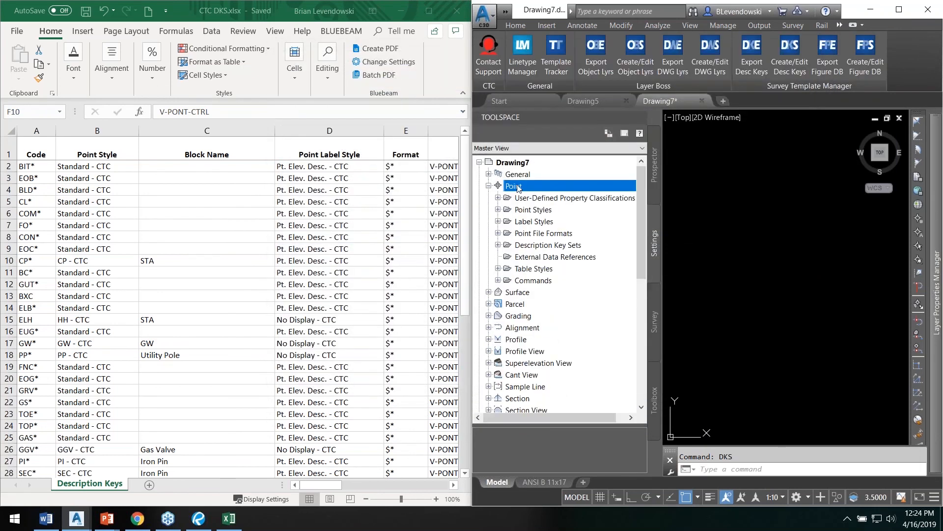
double_click(533, 211)
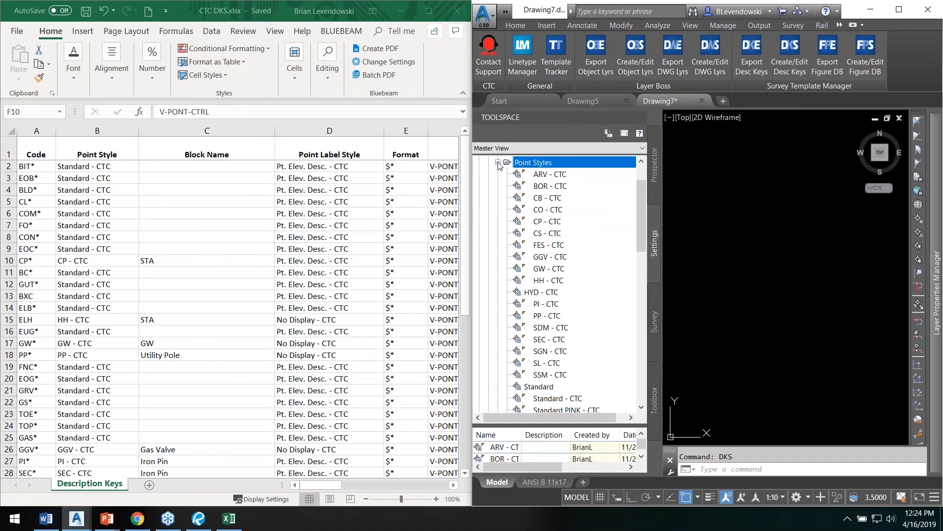
click(498, 163)
double_click(536, 199)
click(535, 209)
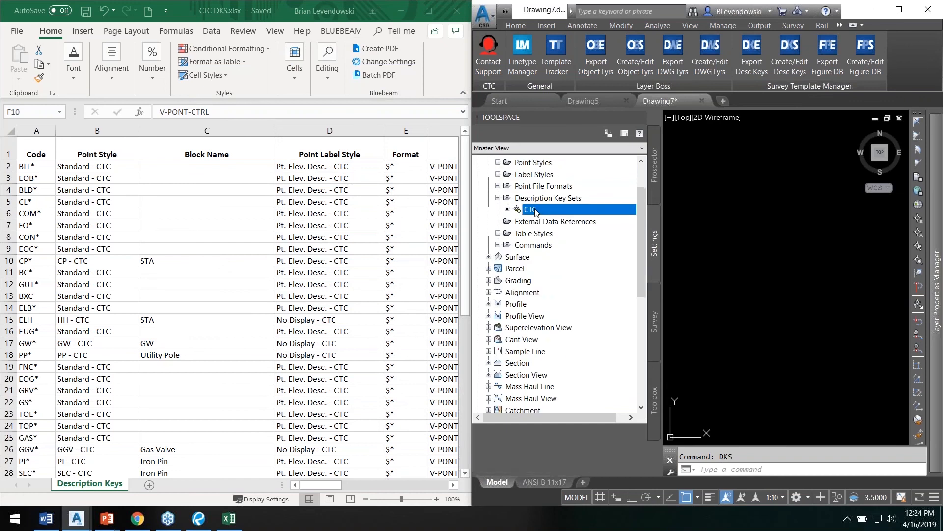
right_click(536, 210)
click(555, 229)
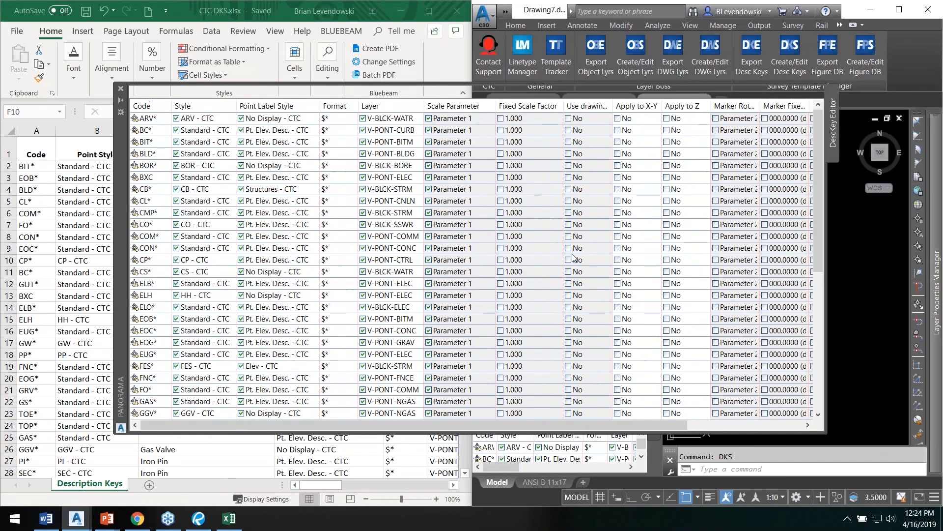
- Sort the CTC keys by layer, check the V-BLCK and V-PONT names and close the key editor
click(396, 107)
scroll(392, 317, up, 8)
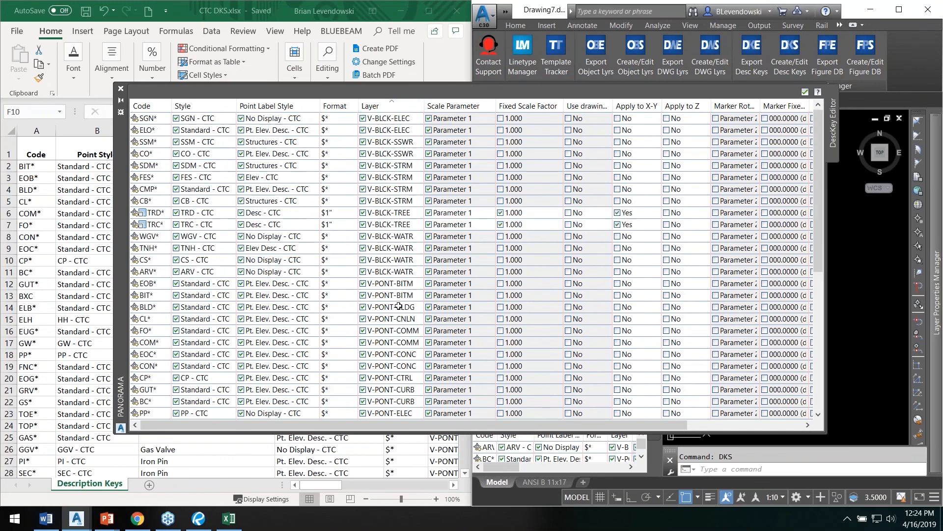
click(805, 92)
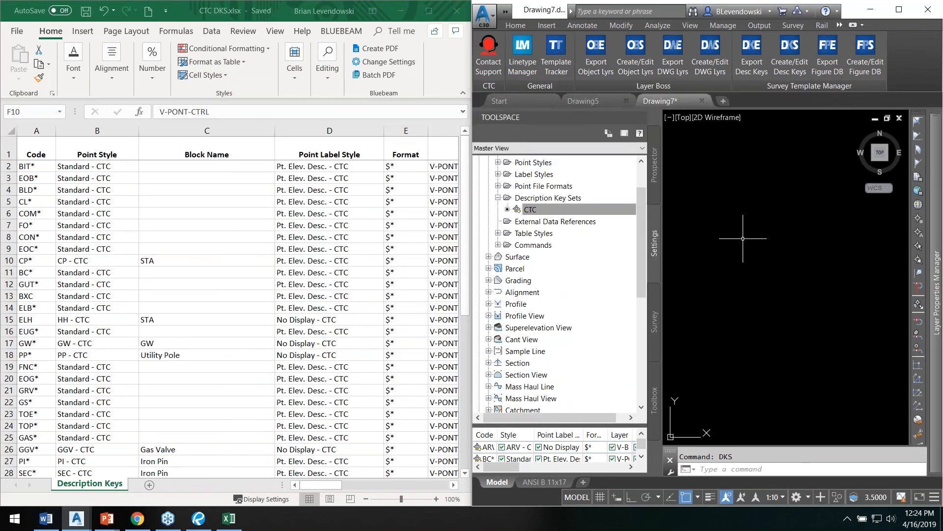
- Examine the new V-BLCK and V-PONT layers in the drawing's layer list
text(la)
key(Return)
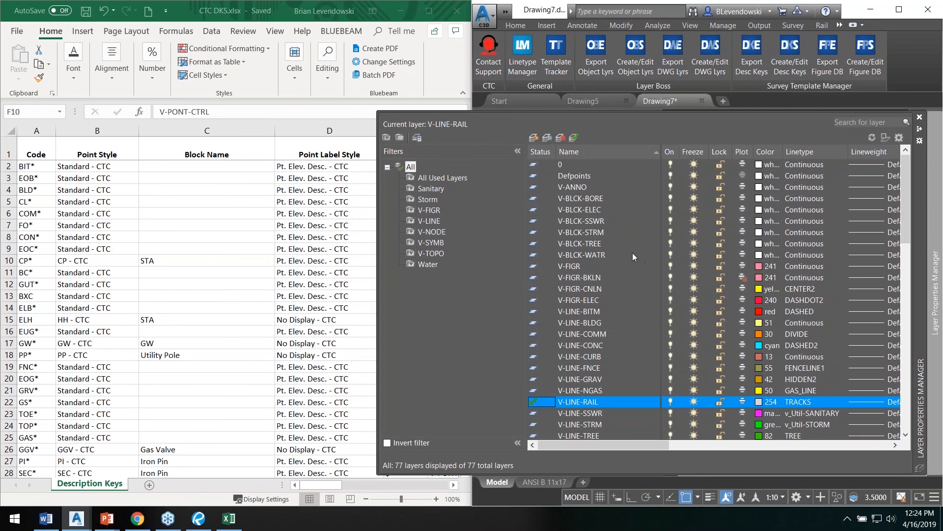
click(590, 198)
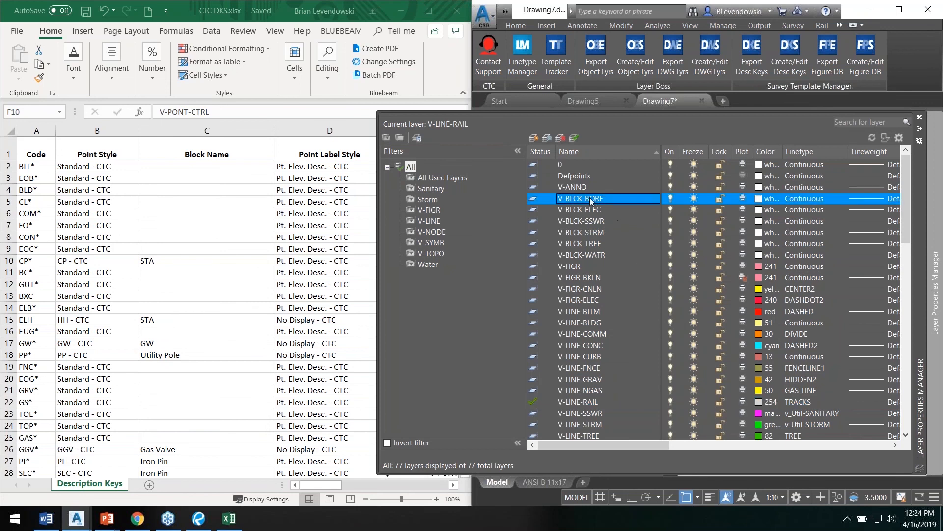
shift+click(583, 255)
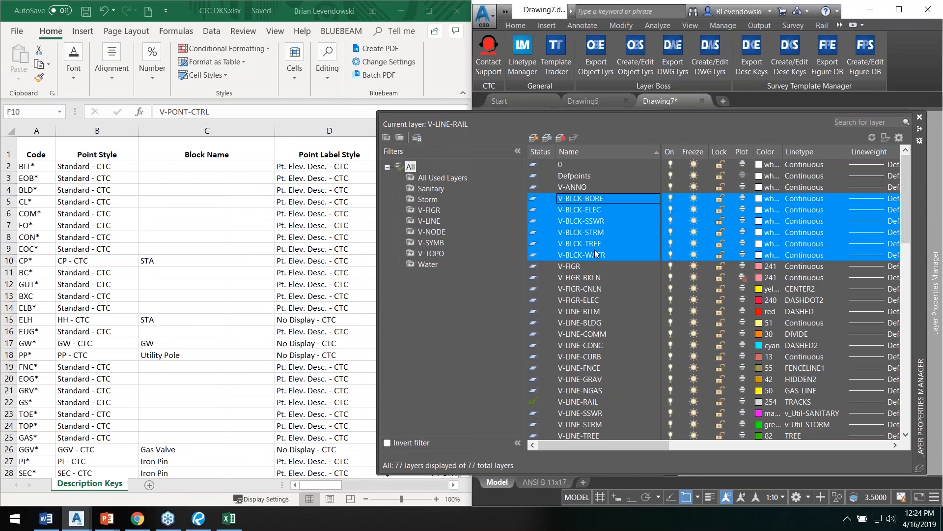
scroll(594, 266, down, 2)
scroll(594, 267, down, 15)
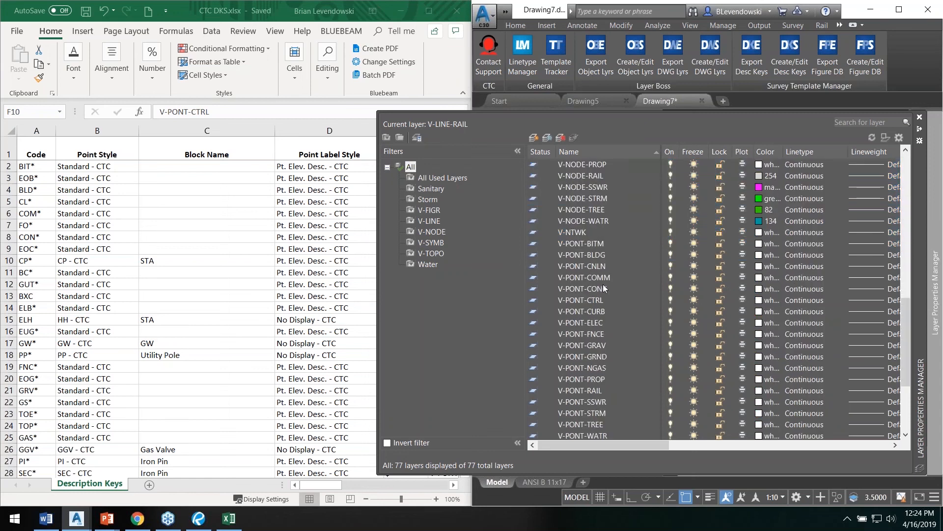
scroll(601, 267, up, 4)
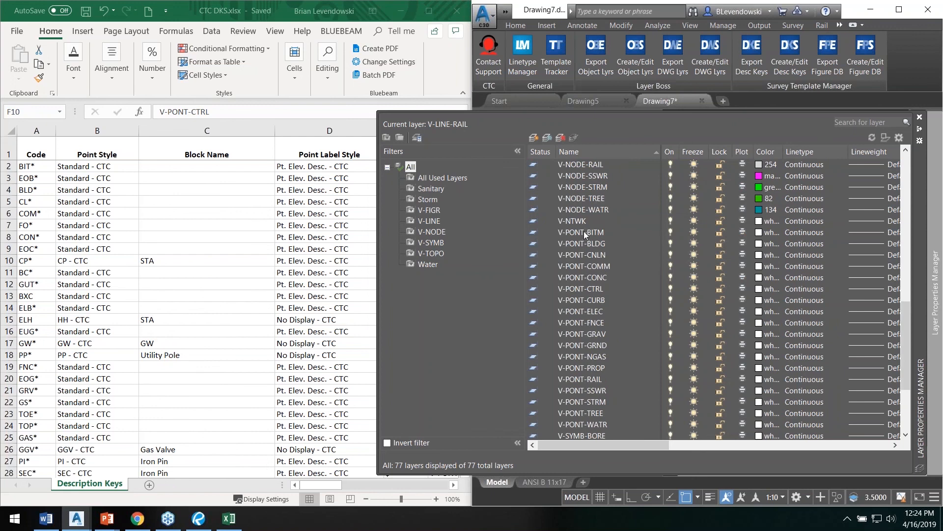
scroll(592, 249, down, 4)
- Delete the old layers V-SYMB-BORE through V-SYMB-WATR from the drawing and close the layer manager
click(579, 302)
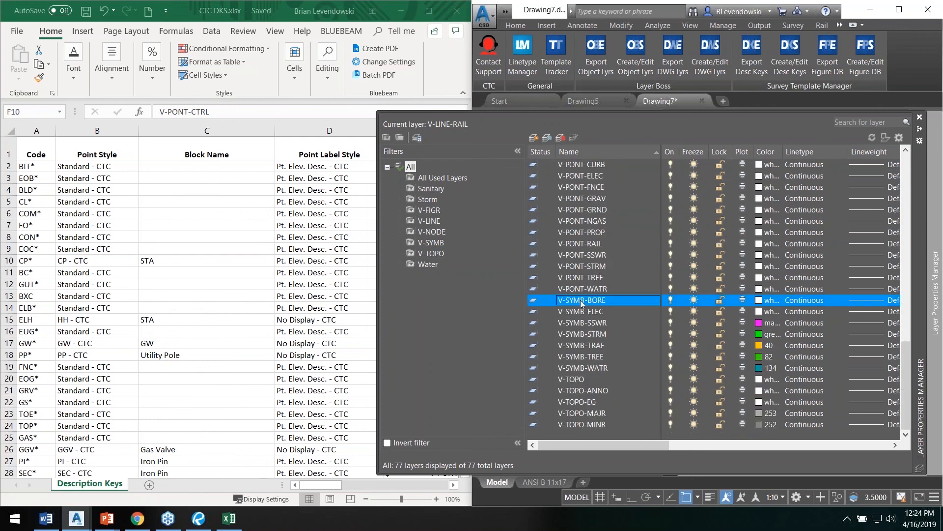
shift+click(578, 369)
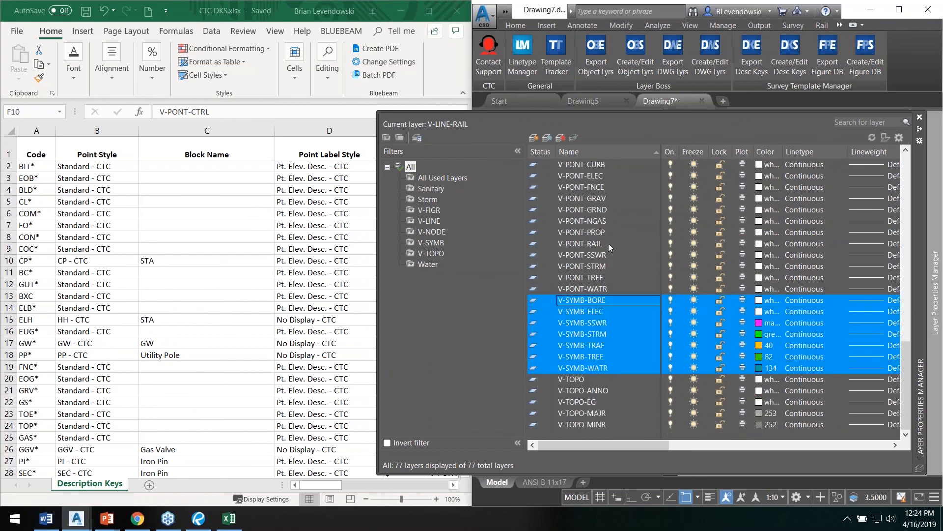
click(561, 139)
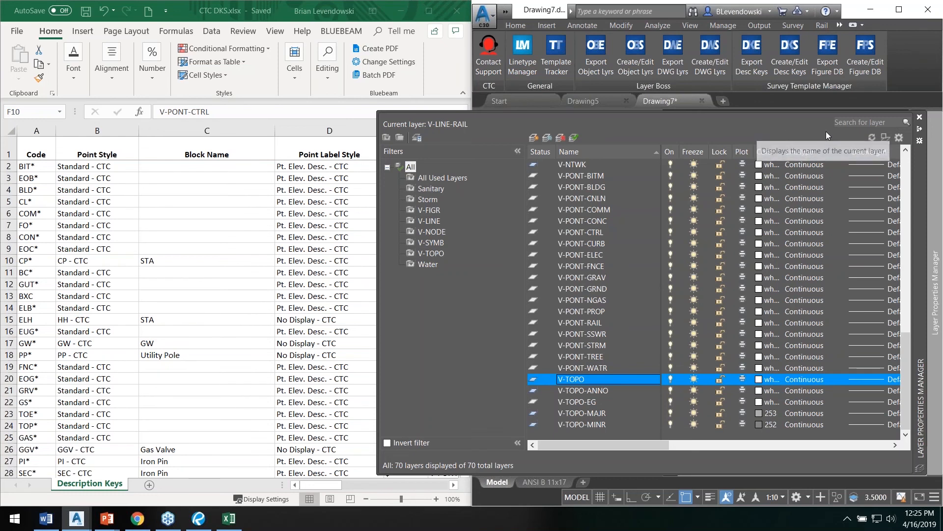
click(919, 117)
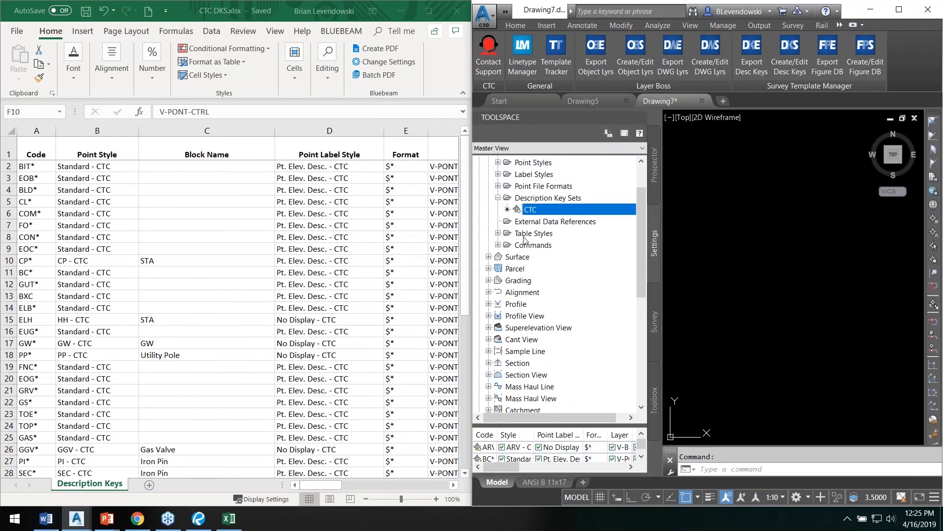
- In the Excel workbook, change the code FO* in cell A7 to FOP* and save the workbook
click(38, 269)
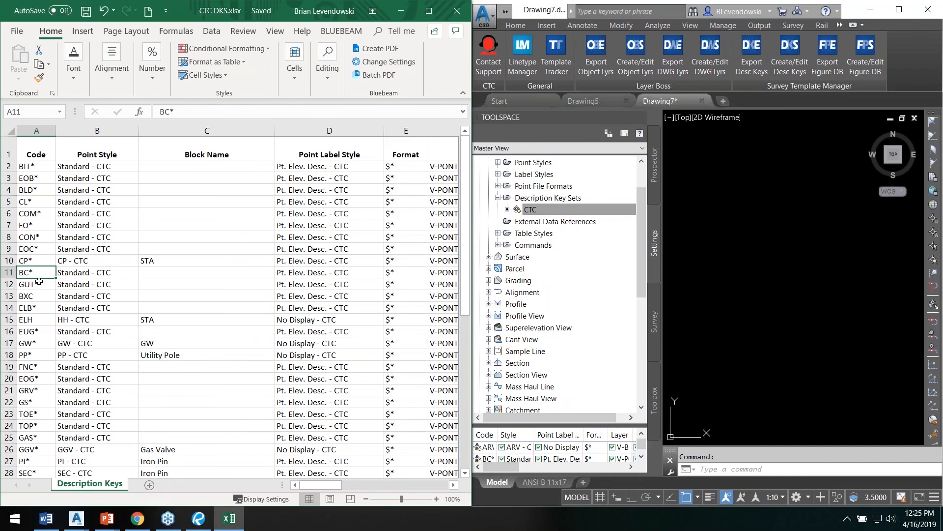
click(39, 226)
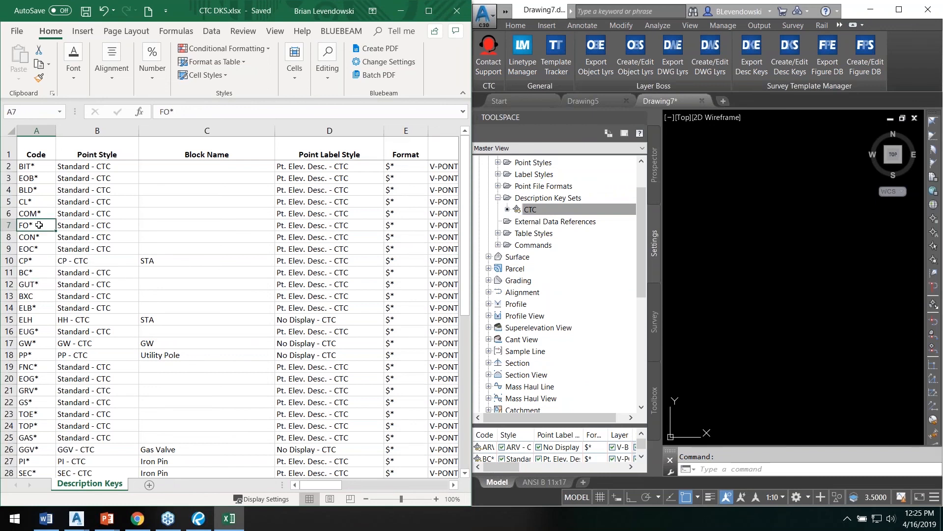
click(38, 235)
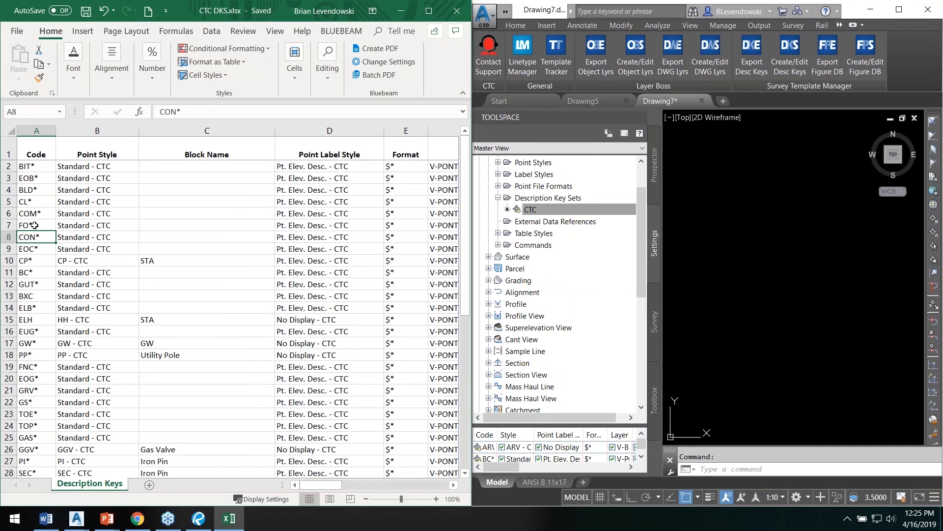
click(36, 227)
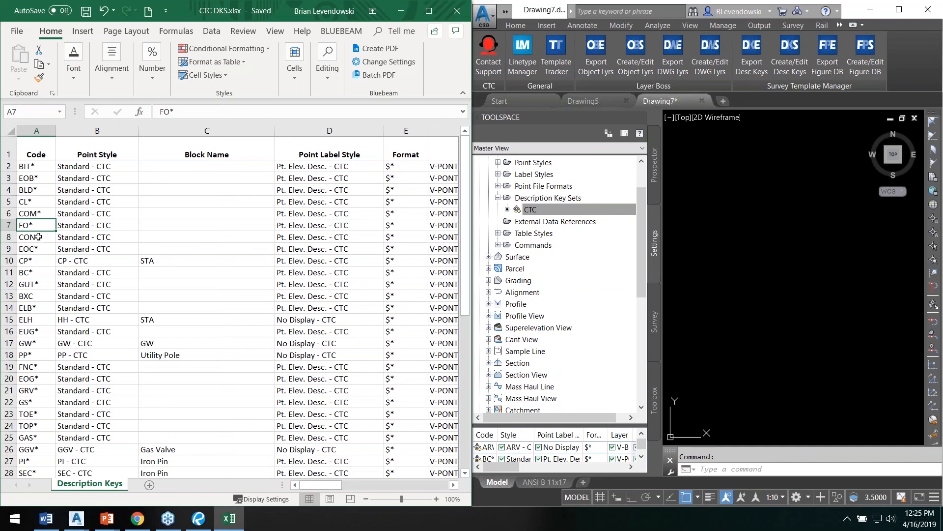
double_click(31, 224)
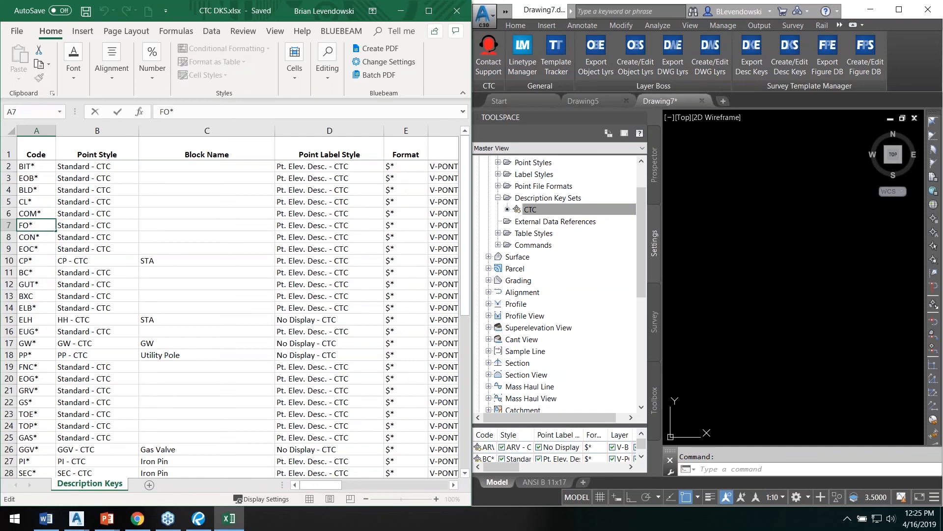
text(P)
key(Return)
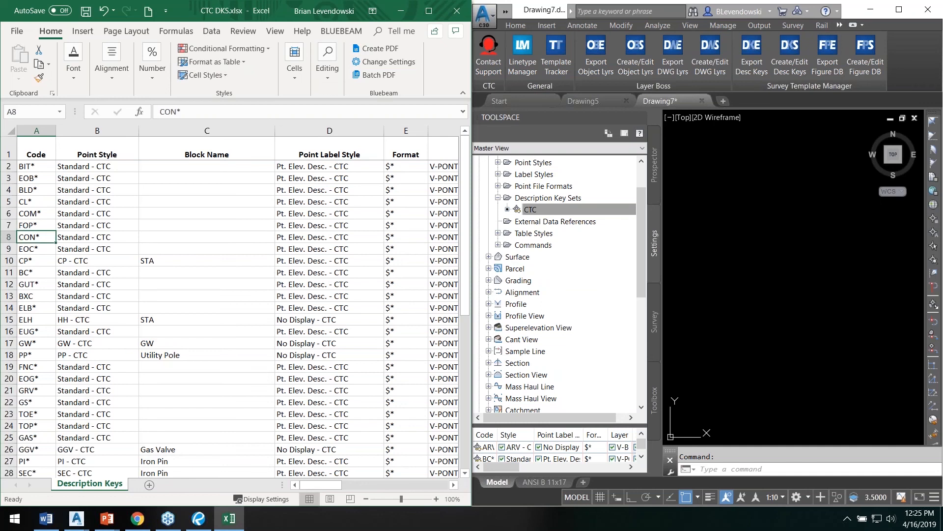
click(37, 225)
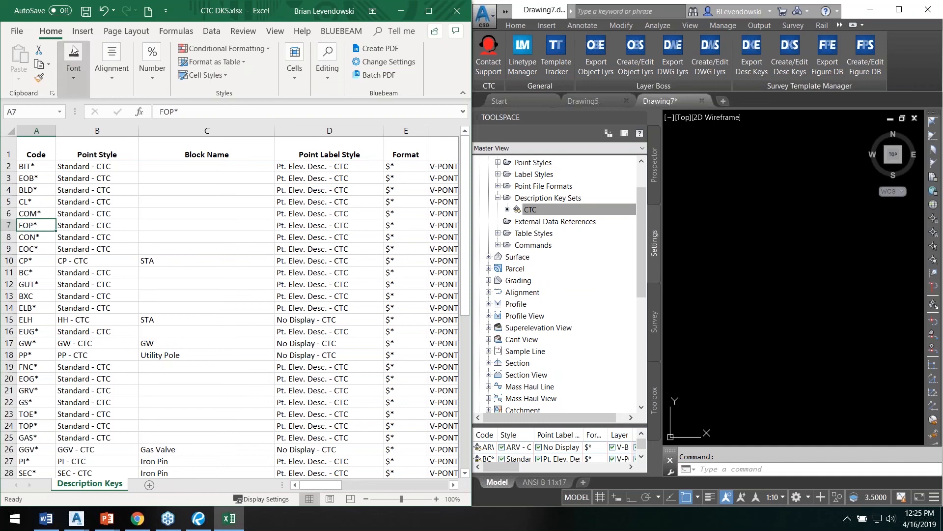
click(86, 11)
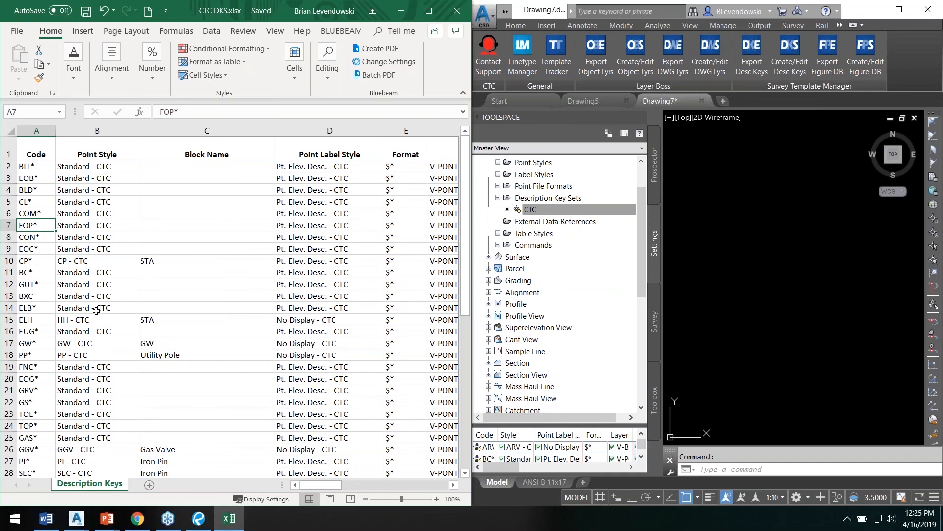
- Delete the entire EUG* code row, row 16, from the Description Keys sheet
click(9, 331)
right_click(11, 333)
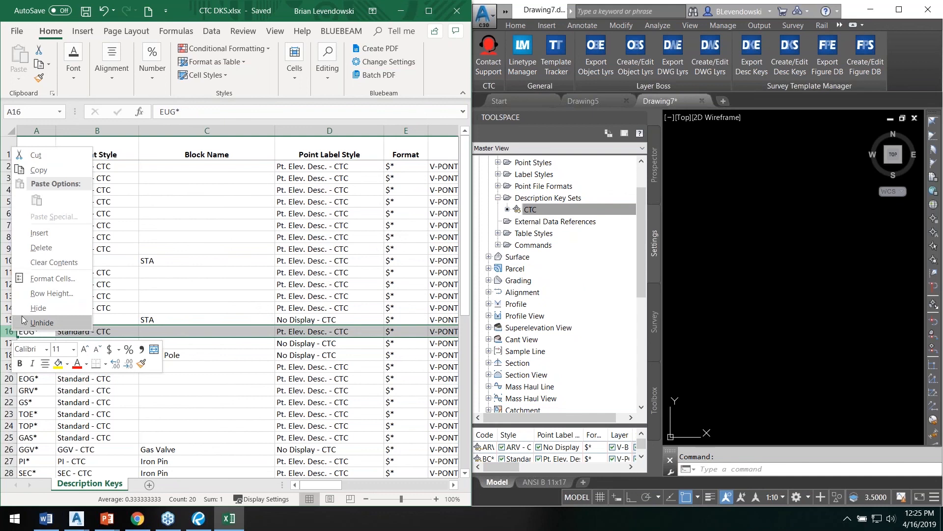
click(41, 247)
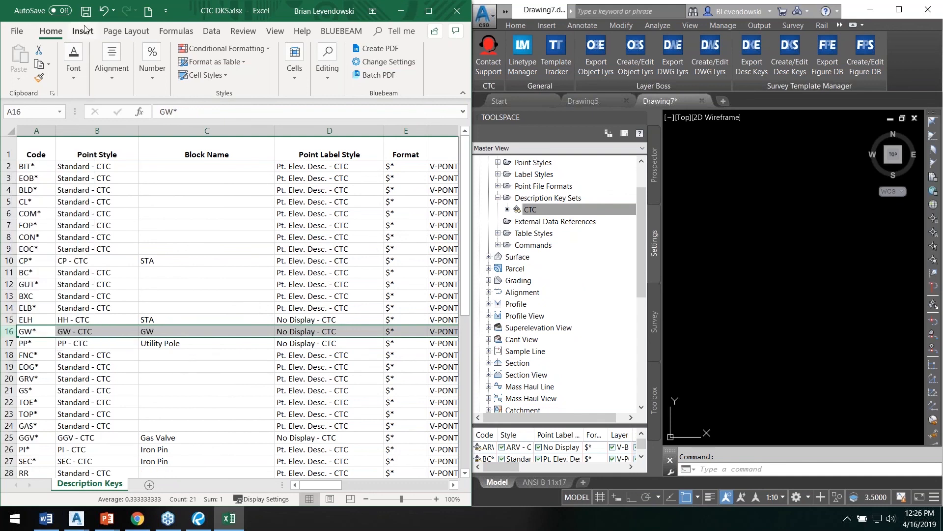
- Save the workbook, switch to Civil 3D and load the code changes for syncing the CTC description key set with new point and label styles created
click(85, 11)
click(746, 255)
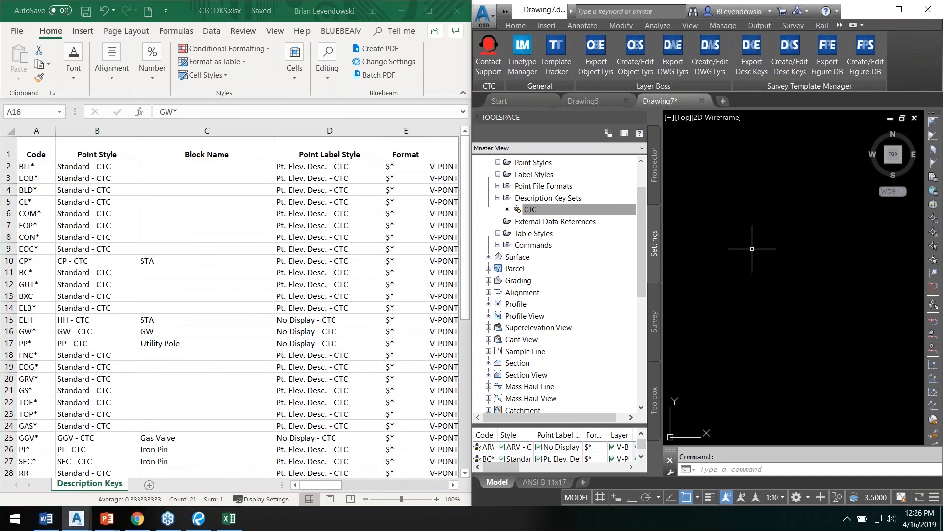
click(790, 58)
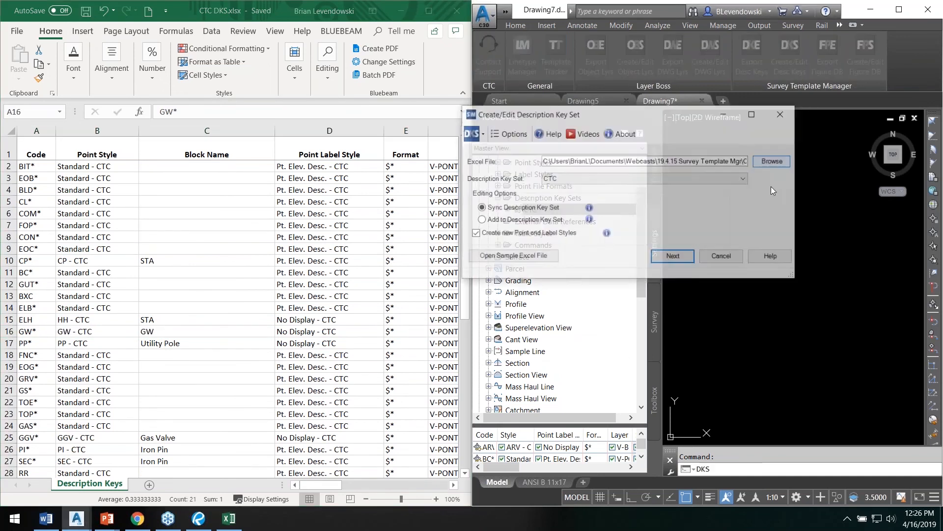
click(679, 256)
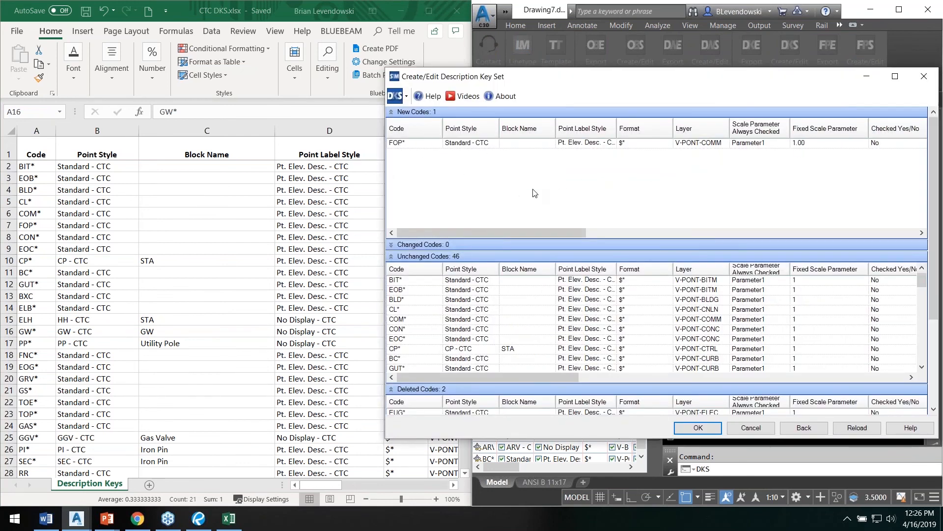
- Review the deleted codes EUG* and FO* in the change preview and apply the sync to the CTC description key set
scroll(504, 226, down, 3)
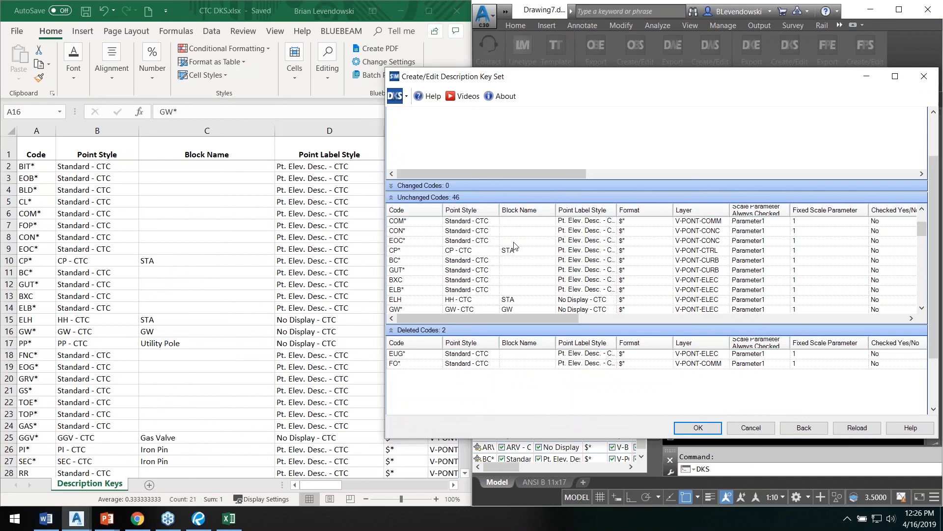
click(416, 355)
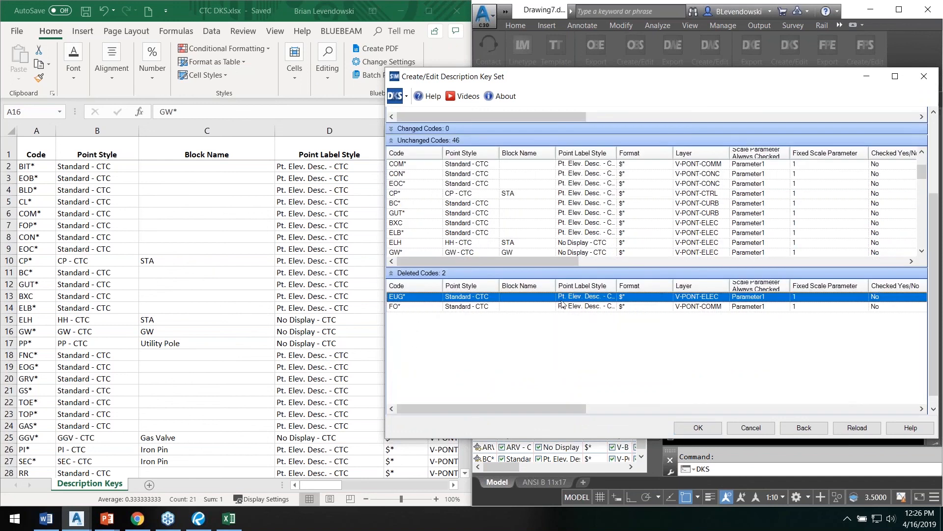
click(409, 309)
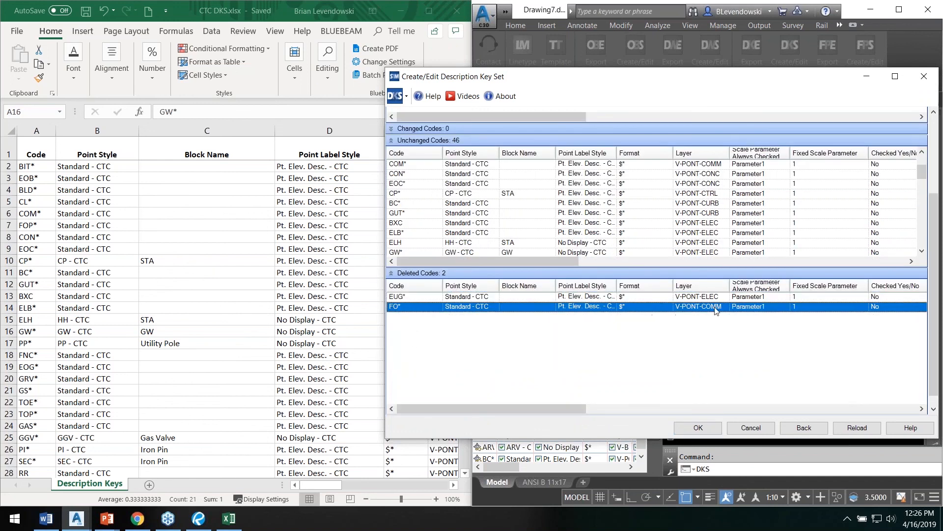
scroll(536, 321, up, 1)
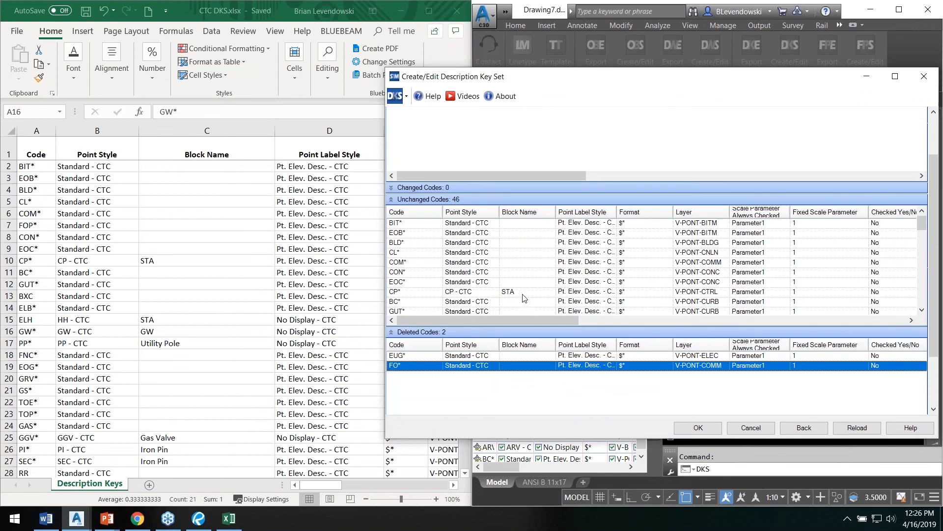
click(704, 428)
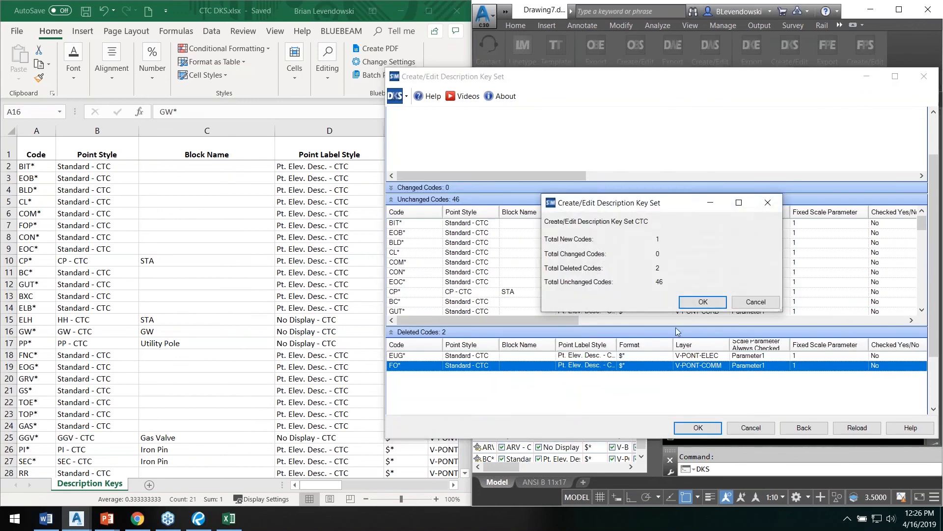
click(716, 302)
- Check the keys of the CTC description key set for the FOP* code, and close the key editor and the Excel workbook
right_click(534, 211)
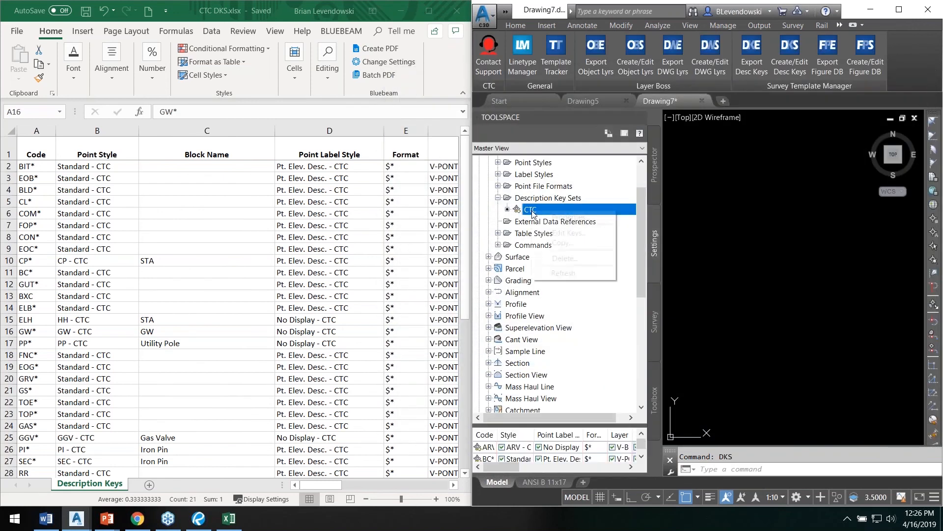
click(555, 233)
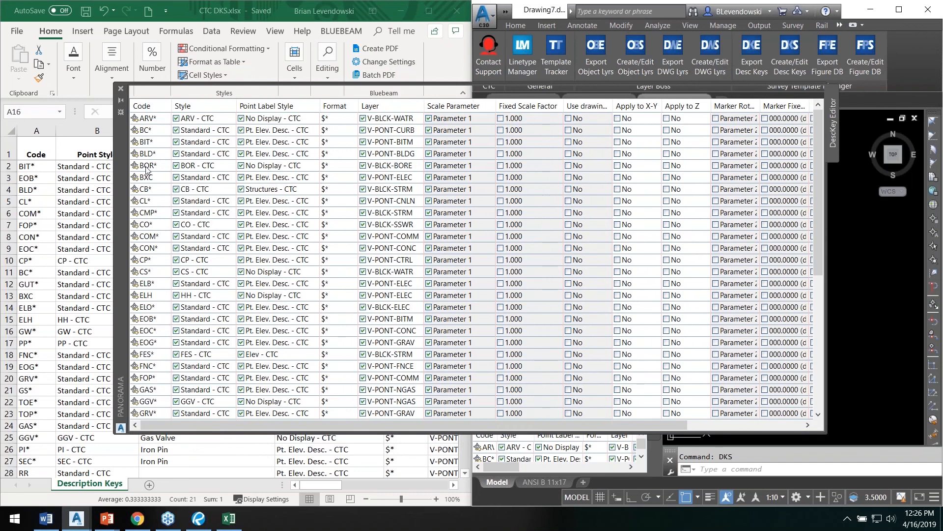
scroll(170, 285, down, 4)
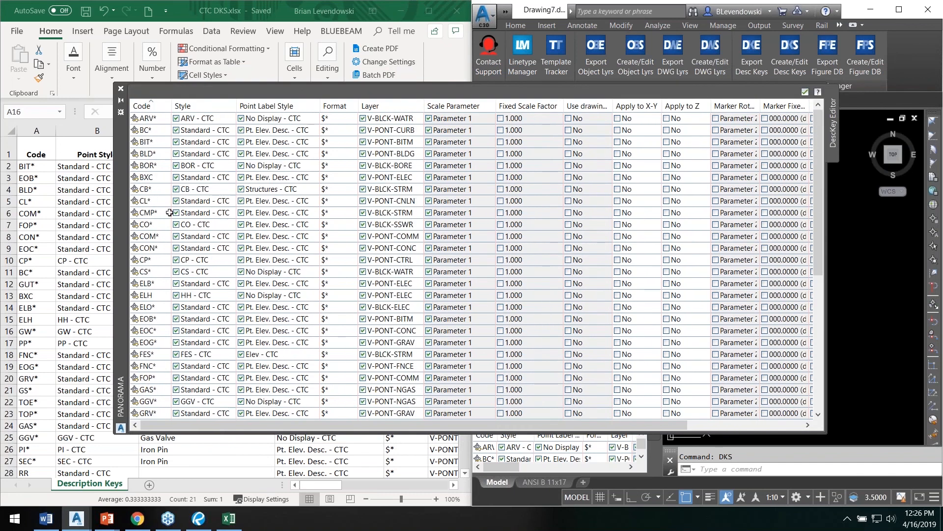
scroll(180, 338, down, 1)
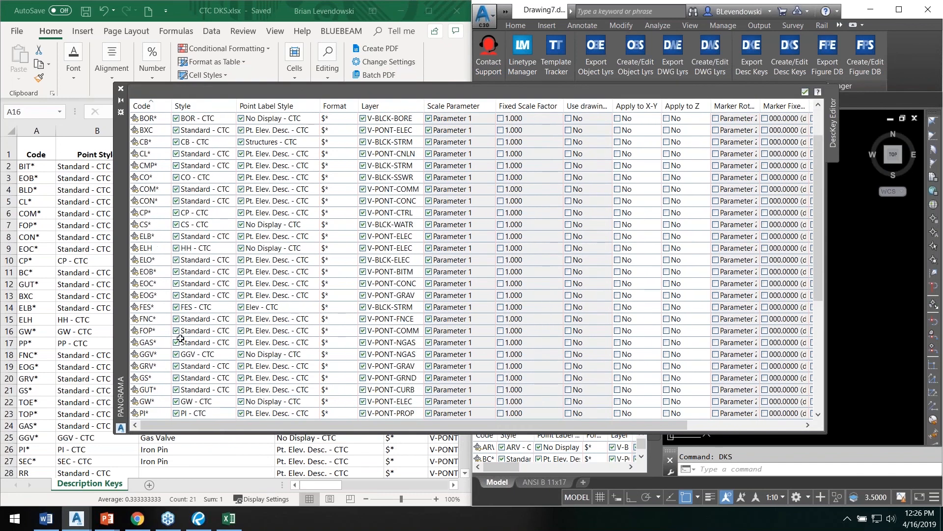
click(156, 331)
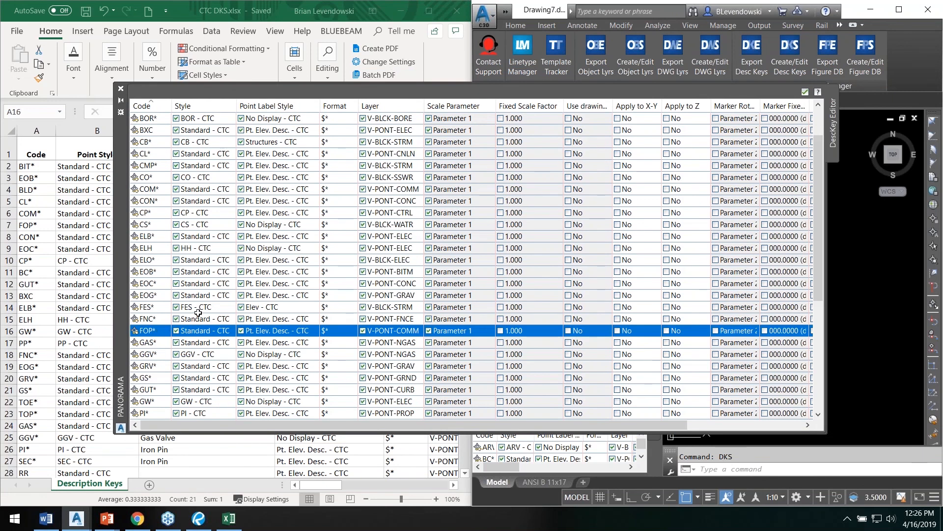
click(805, 92)
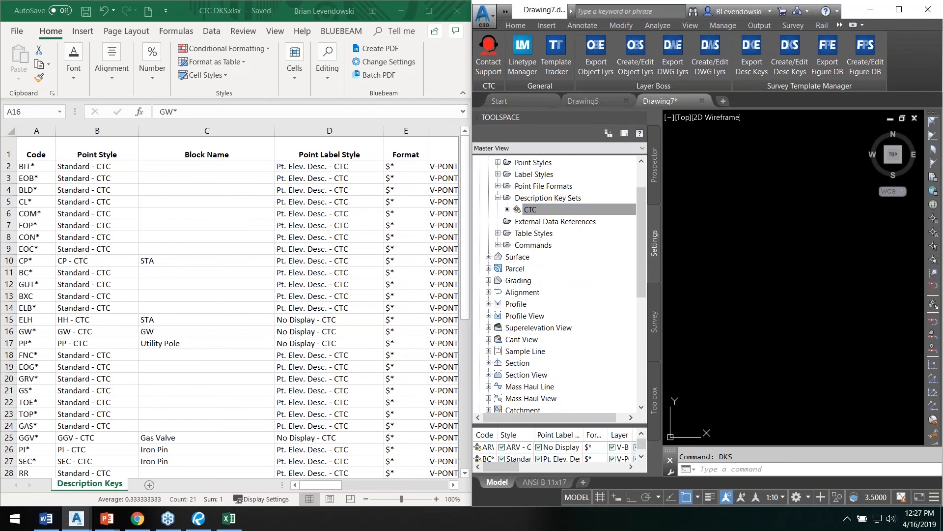
click(457, 10)
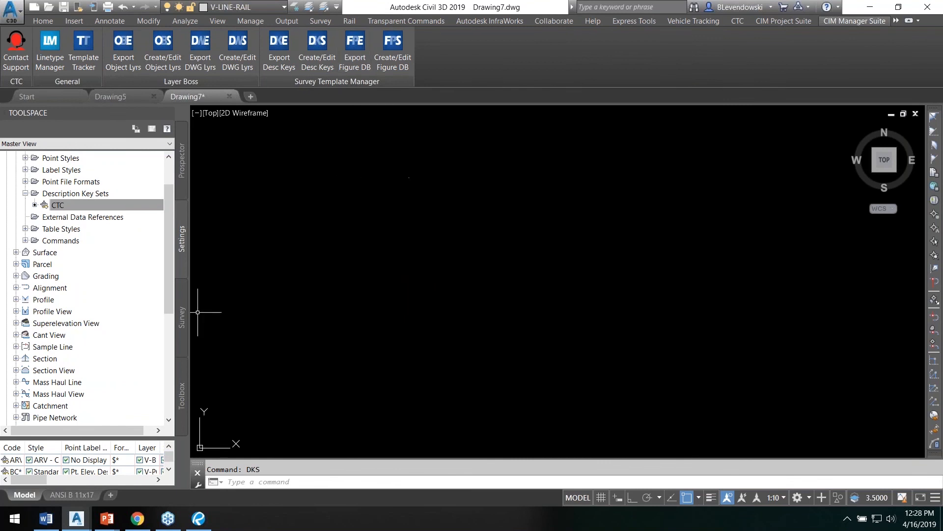
- Examine the figure prefixes in the CTC figure prefix database and close its manager without changes
click(180, 319)
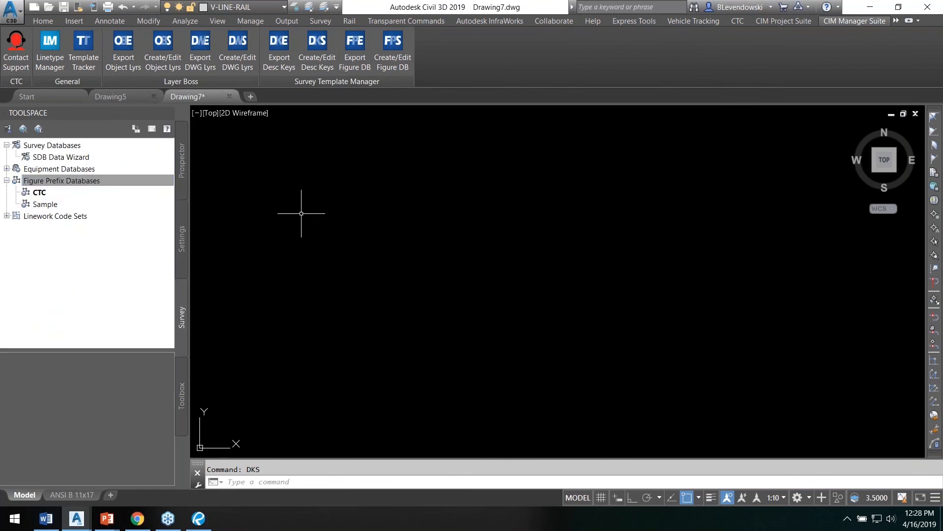
right_click(37, 192)
click(98, 195)
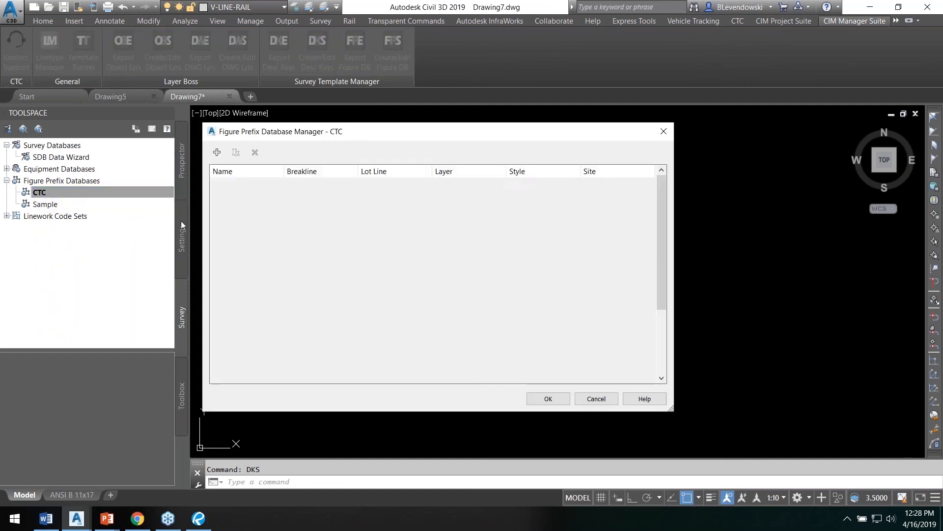
drag(434, 138, 457, 103)
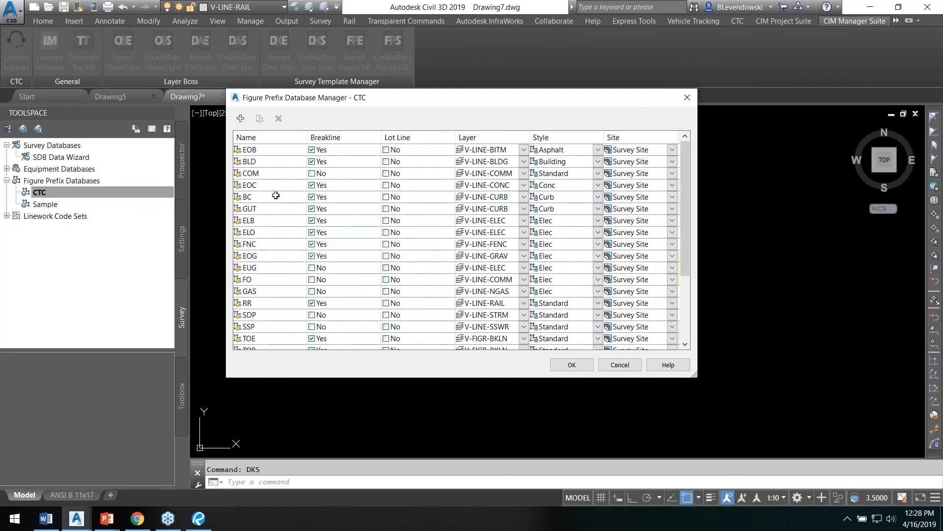
scroll(280, 216, down, 3)
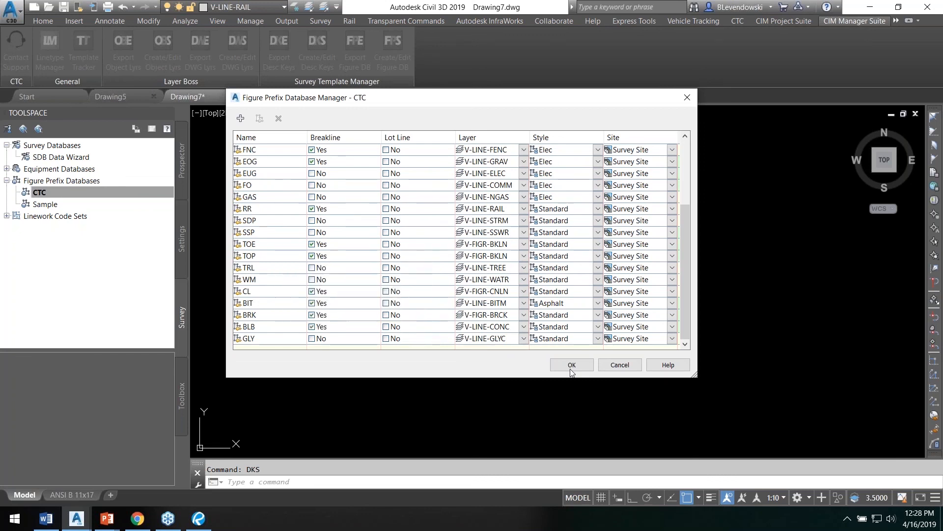
click(627, 364)
- Check the figure prefix database path in the survey user settings and leave the settings without changes
click(8, 129)
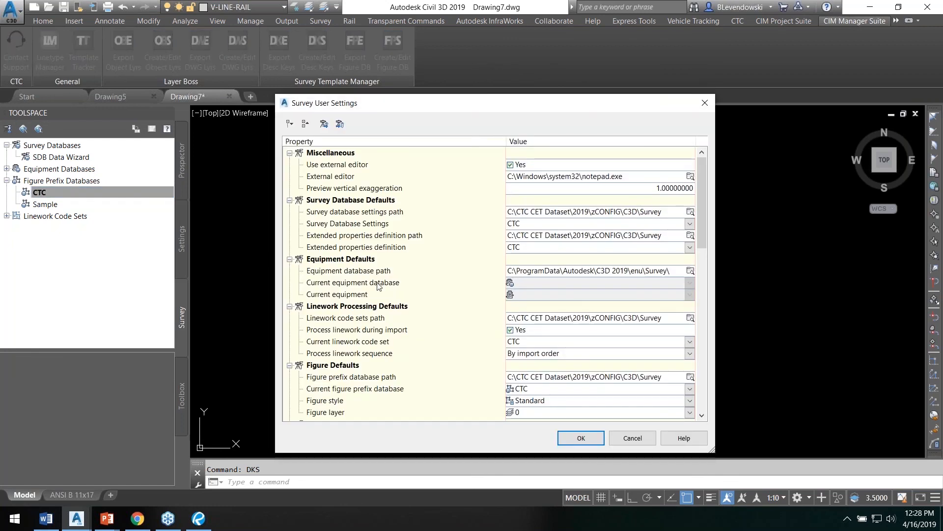
scroll(394, 291, down, 2)
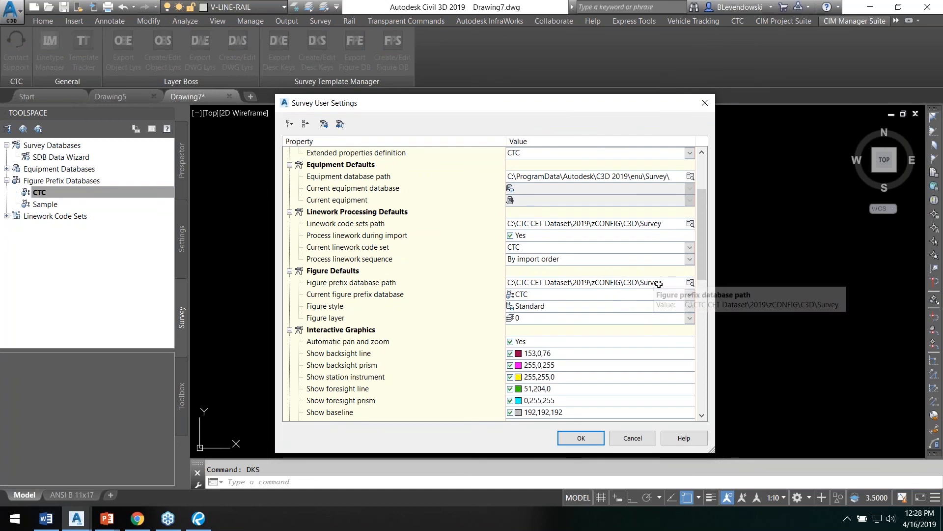
click(632, 439)
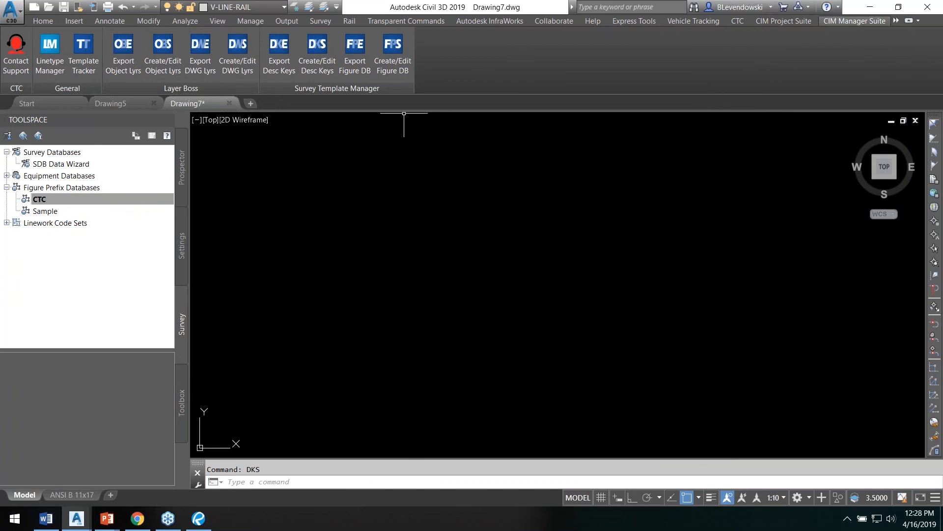
- Create a sample Excel file for a new figure prefix database, overwriting CTC FDB NEW.xlsx, and open it
click(396, 59)
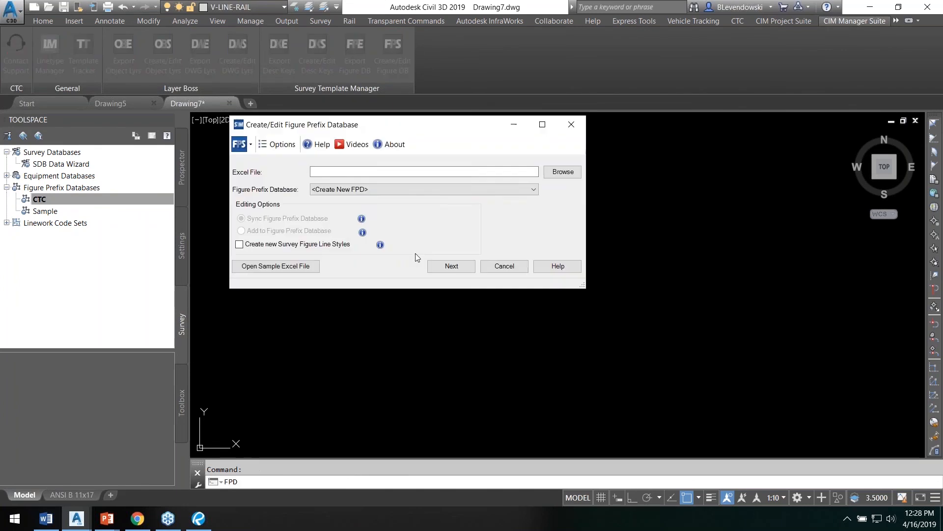
drag(398, 128, 438, 152)
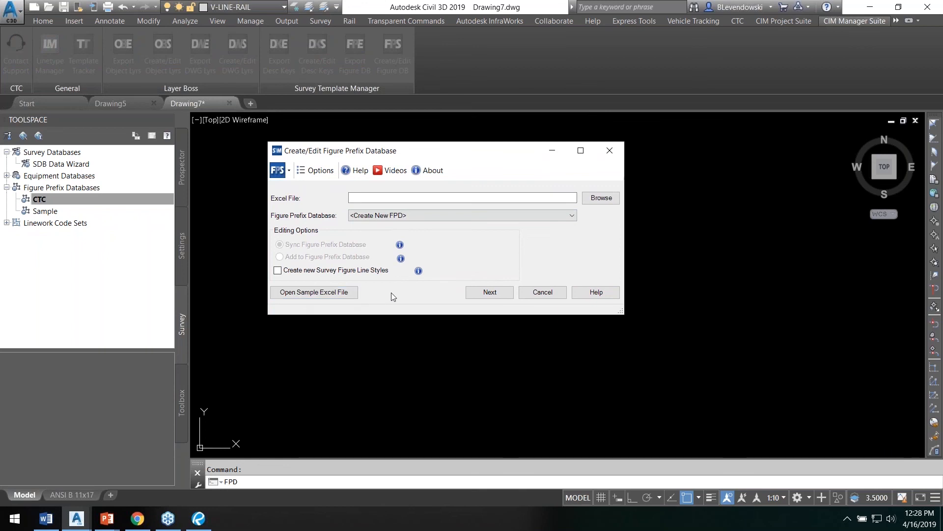
click(295, 292)
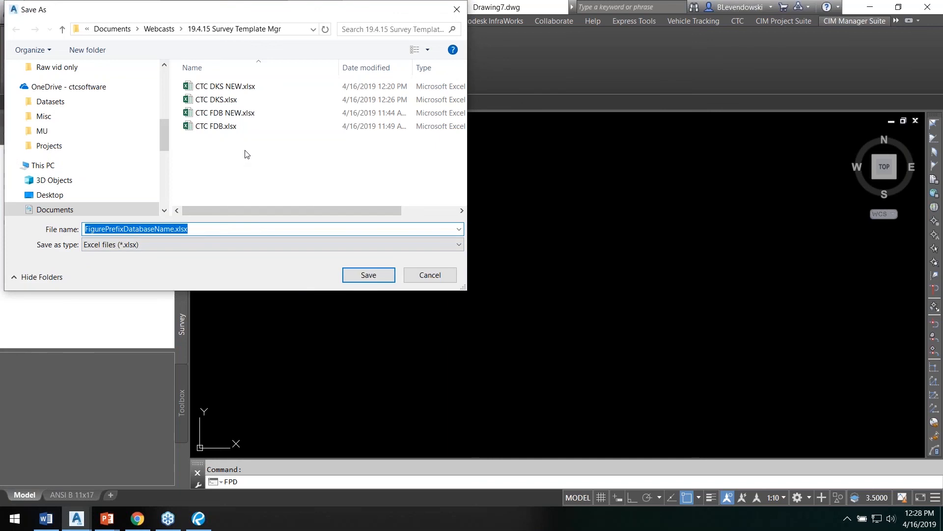
double_click(225, 112)
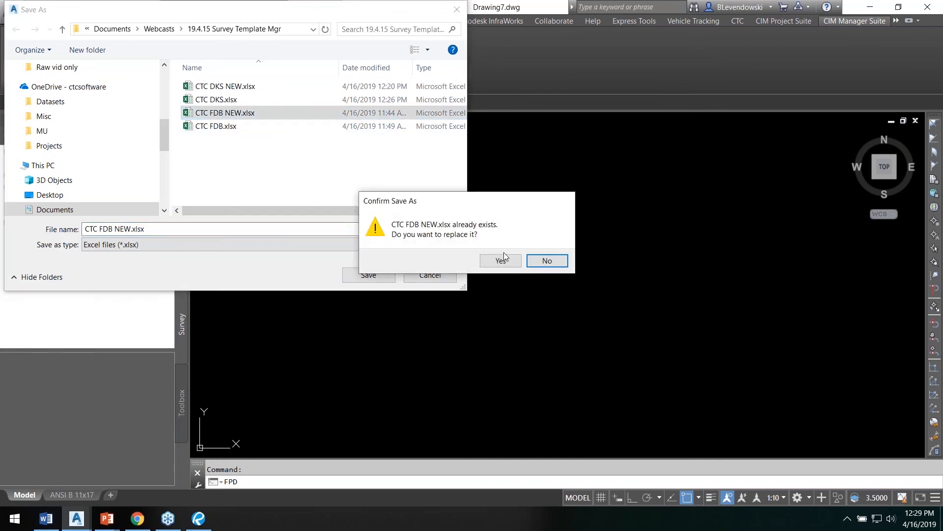
click(501, 260)
click(502, 298)
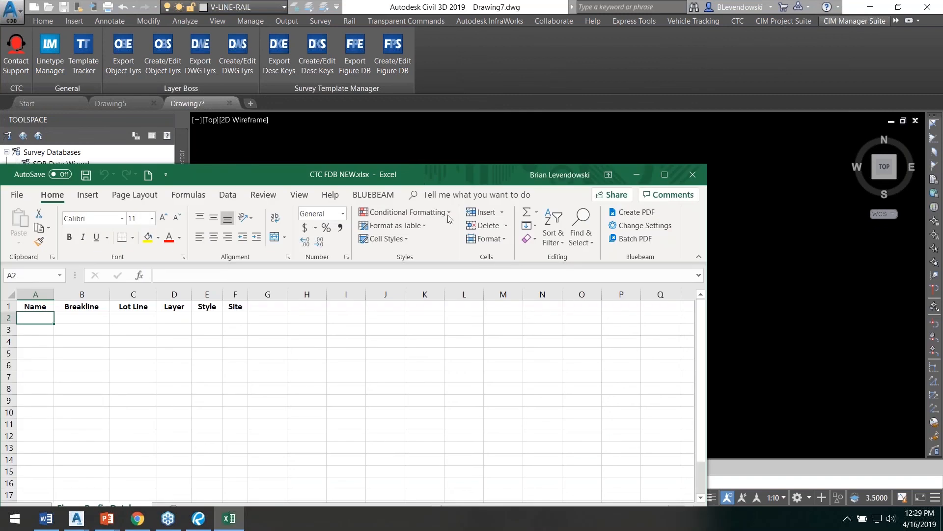
- Maximize the new workbook and widen all columns of the Figure Prefix Database sheet equally
drag(422, 176, 437, 1)
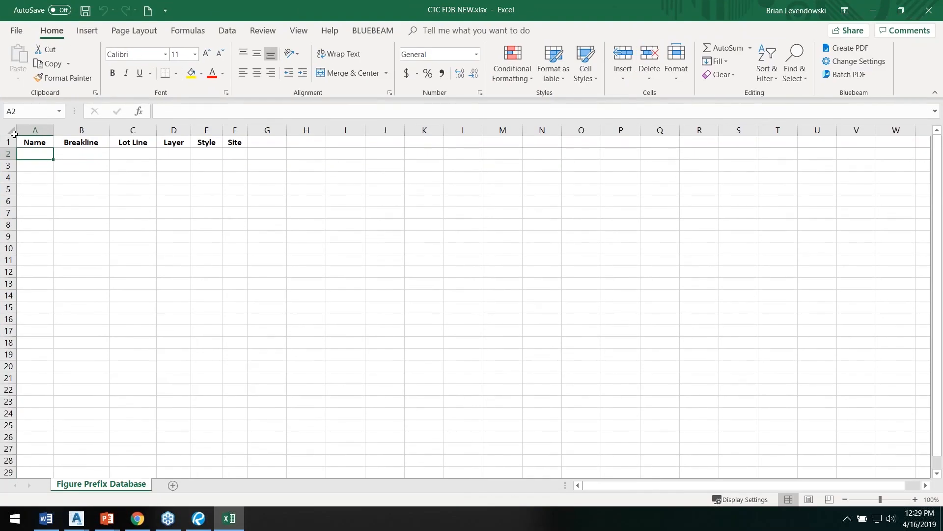
click(14, 132)
drag(53, 130, 93, 128)
- Inspect the predefined choices offered in row 2 for the Breakline, Lot Line, Layer and Style columns
click(156, 155)
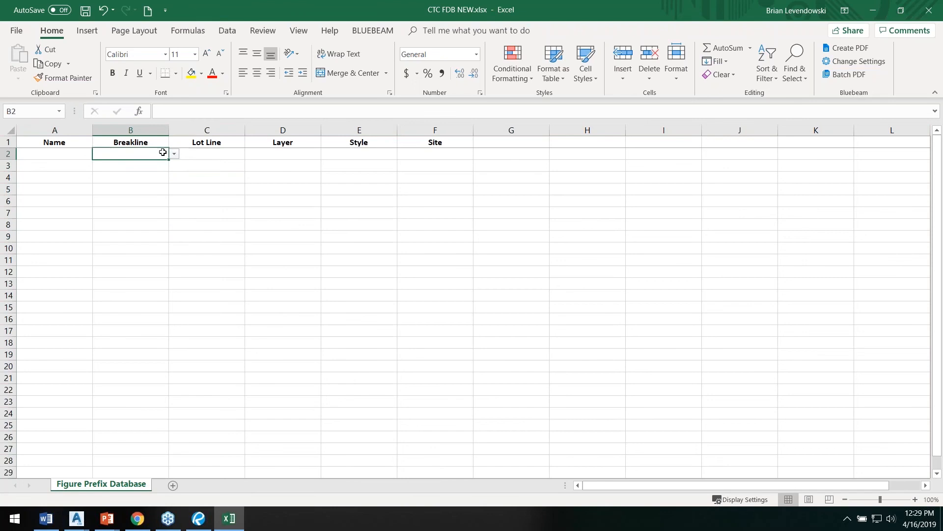
click(175, 154)
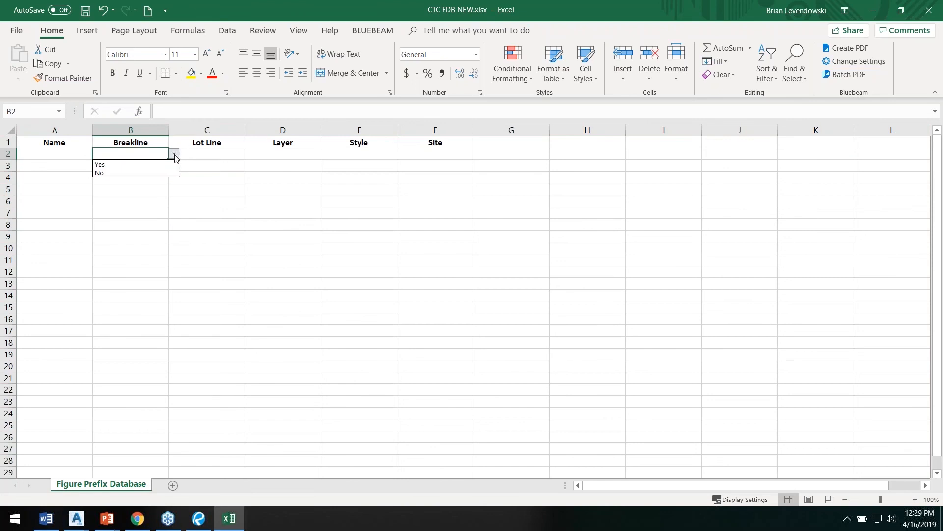
key(Escape)
click(233, 155)
click(296, 153)
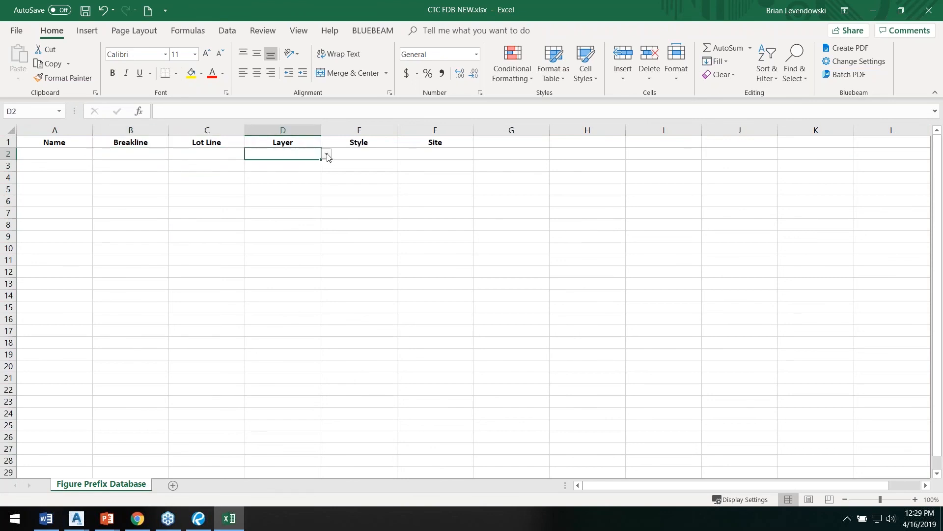
click(326, 153)
click(381, 153)
click(381, 154)
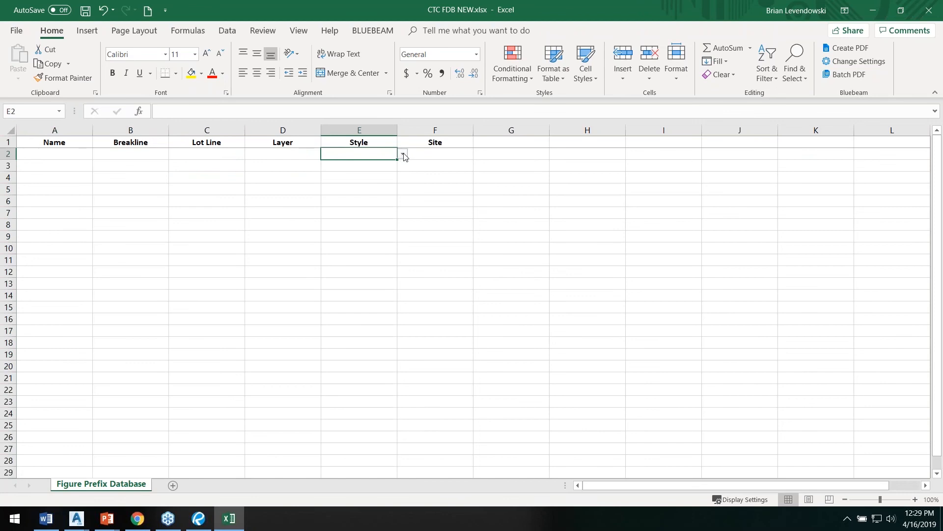
click(403, 155)
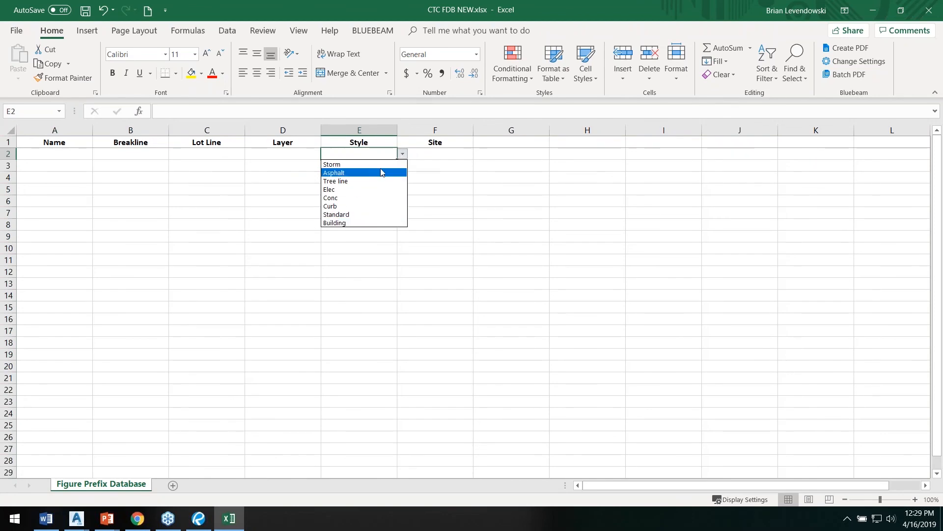
key(Escape)
- Enter the figure names TOP, TOE, BRK and BOC in rows 2 to 5 of the Name column
click(37, 152)
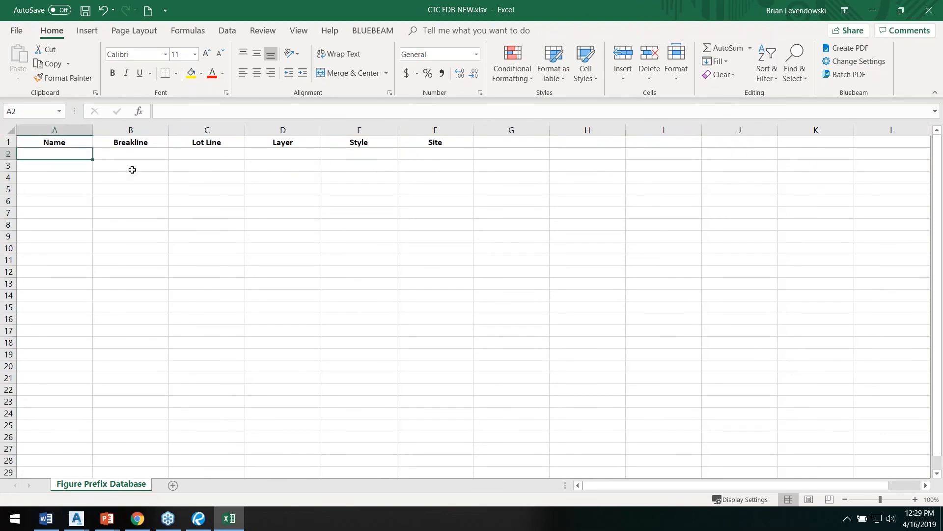
text(TOP*)
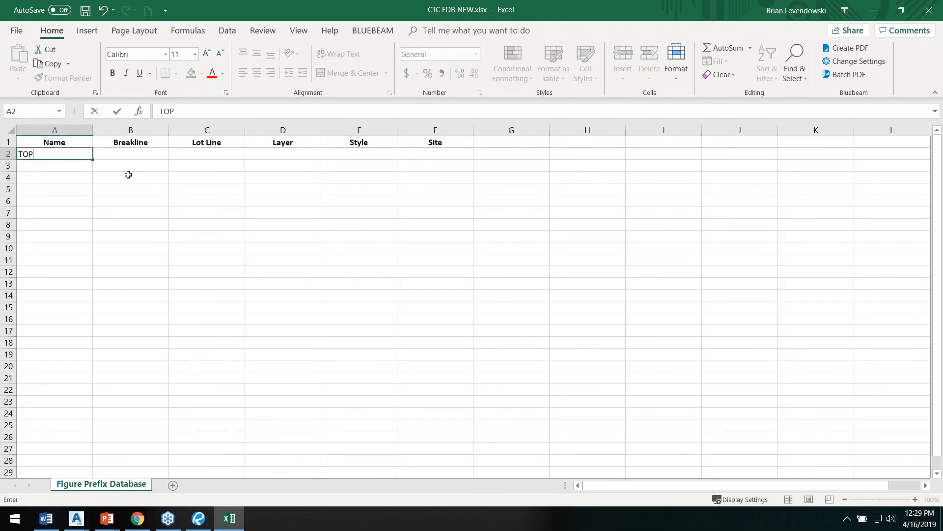
key(Tab)
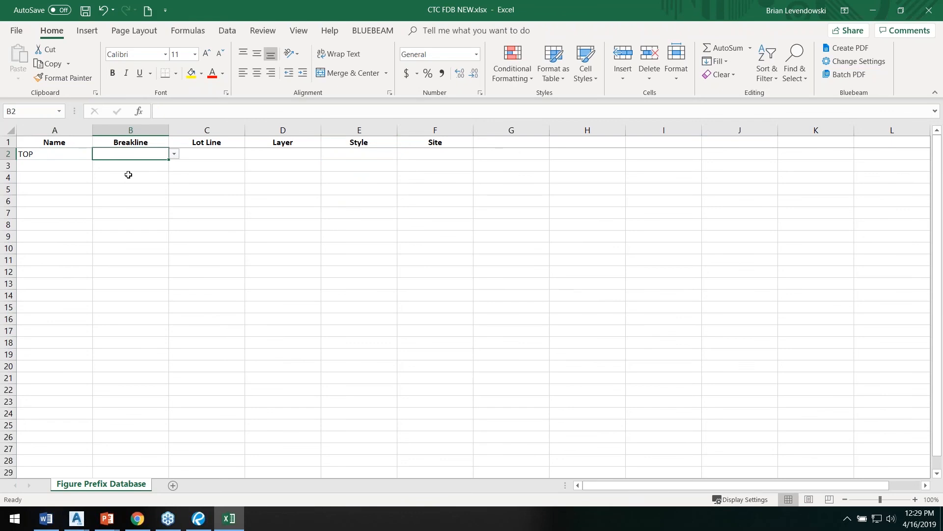
key(Return)
text(TOE)
key(Return)
text(BRK)
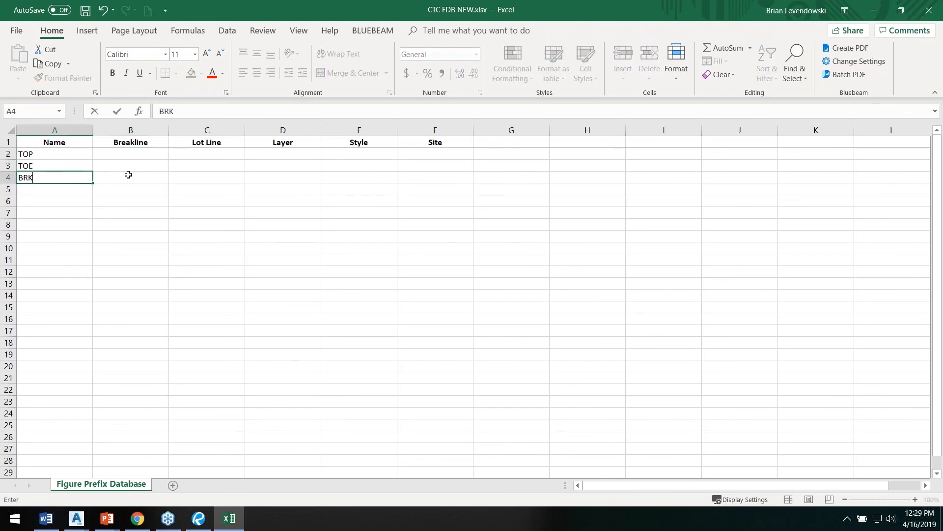
key(Return)
text(BOC)
key(Return)
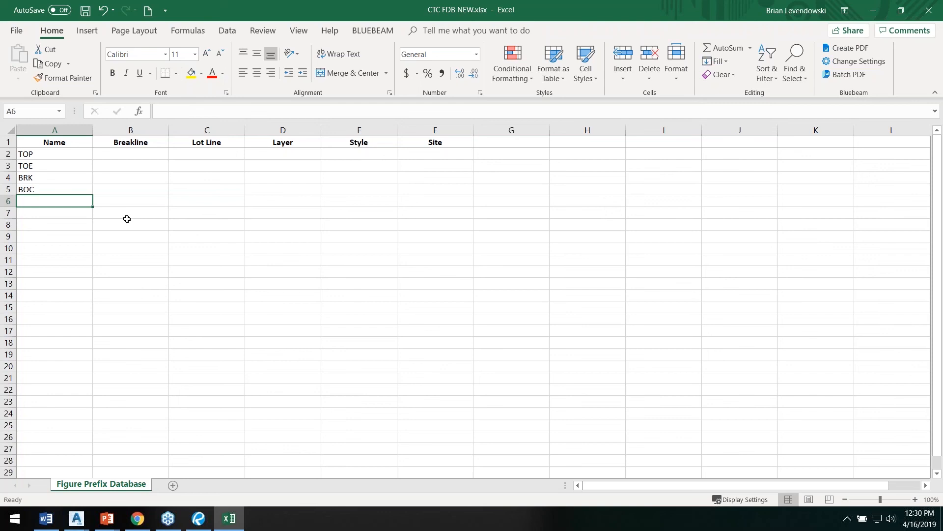
- For the TOP figure in row 2, set Breakline to Yes and Lot Line to No
click(143, 154)
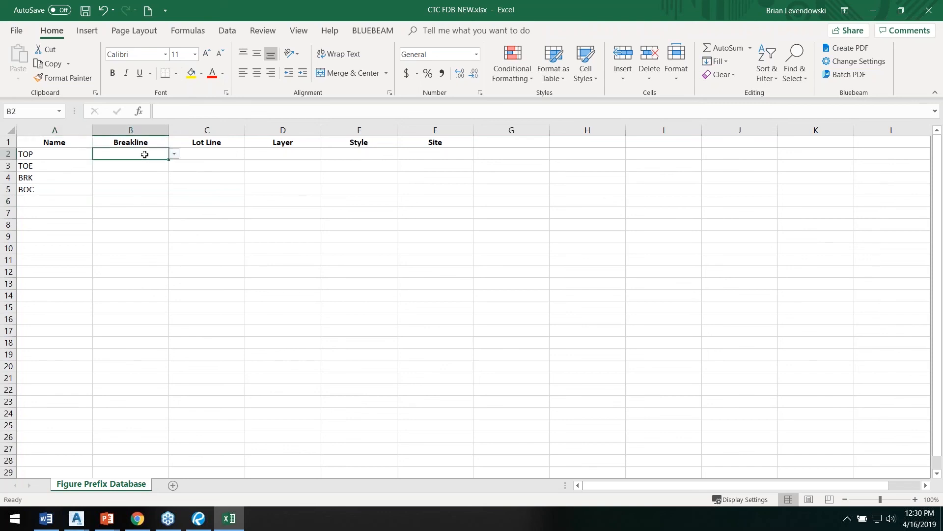
click(174, 154)
click(154, 166)
click(216, 156)
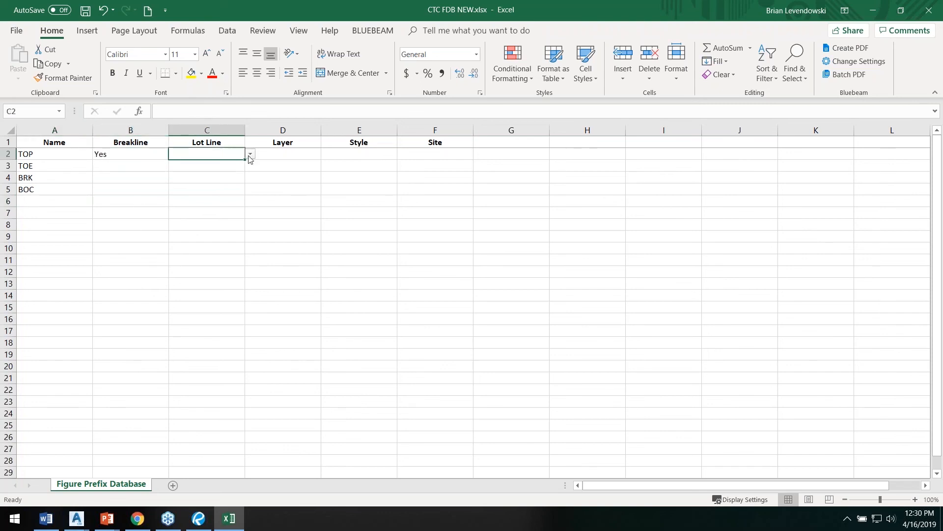
click(250, 154)
click(230, 173)
- Assign the layer V-FIGR-BKLN and the style Standard to the TOP figure in row 2
click(303, 153)
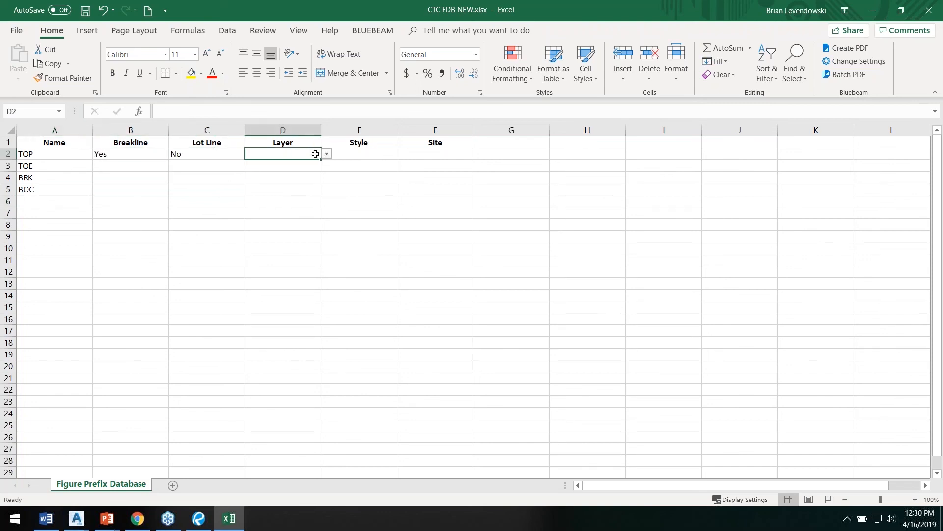
click(327, 155)
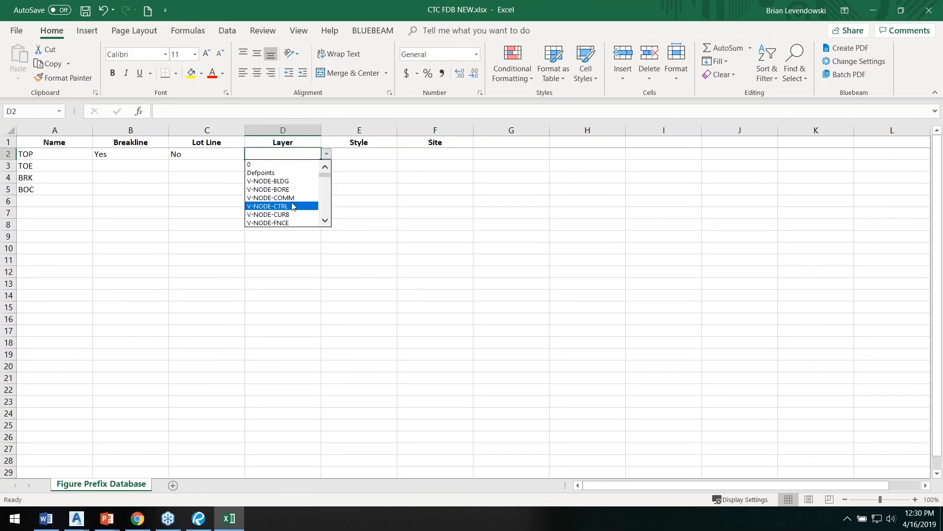
click(325, 211)
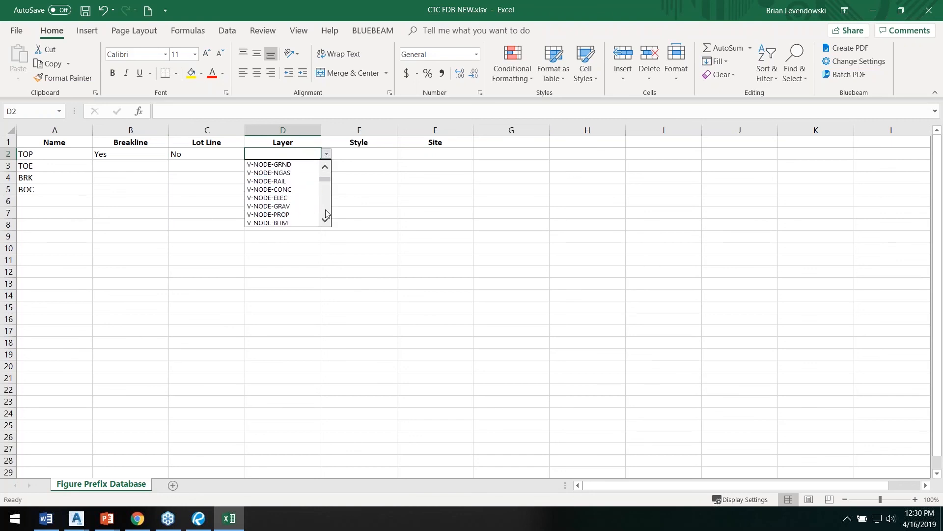
click(326, 212)
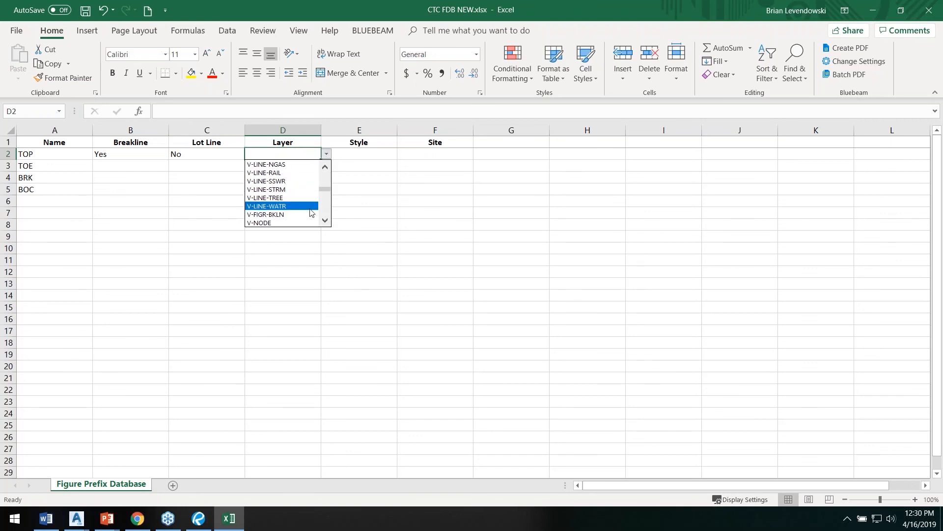
click(310, 214)
click(361, 154)
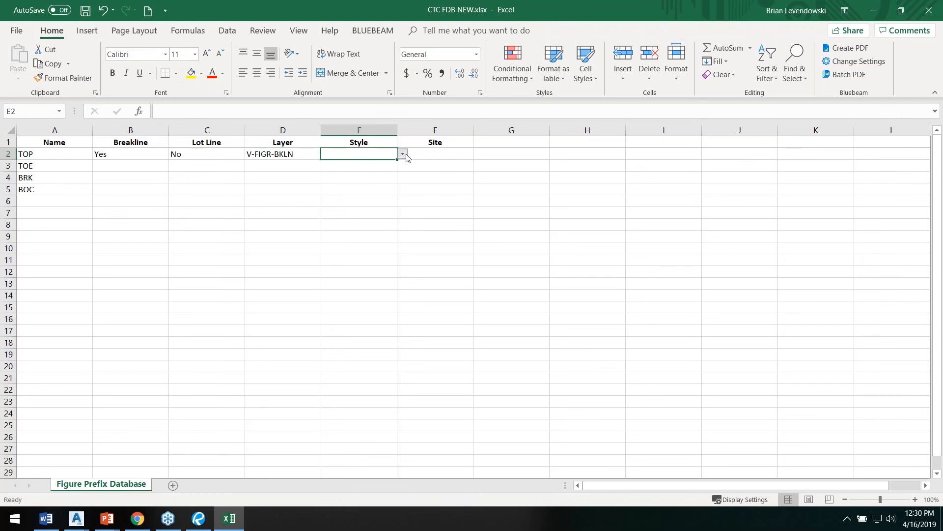
click(402, 153)
click(343, 214)
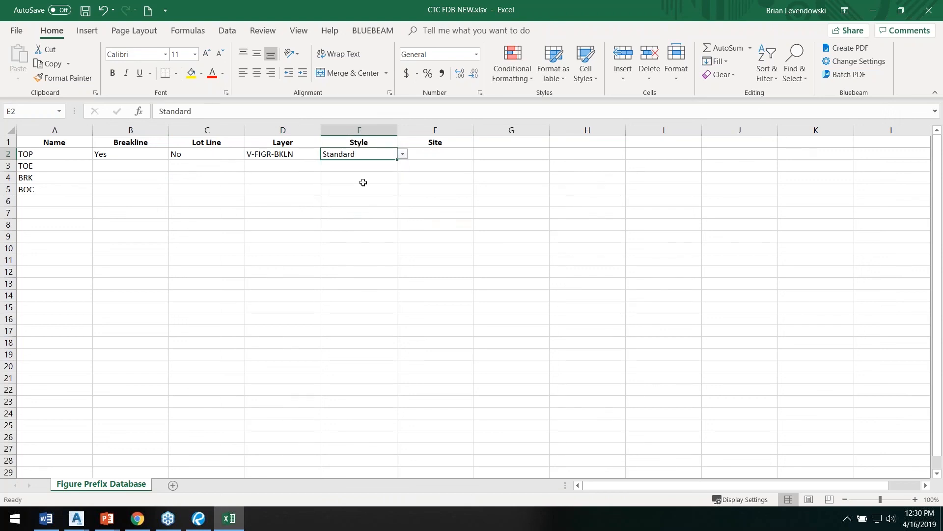
- Enter Survey as the site of the TOP figure in row 2, correcting the capitalization
drag(142, 155, 394, 160)
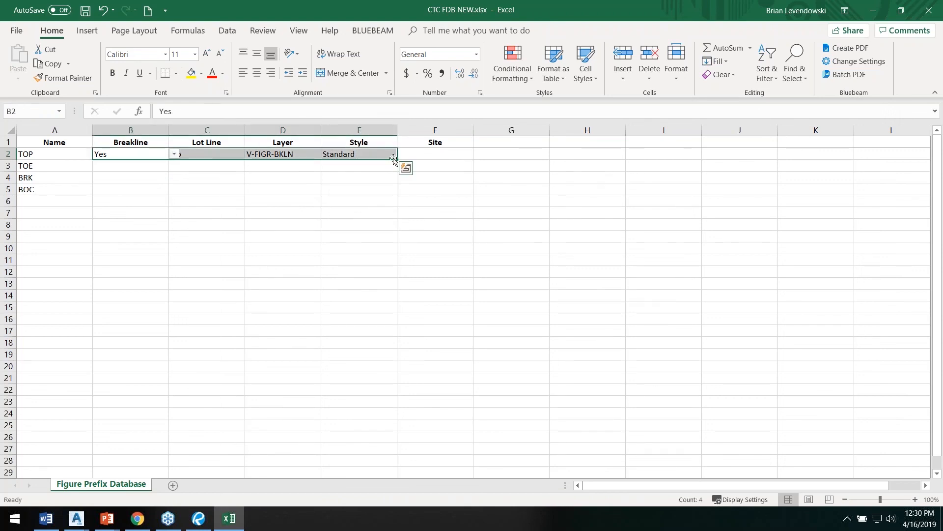
click(427, 153)
text(sURVEY)
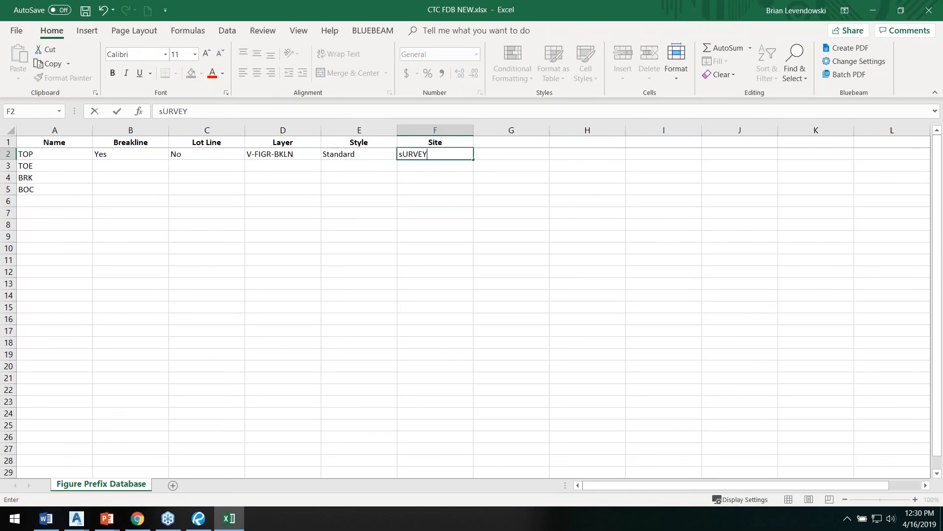
key(BackSpace)
key(BackSpace)
key(BackSpace)
key(BackSpace)
text(Survey)
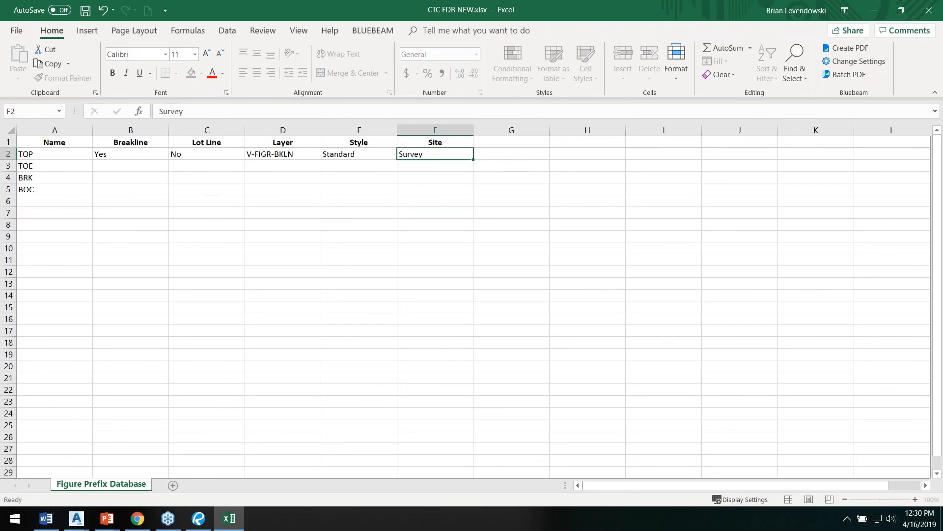
key(Return)
- Copy the TOP figure's Breakline through Site values down to rows 3 to 5 and save the workbook
drag(143, 156, 473, 195)
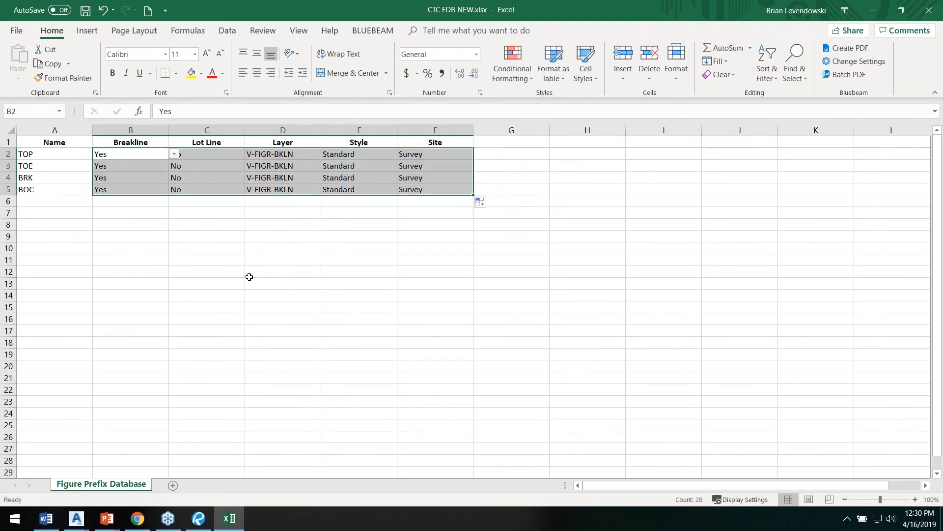
click(250, 272)
click(85, 11)
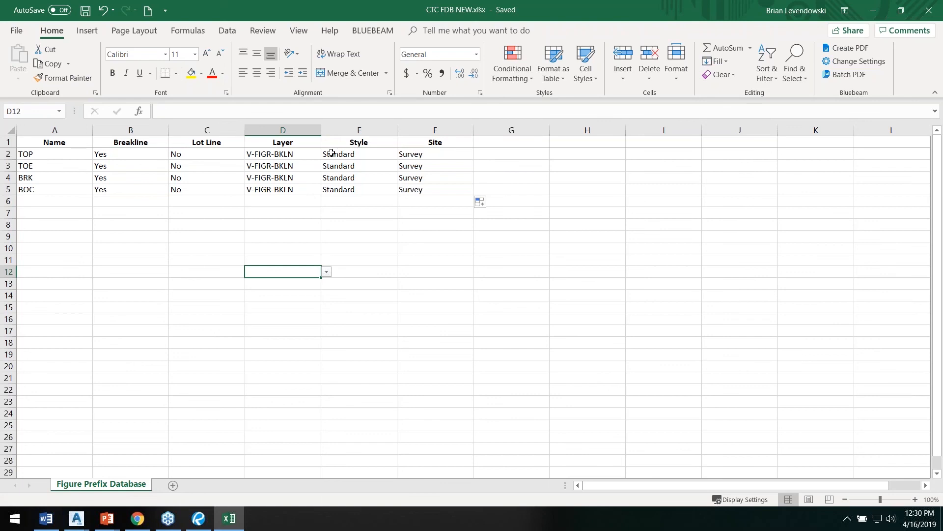
- Arrange the Excel workbook and the Civil 3D window side by side, each filling half the screen
key(super+Left)
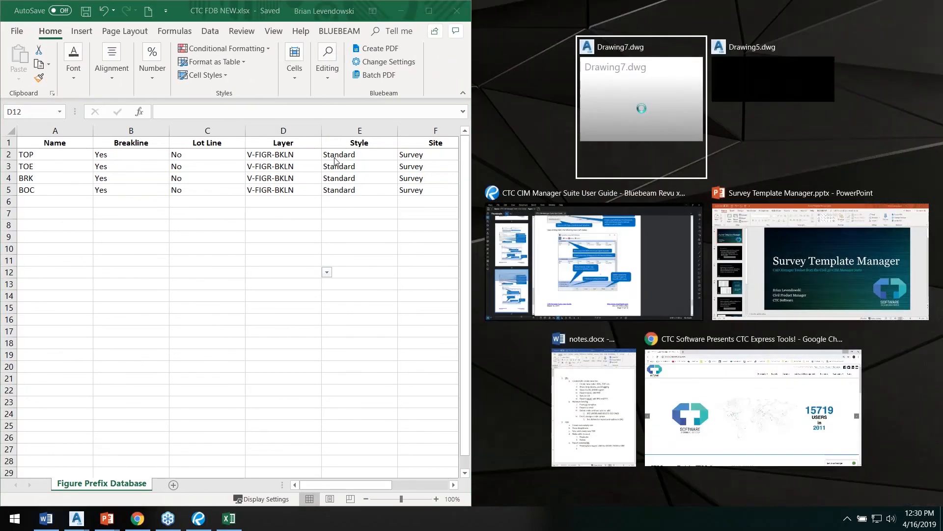
click(304, 225)
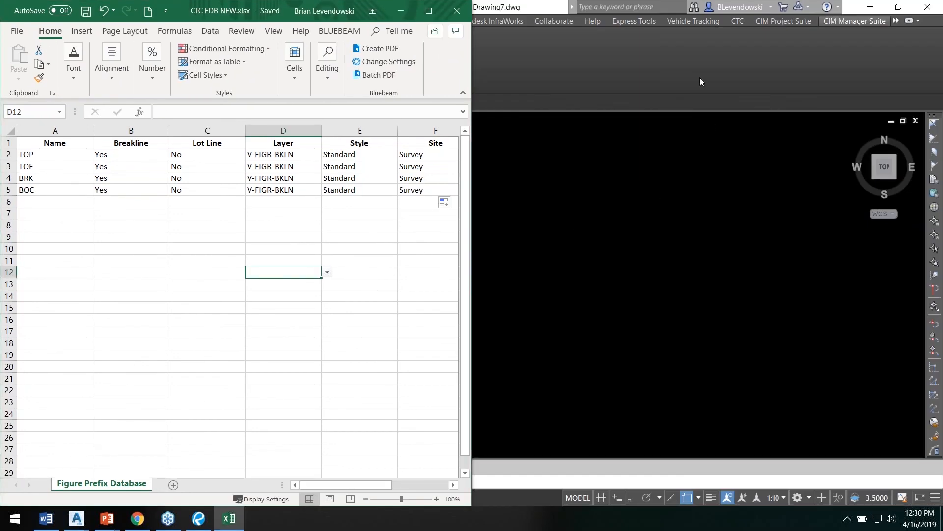
click(700, 78)
drag(487, 7, 942, 157)
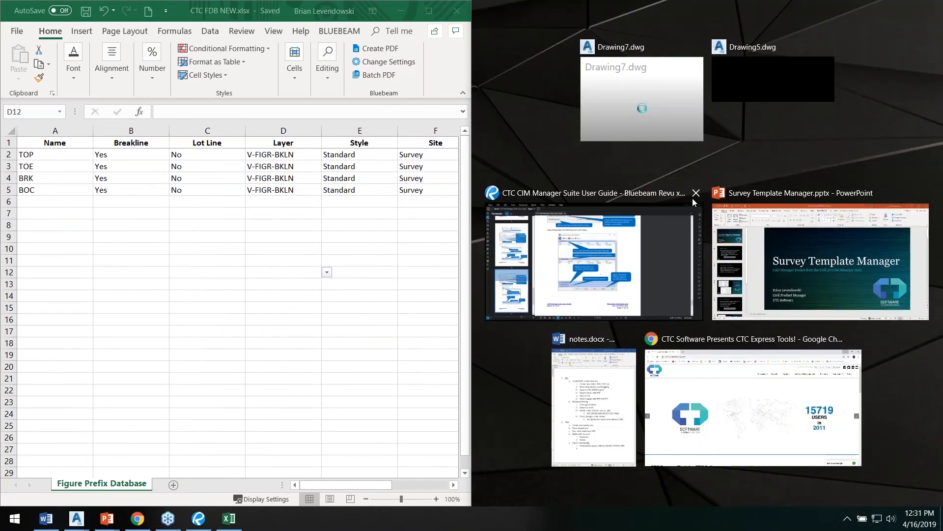
click(358, 257)
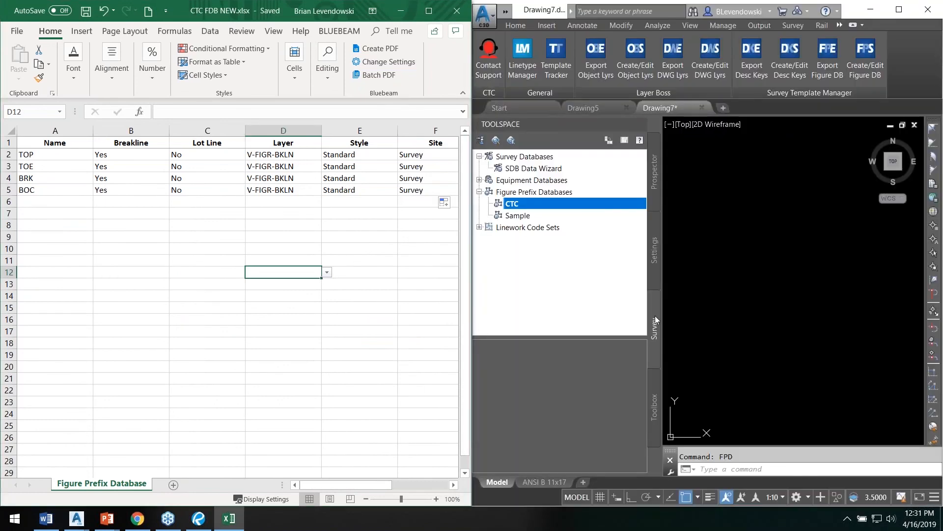
- Set up a new figure prefix database in Civil 3D from CTC FDB NEW.xlsx, with Create new Survey Figure Line Styles enabled
click(516, 209)
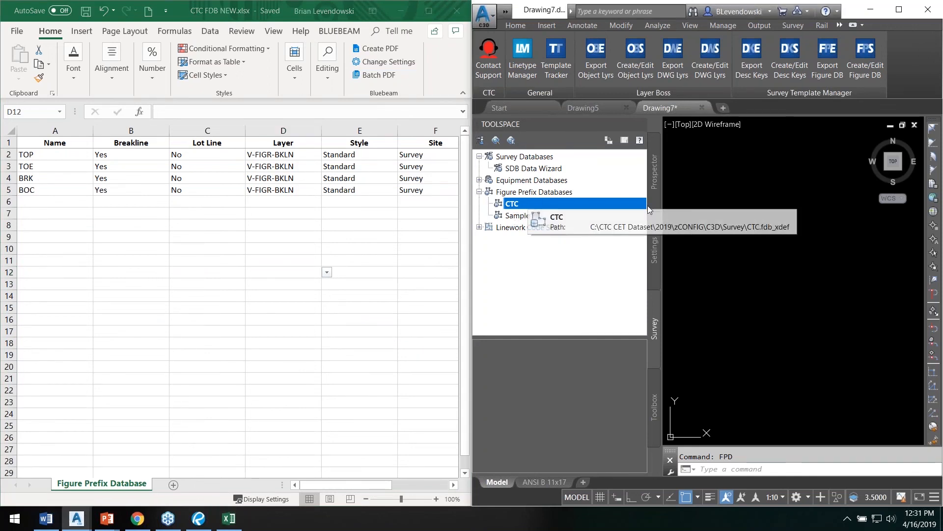
click(860, 57)
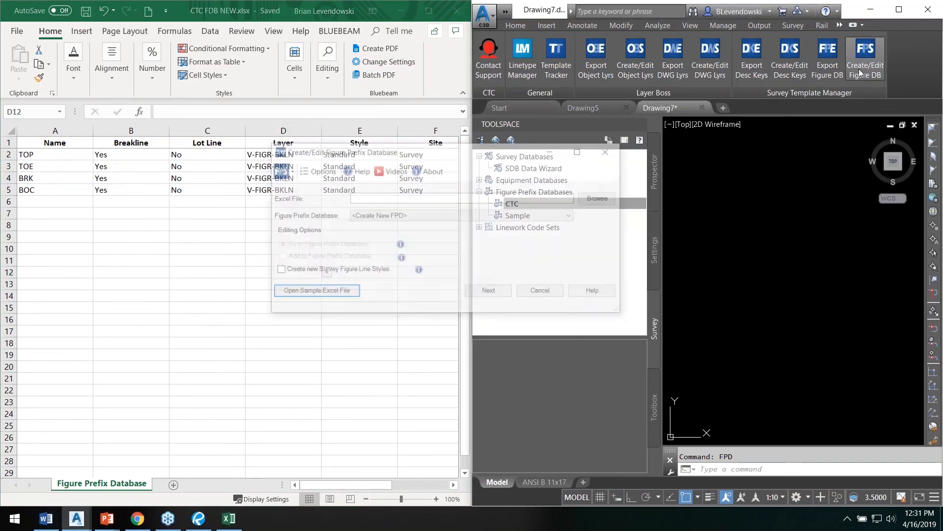
drag(507, 156, 743, 159)
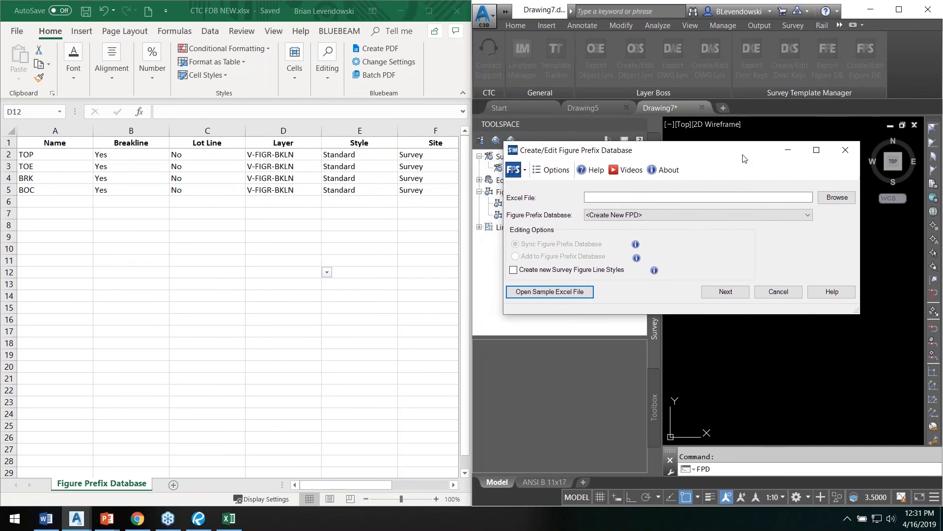
click(837, 197)
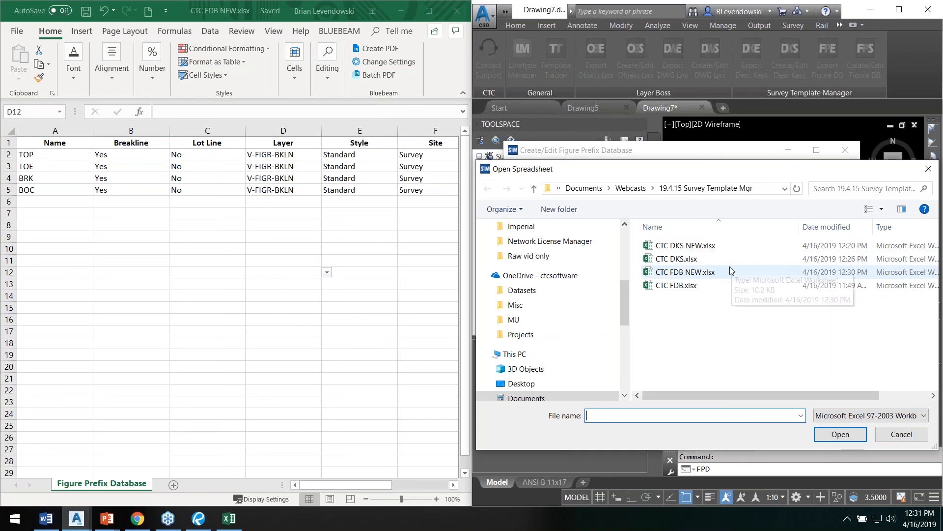
double_click(670, 272)
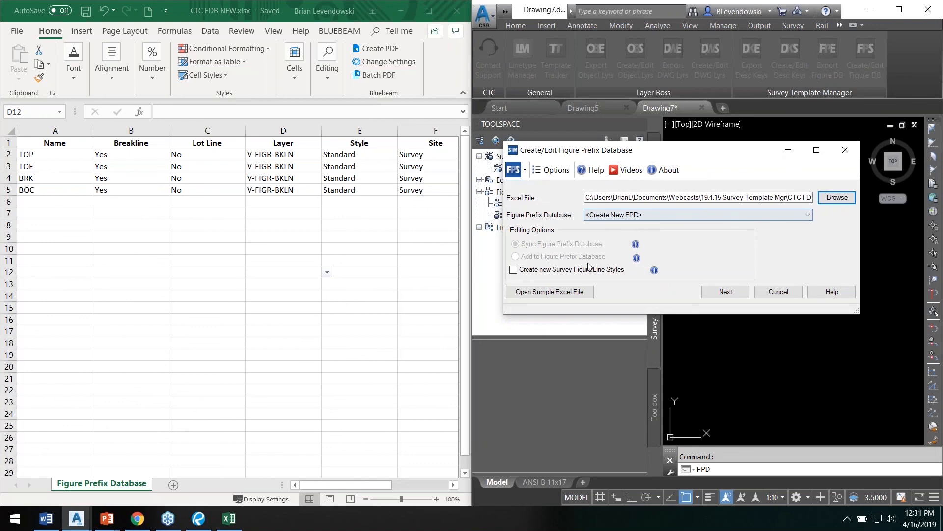
click(535, 271)
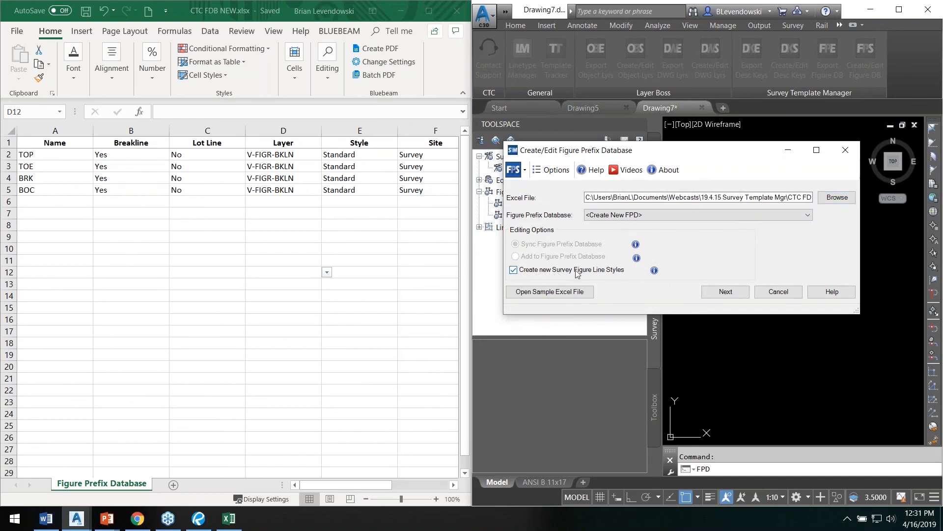
click(725, 291)
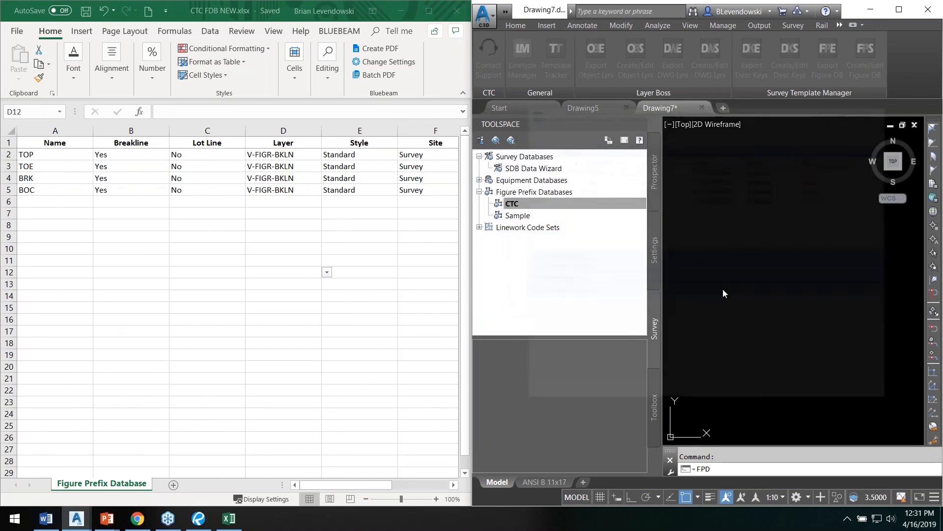
- Review the new codes read from the workbook and accept them to create the figure prefix database
drag(731, 111, 683, 78)
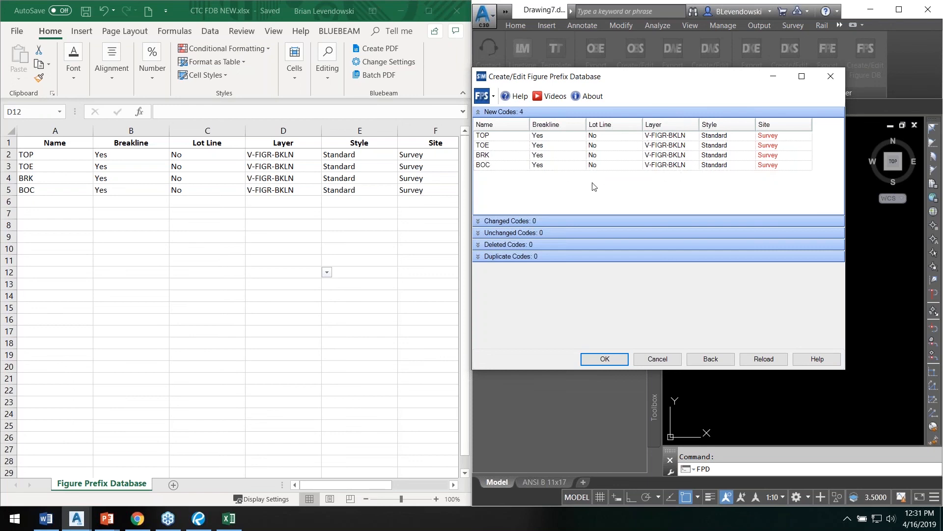
click(604, 358)
click(700, 268)
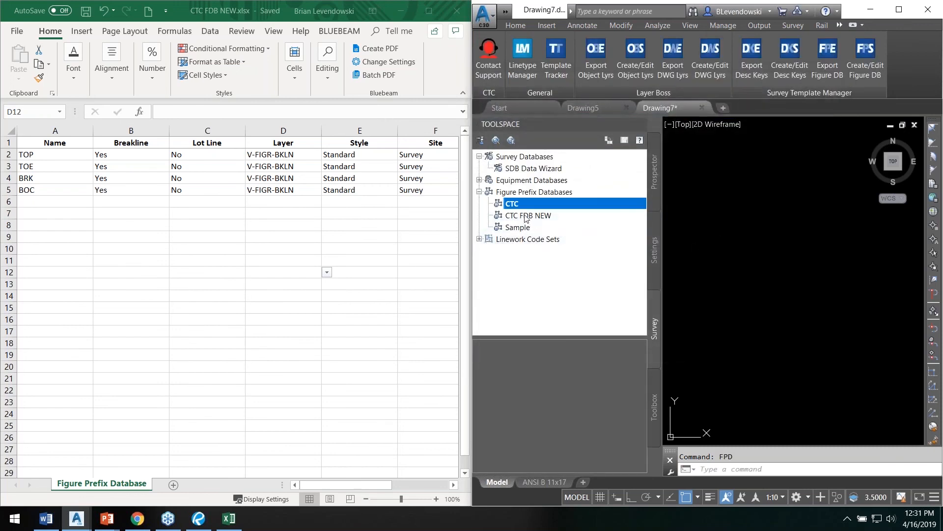
- Check the CTC FDB NEW entries in the Figure Prefix Database Manager, close it without changes and switch back to Excel
click(526, 216)
right_click(531, 217)
click(558, 222)
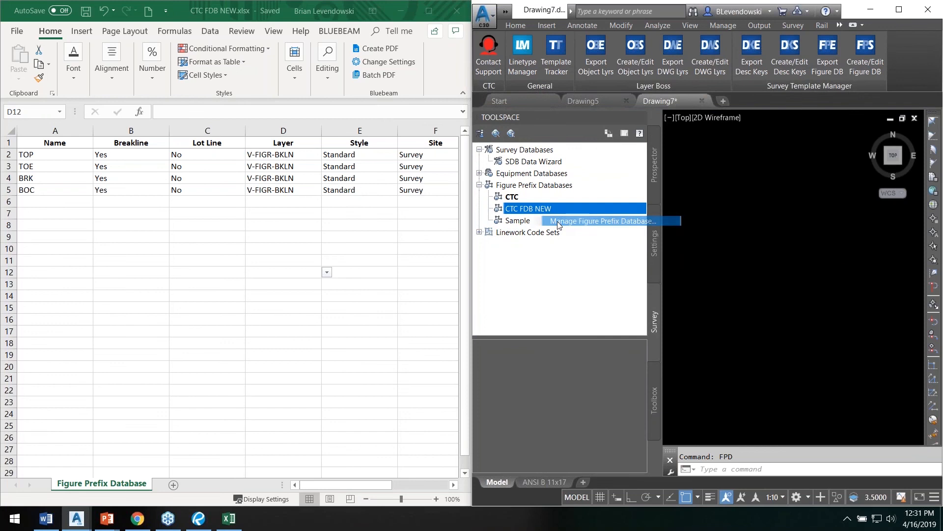
drag(654, 145, 468, 126)
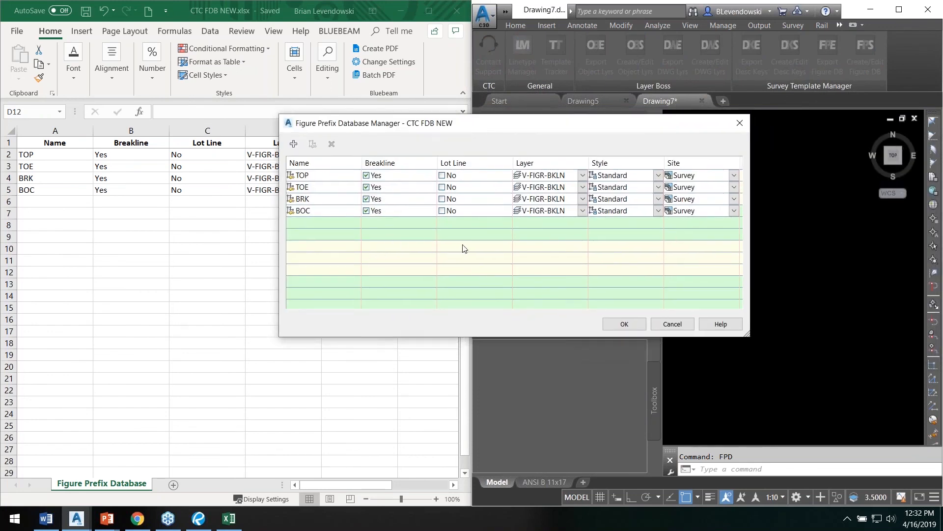
click(673, 324)
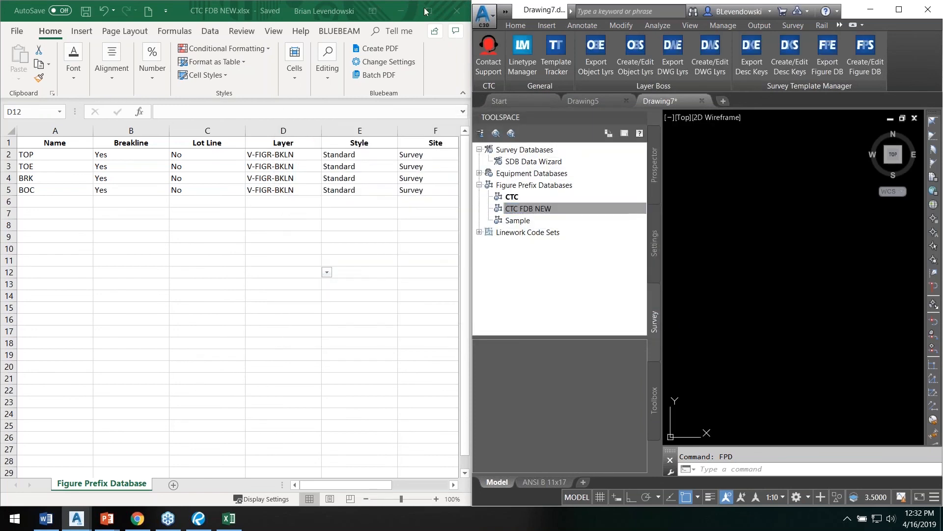
click(315, 23)
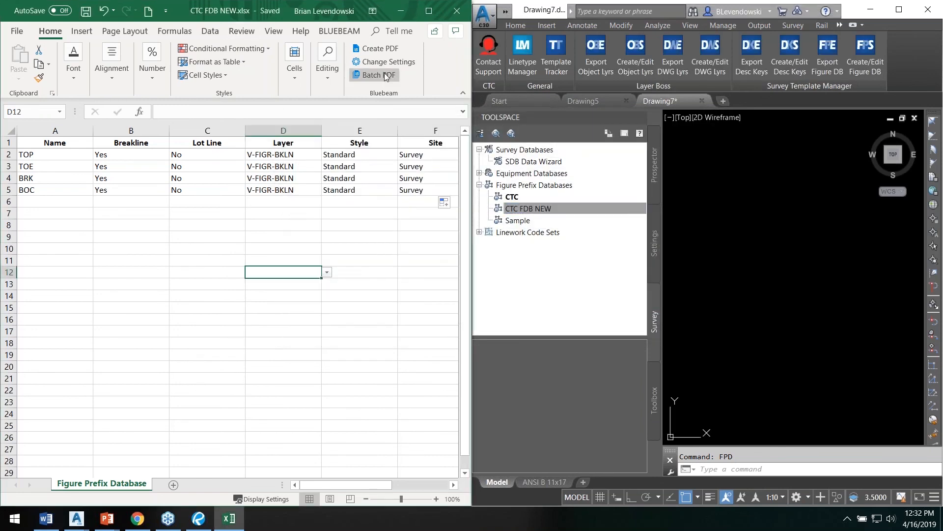
- Close the CTC FDB NEW workbook and inspect the CTC figure prefix database entries in Civil 3D without changing them
click(457, 10)
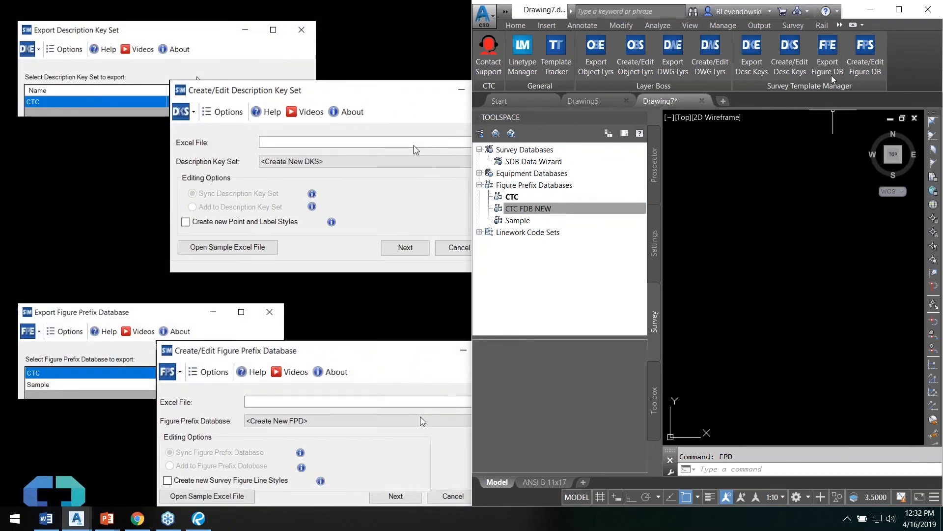
click(827, 54)
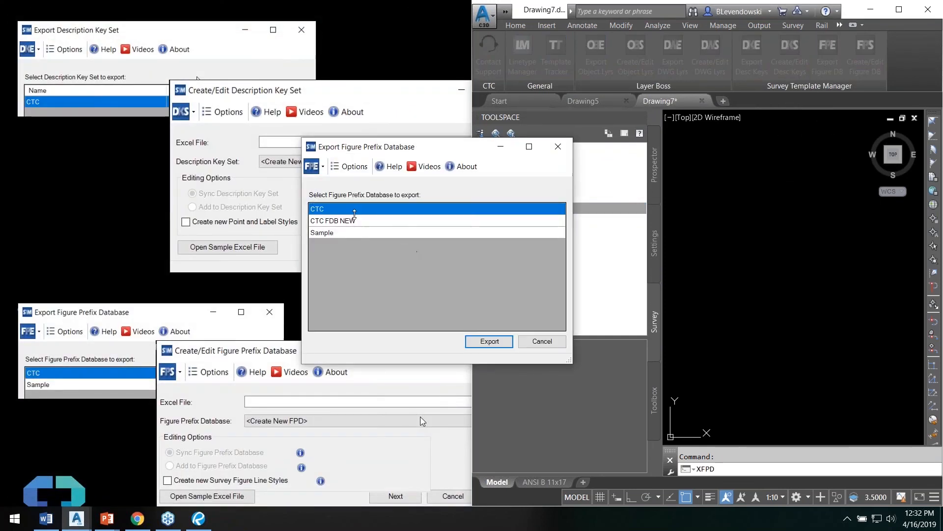
click(542, 341)
right_click(514, 198)
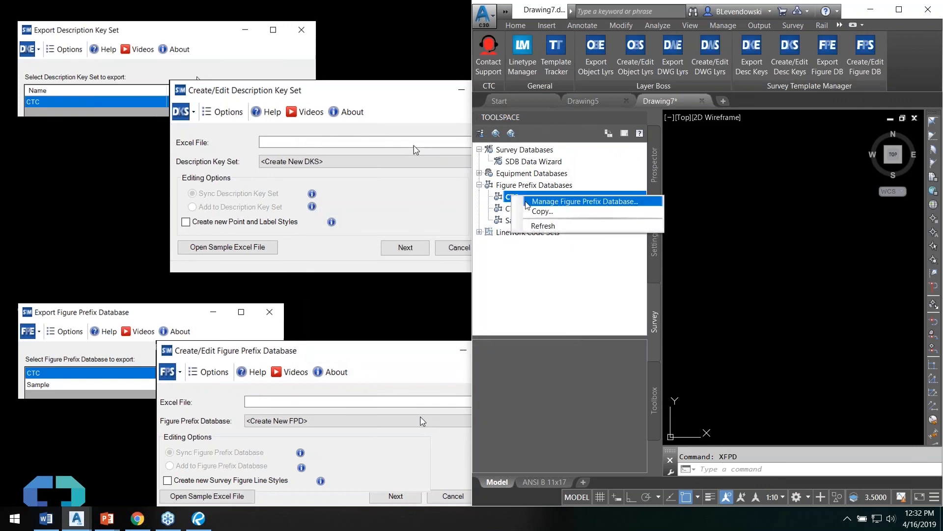
click(526, 203)
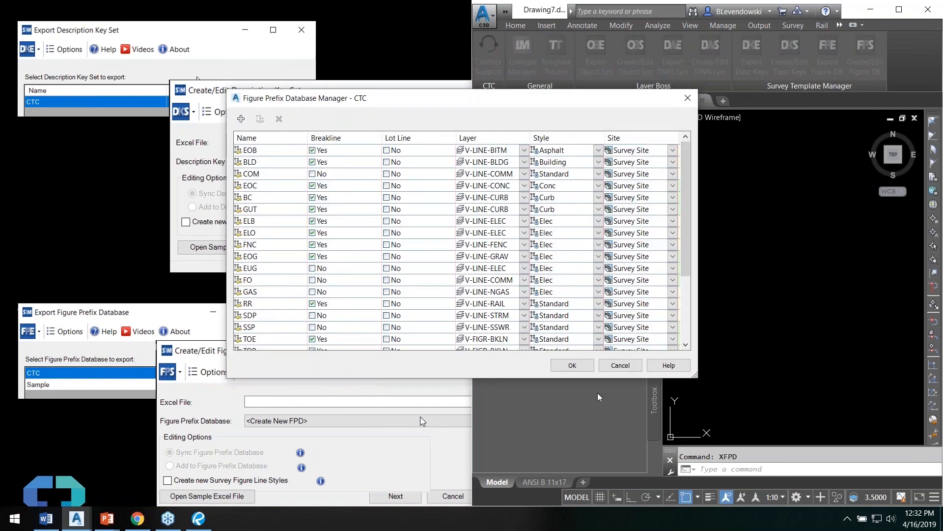
click(621, 365)
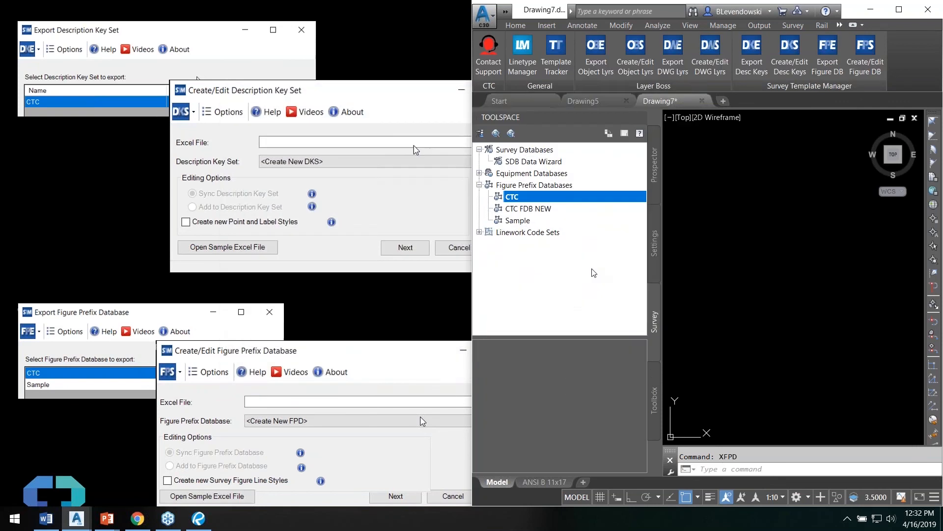
- Export the CTC figure prefix database to Excel, replacing the existing CTC FDB.xlsx, and open the exported file
right_click(514, 196)
click(816, 69)
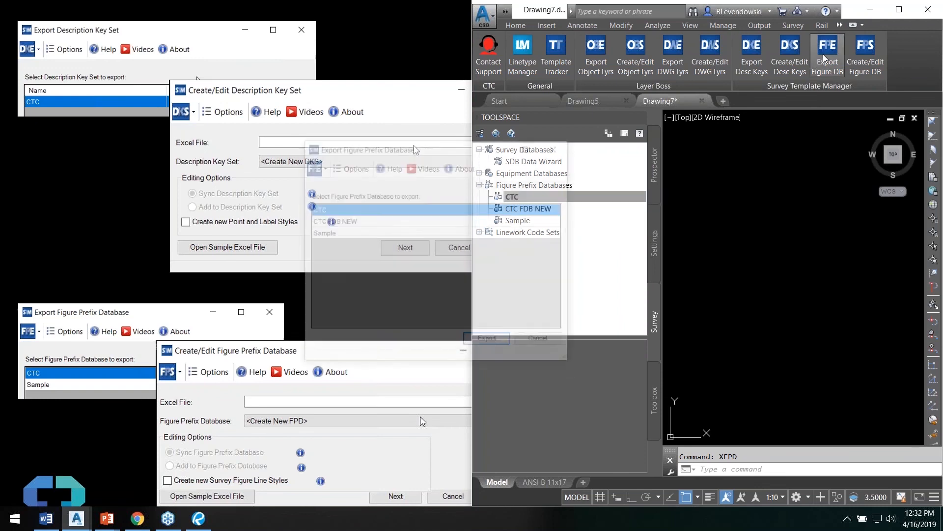
click(488, 340)
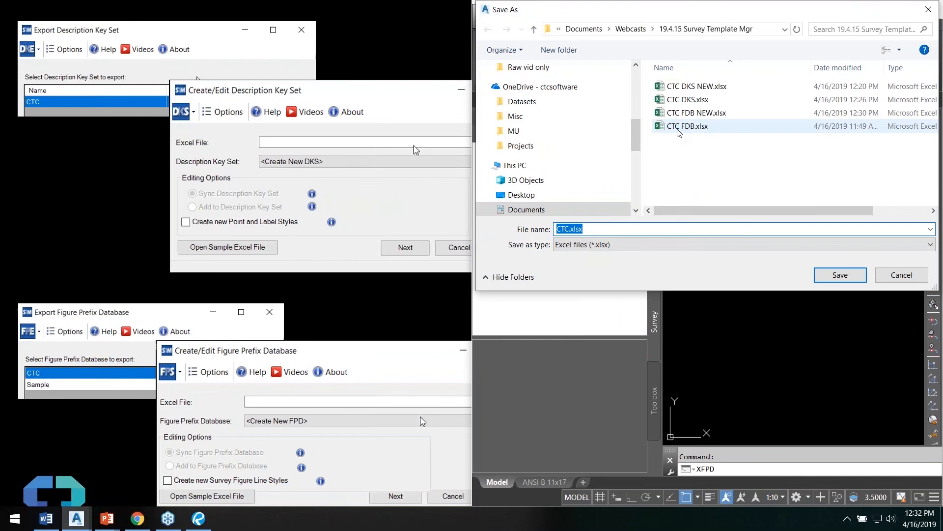
double_click(678, 126)
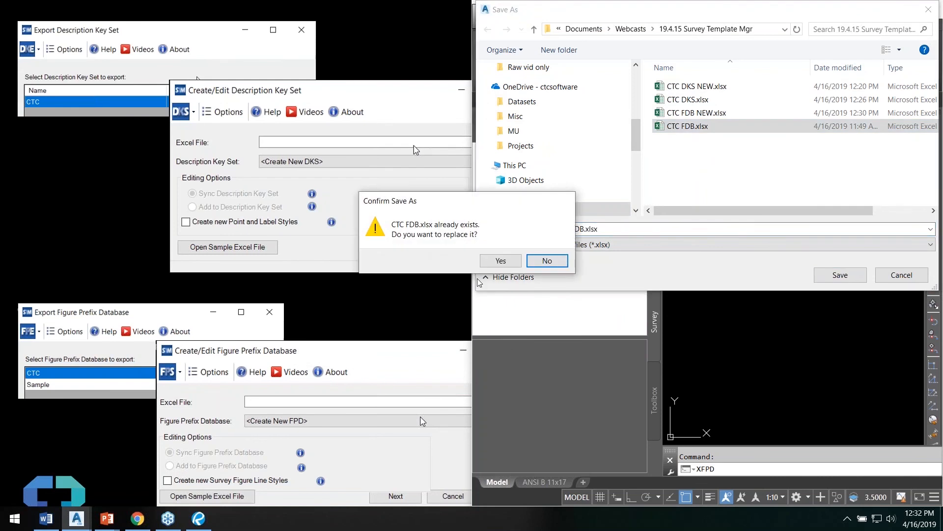
click(500, 260)
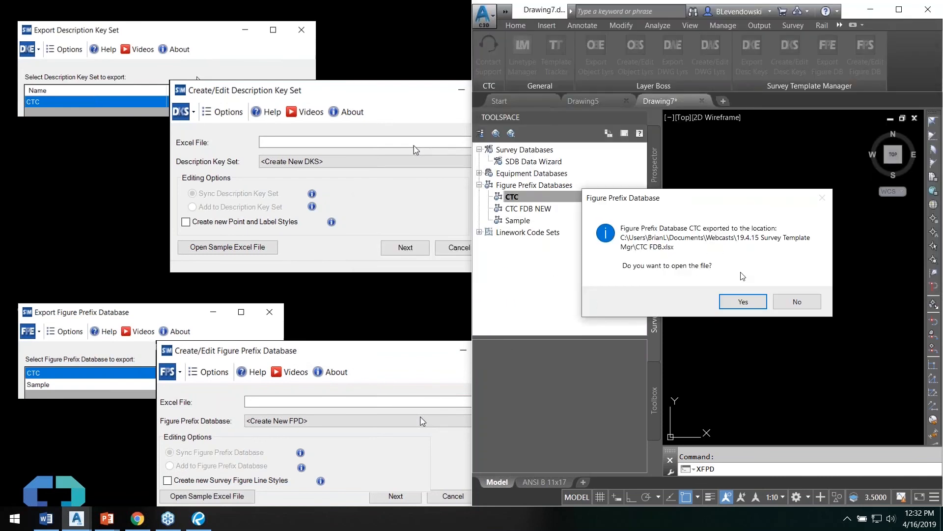
click(740, 300)
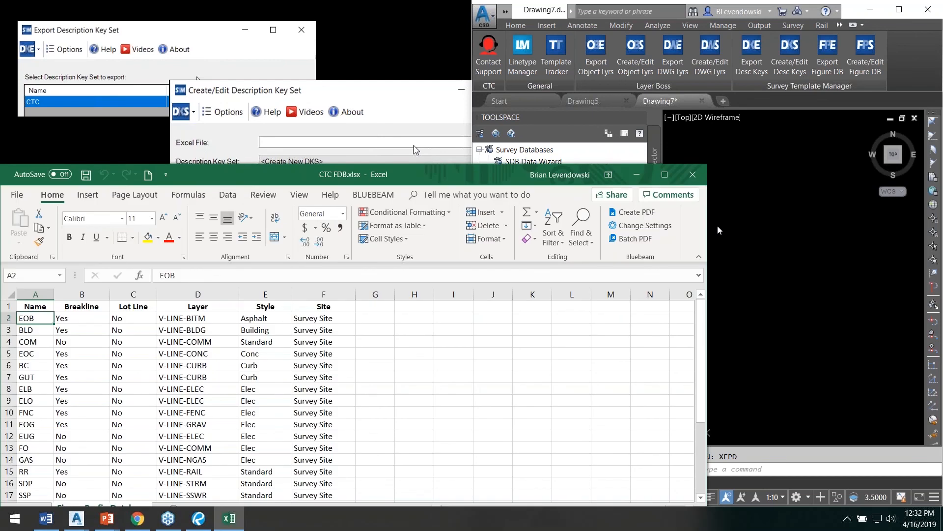
- Place the exported workbook beside the Civil 3D window and check entries in its Layer column
key(super+Left)
key(Return)
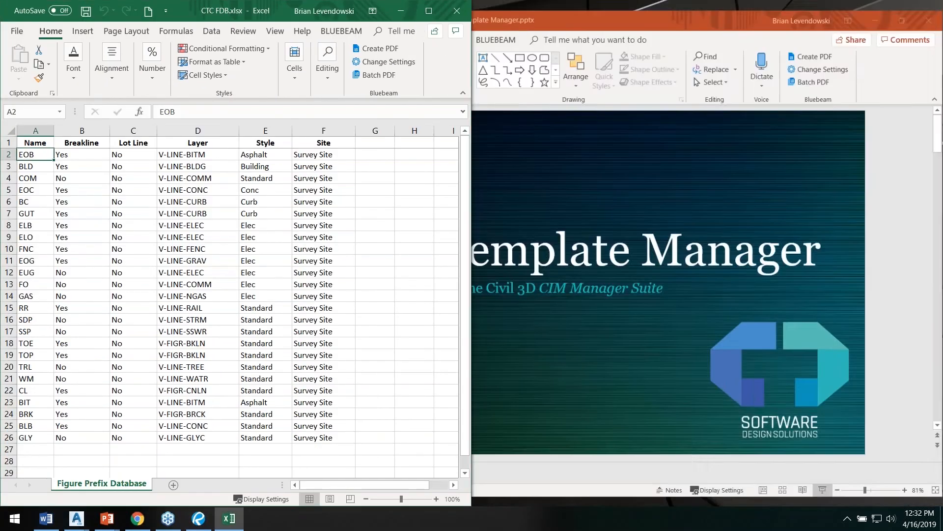
click(163, 227)
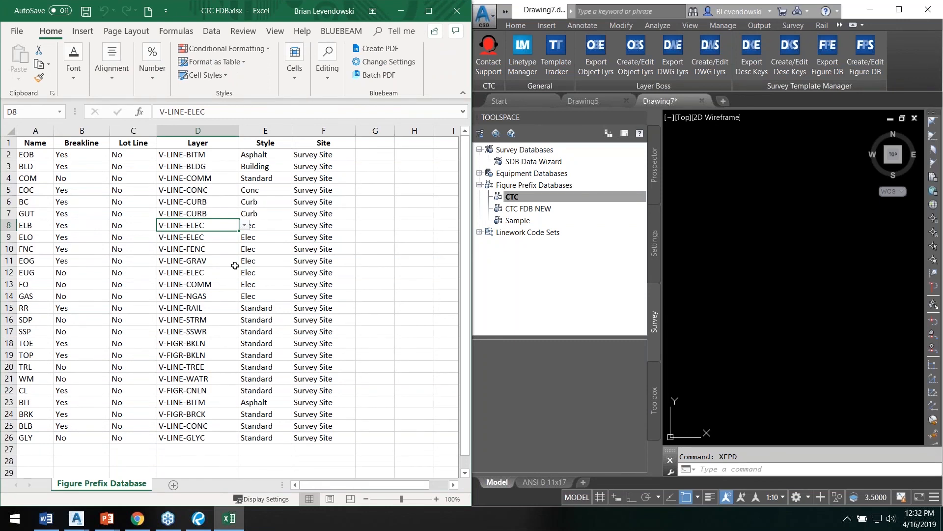
click(197, 309)
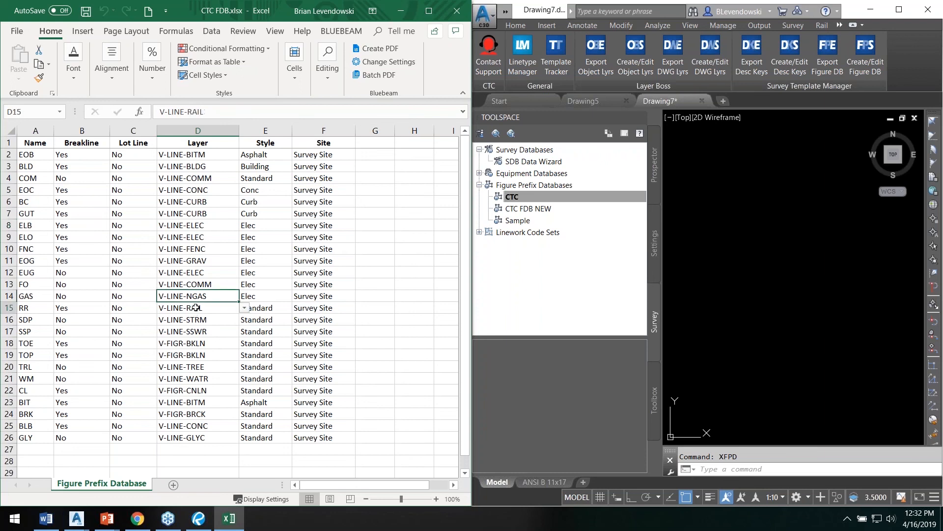
- Maximize the CTC FDB workbook and replace every occurrence of LINE with GEOM
click(429, 10)
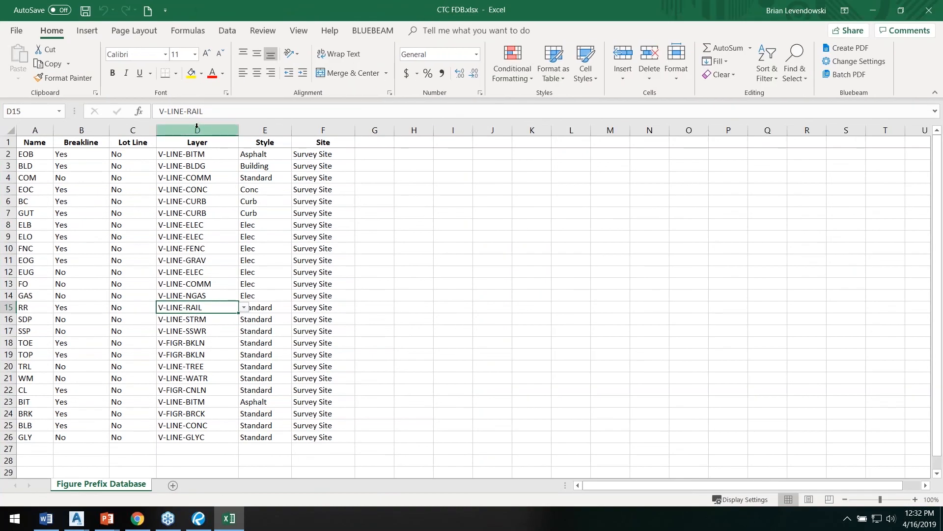
click(795, 69)
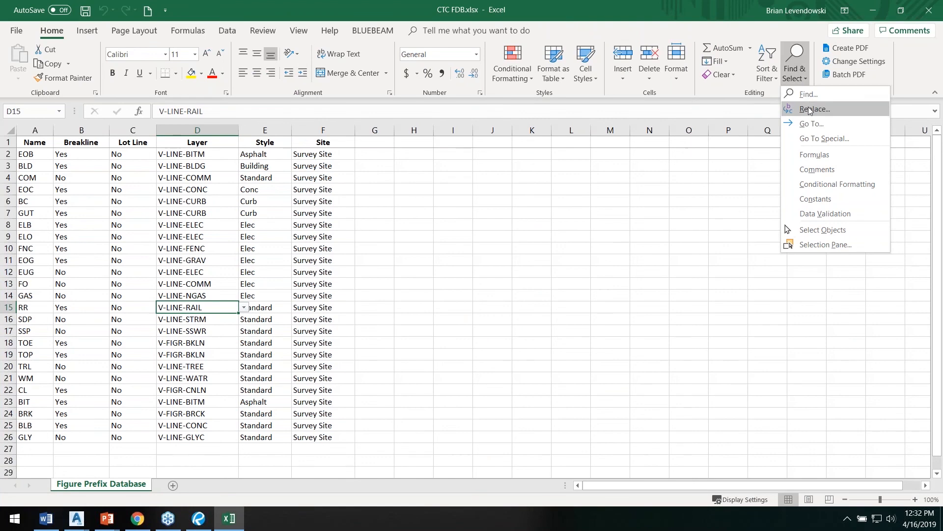
click(809, 111)
drag(299, 189, 657, 138)
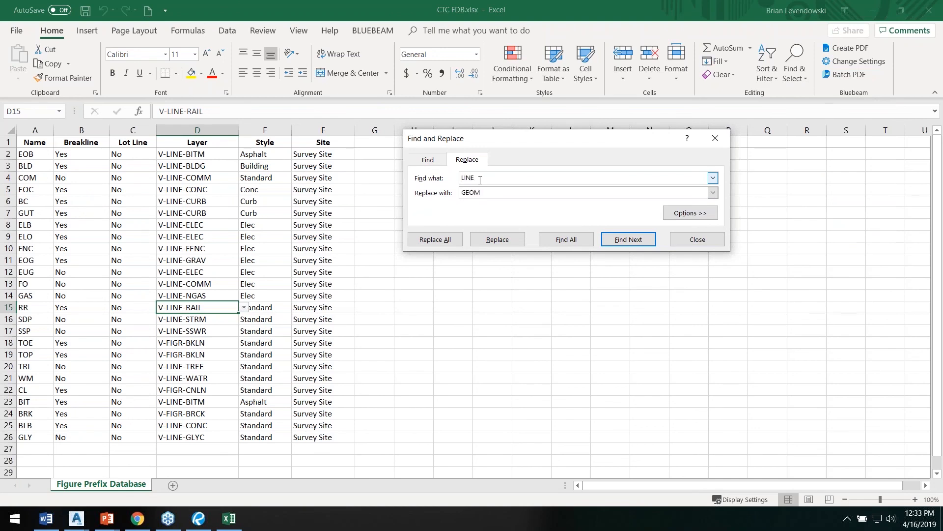
click(439, 239)
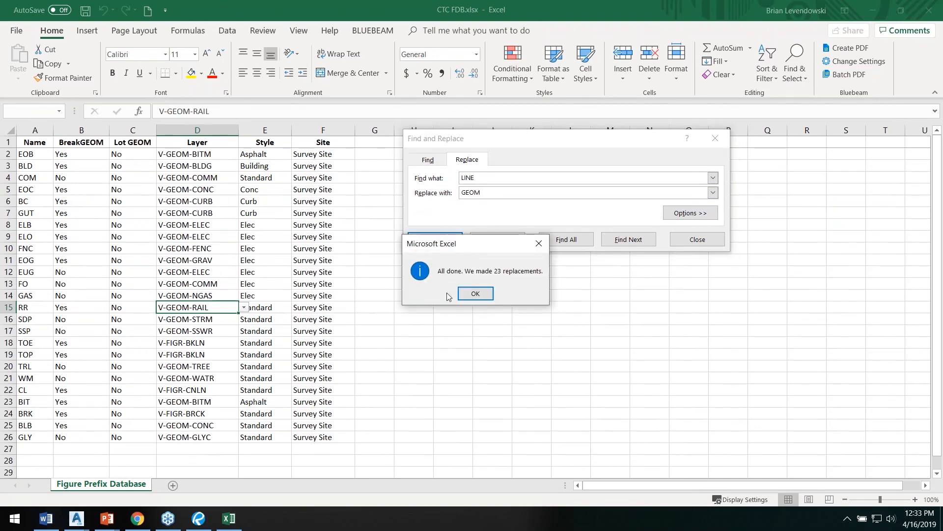
click(475, 294)
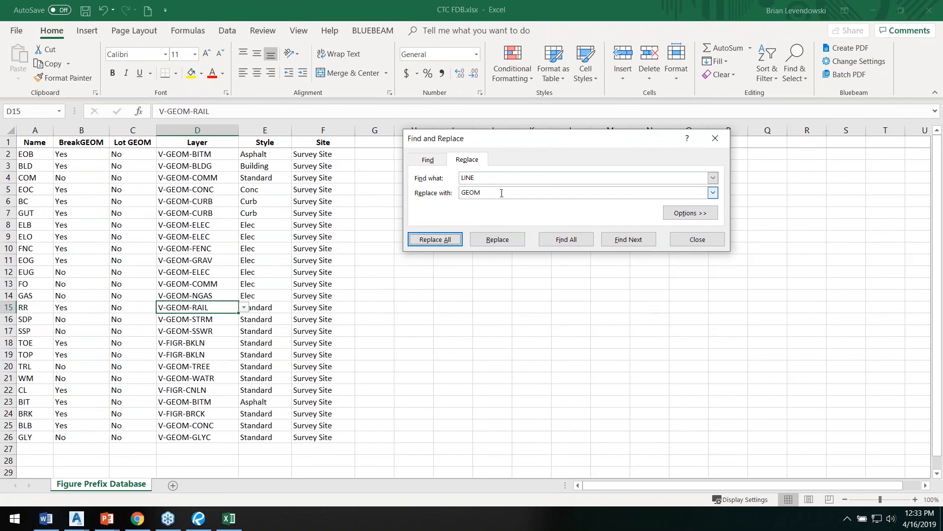
- Replace every occurrence of FIGR with LINE in the worksheet and close Find and Replace
text(FIGR)
key(Tab)
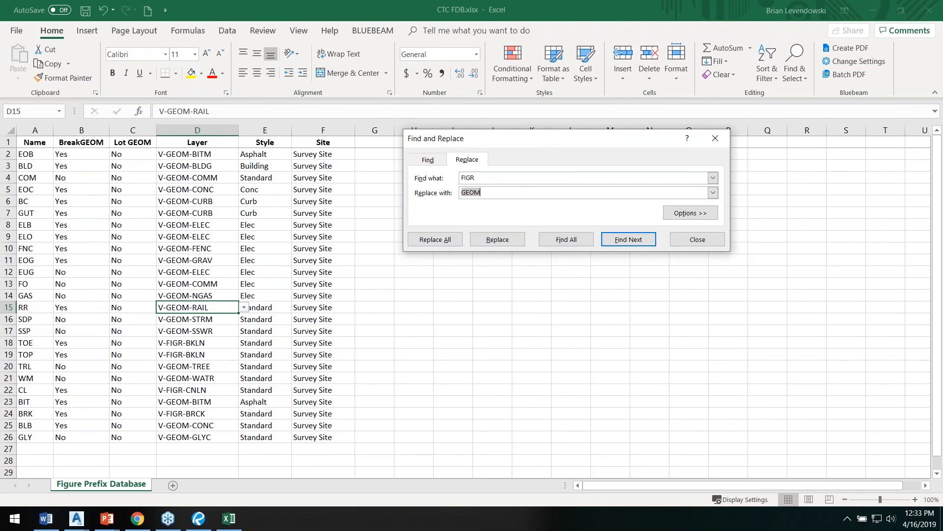
text(LINE)
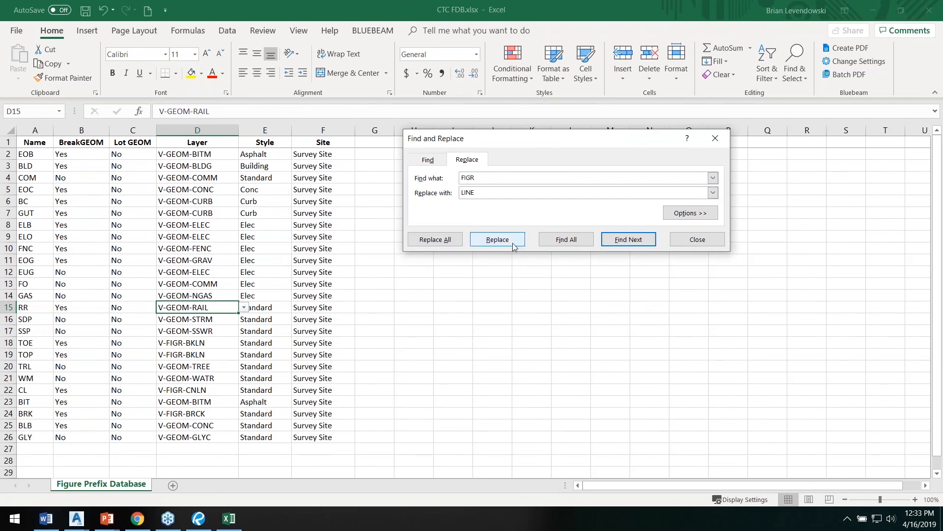
click(446, 241)
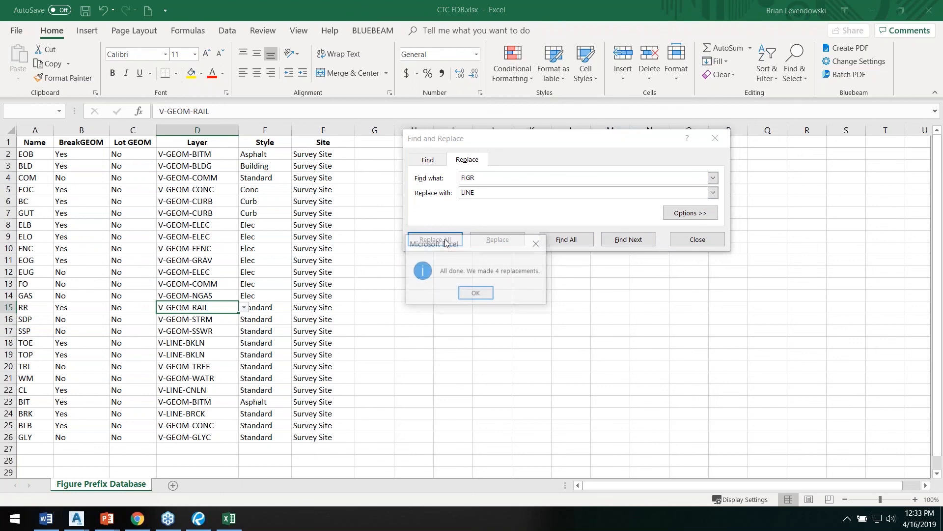
click(476, 293)
click(695, 240)
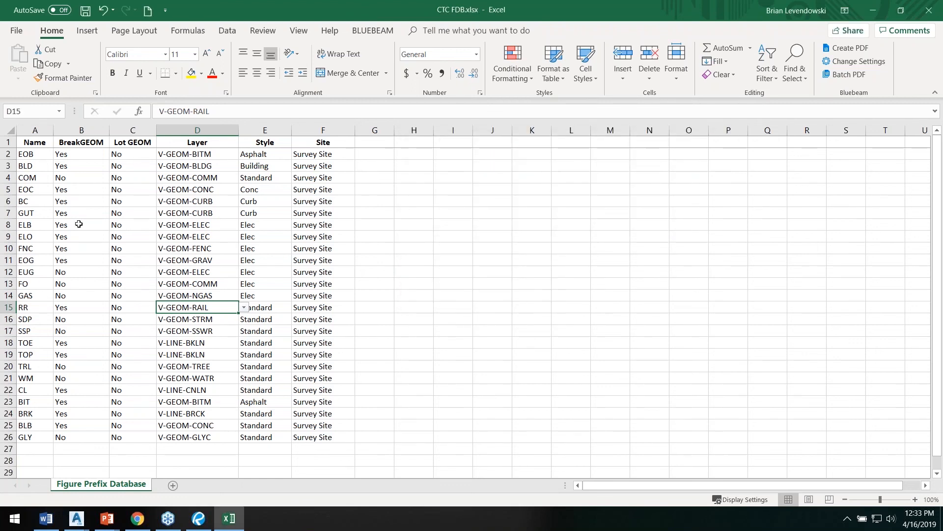
- Rename the FO code in the Name column to FOP and save the workbook
click(39, 285)
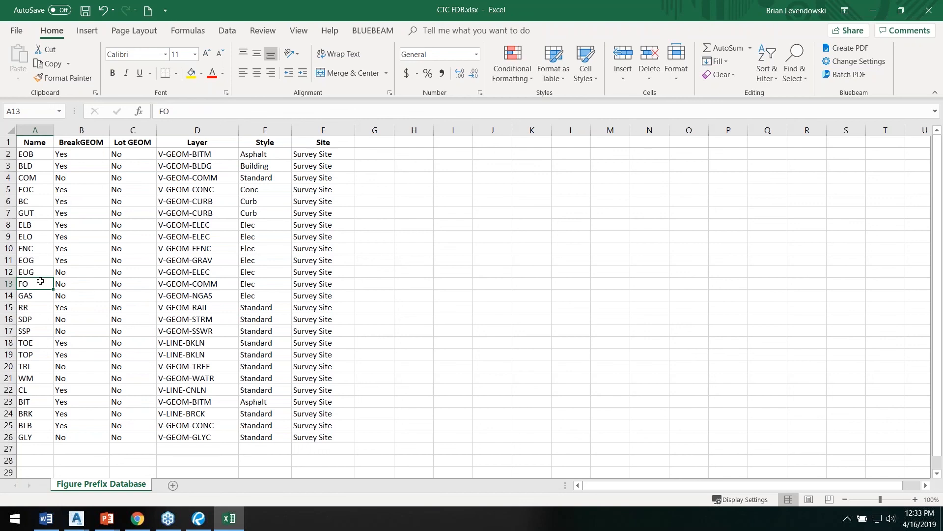
text(P)
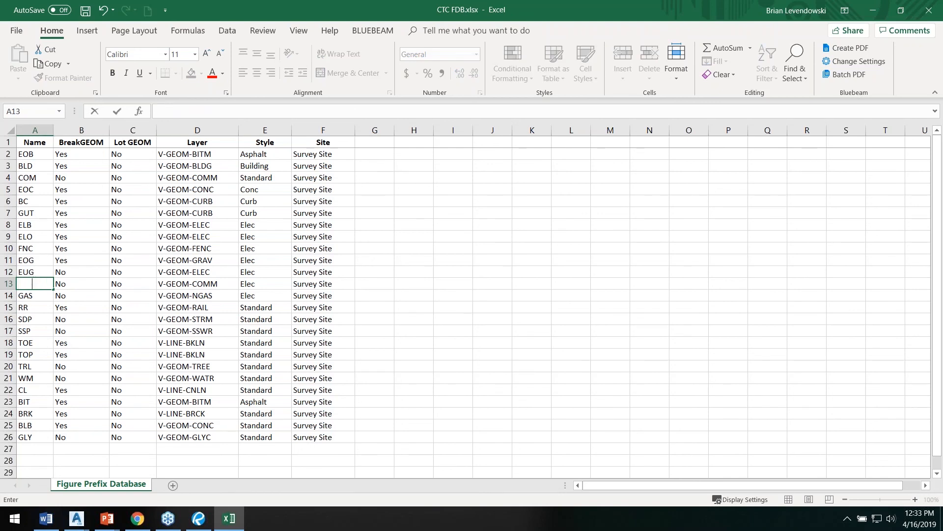
text(fop)
key(BackSpace)
key(BackSpace)
key(BackSpace)
text(FOP)
key(Return)
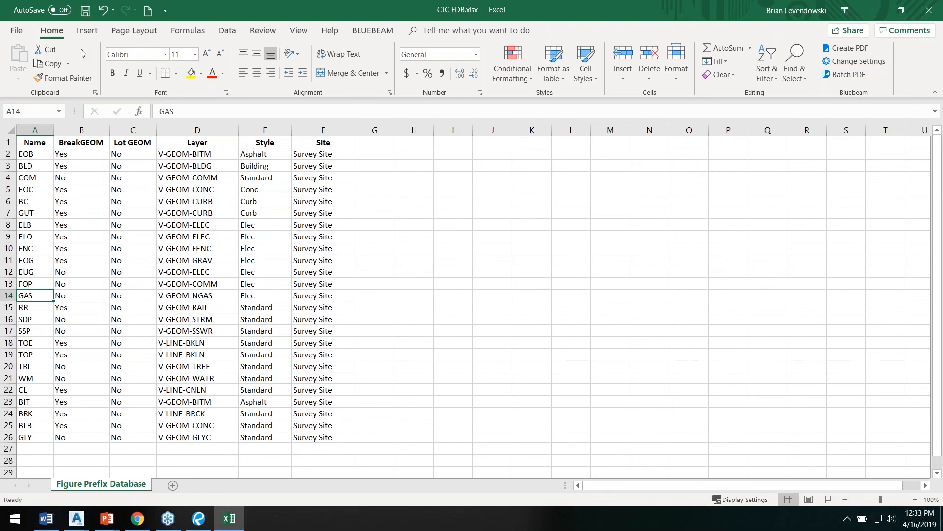
click(86, 10)
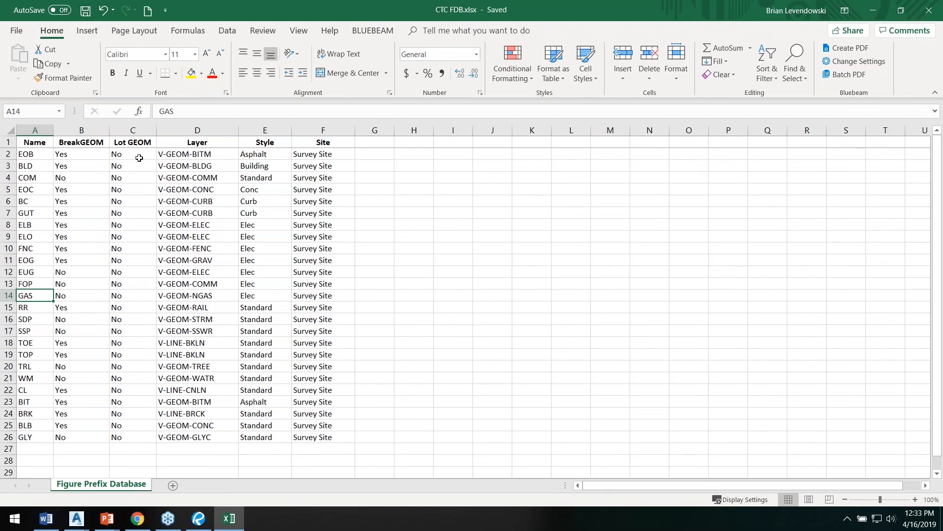
- Fit the Excel workbook to half the screen beside the drawing and switch to Civil 3D
key(super+Left)
key(Escape)
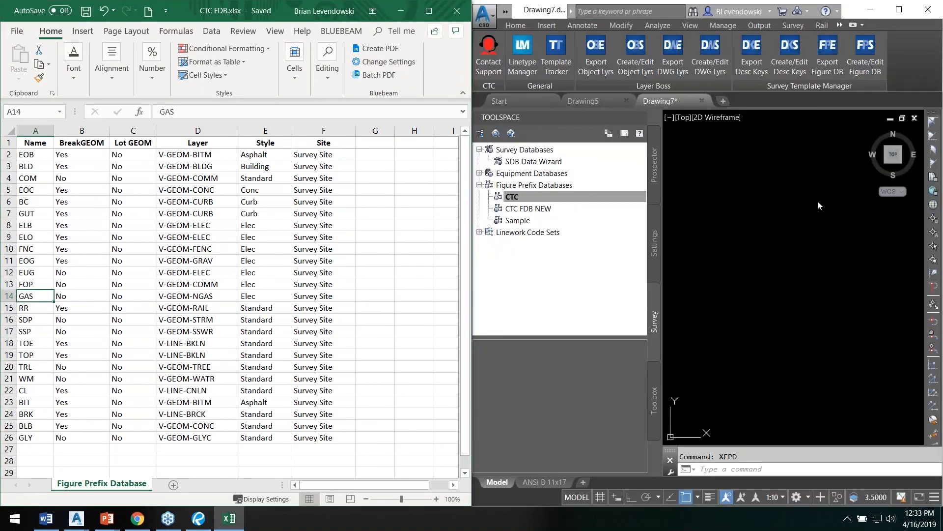
click(818, 200)
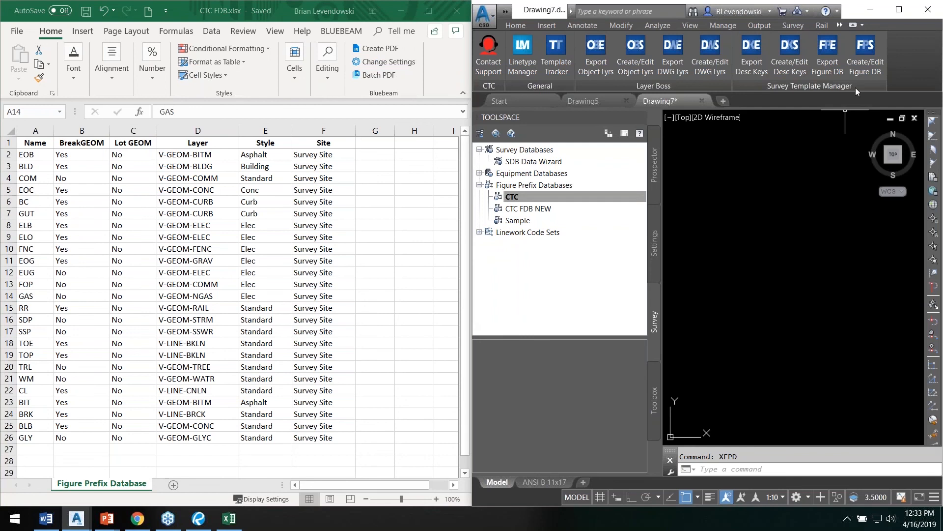
- Set up a sync of the CTC figure prefix database from CTC FDB.xlsx and proceed to the review of code changes
click(865, 56)
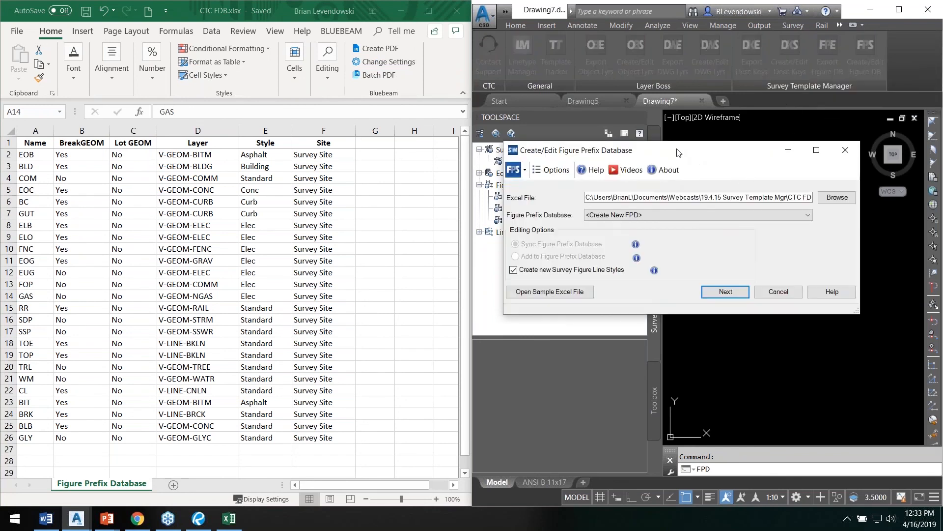
drag(678, 152, 651, 148)
click(810, 193)
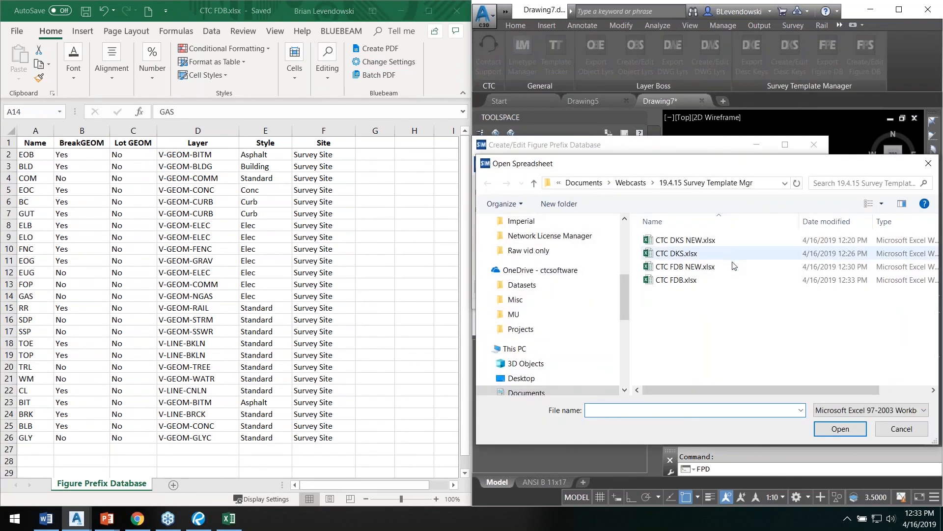
double_click(671, 281)
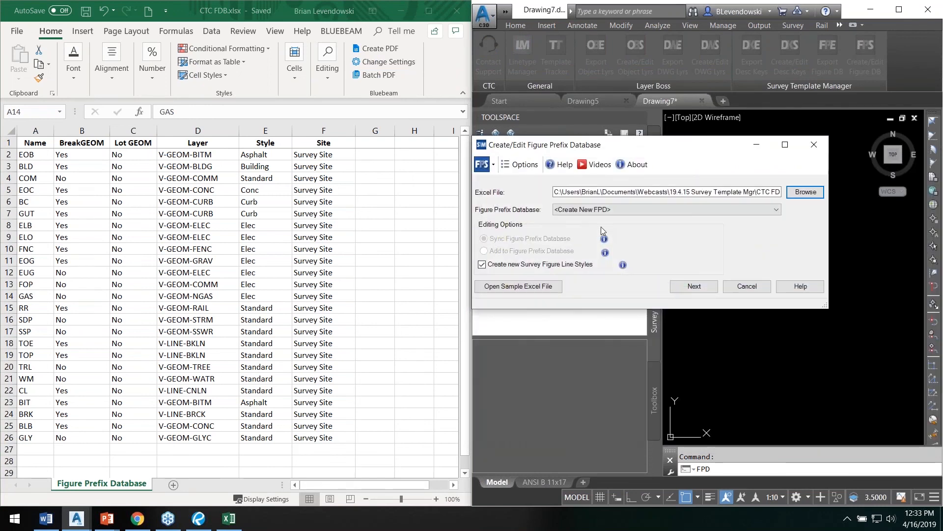
click(600, 209)
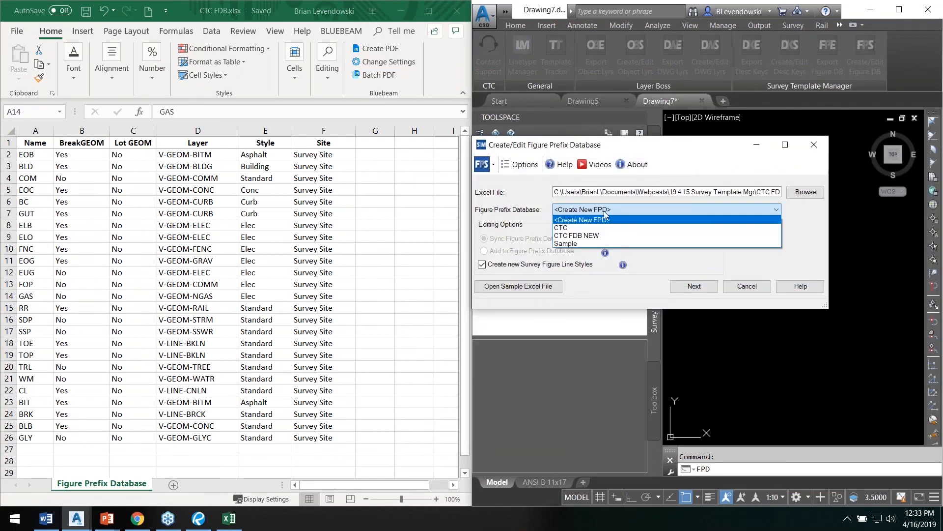
click(570, 229)
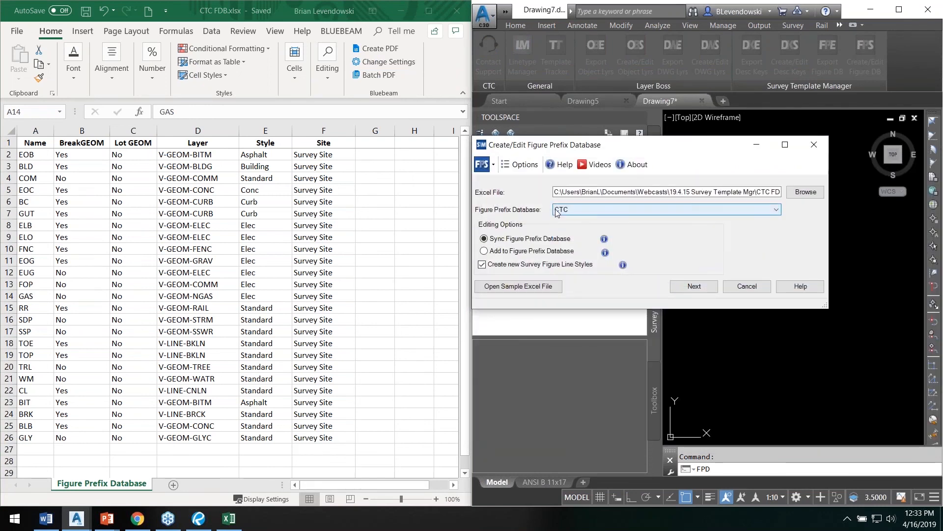
mouse_move(634, 144)
mouse_down()
mouse_move(644, 318)
mouse_move(675, 136)
mouse_up()
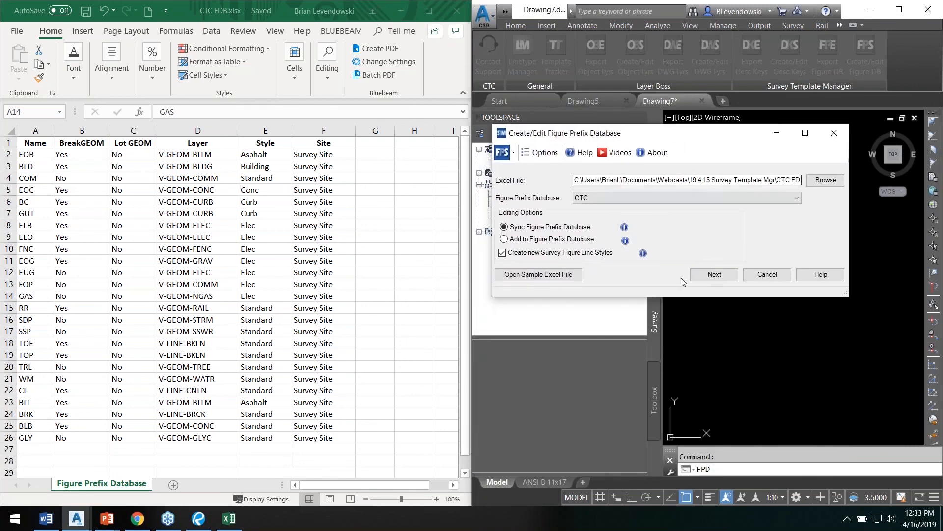
click(706, 273)
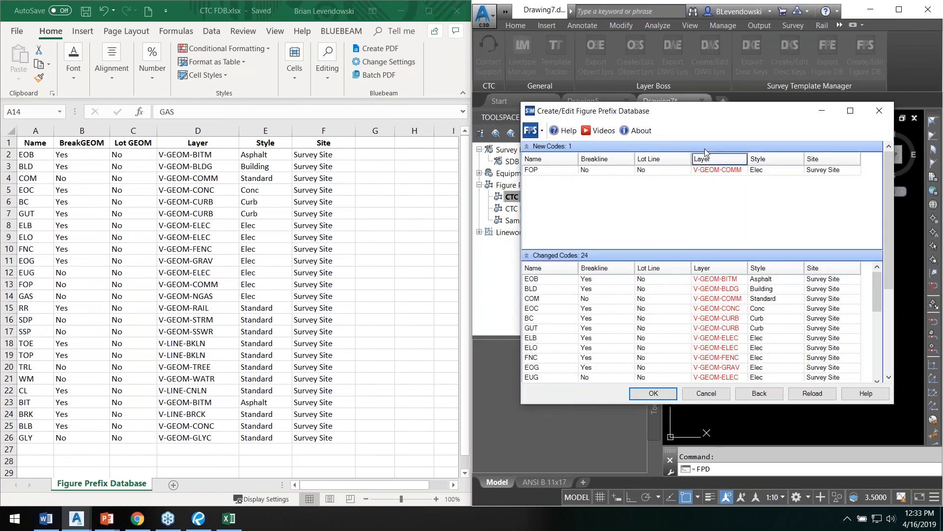
- Review the new, changed and deleted codes and apply the sync to the CTC figure prefix database
drag(711, 118, 646, 39)
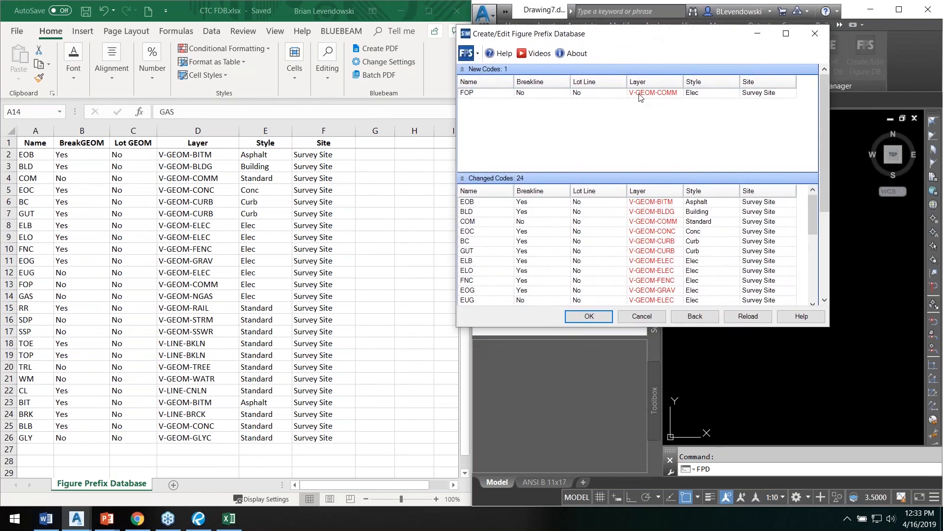
click(462, 69)
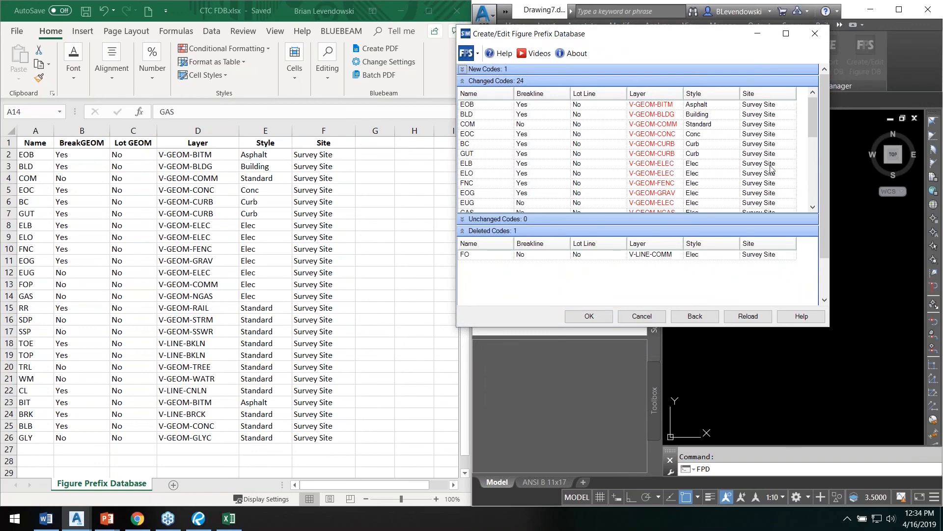
scroll(804, 144, down, 3)
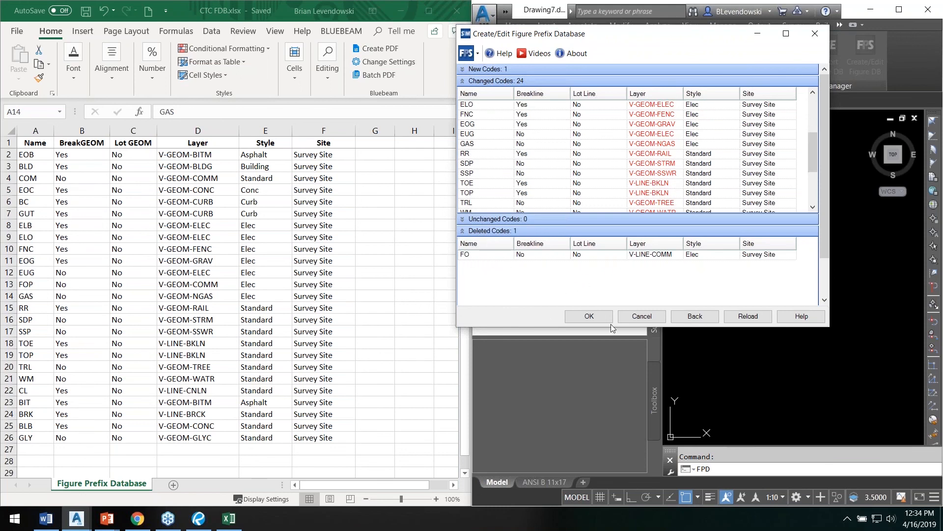
click(590, 317)
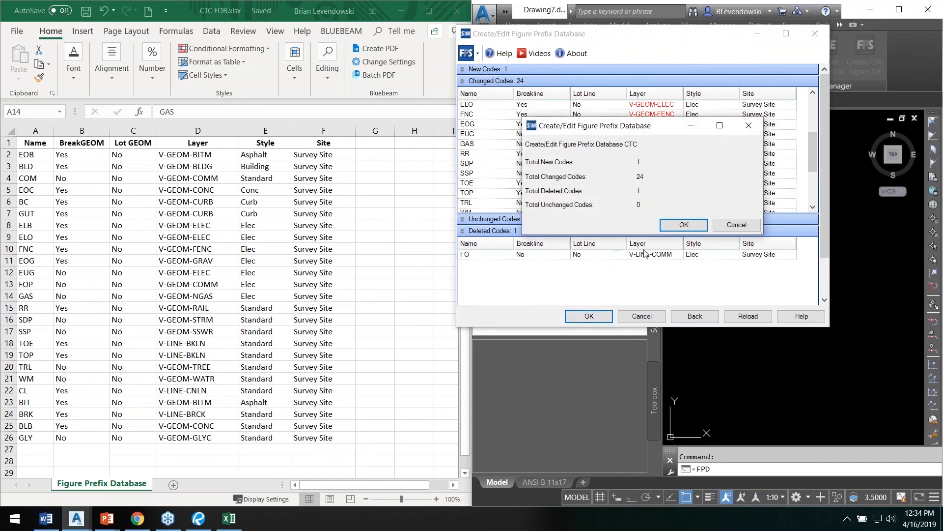
click(681, 226)
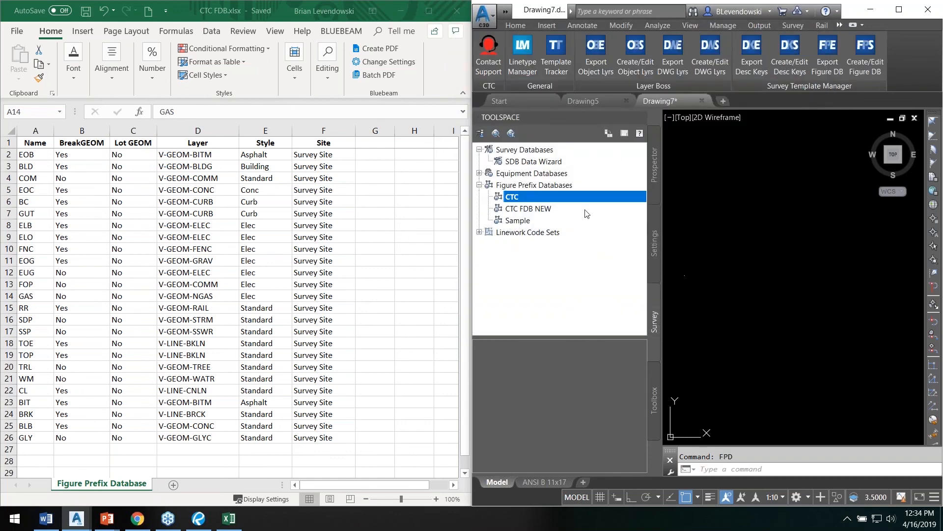
- Open the CTC figure prefix database for editing, check its layer assignments and close it without changes
right_click(521, 198)
click(535, 206)
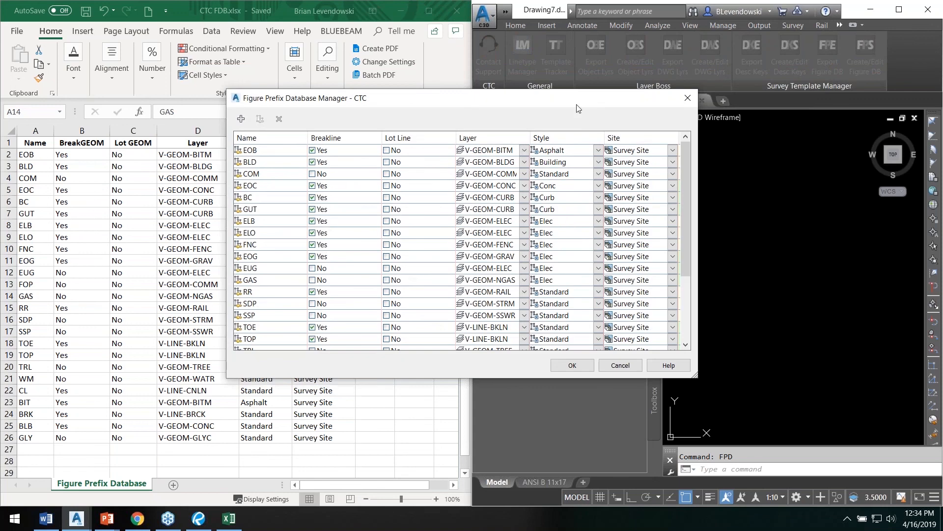
drag(578, 125, 605, 124)
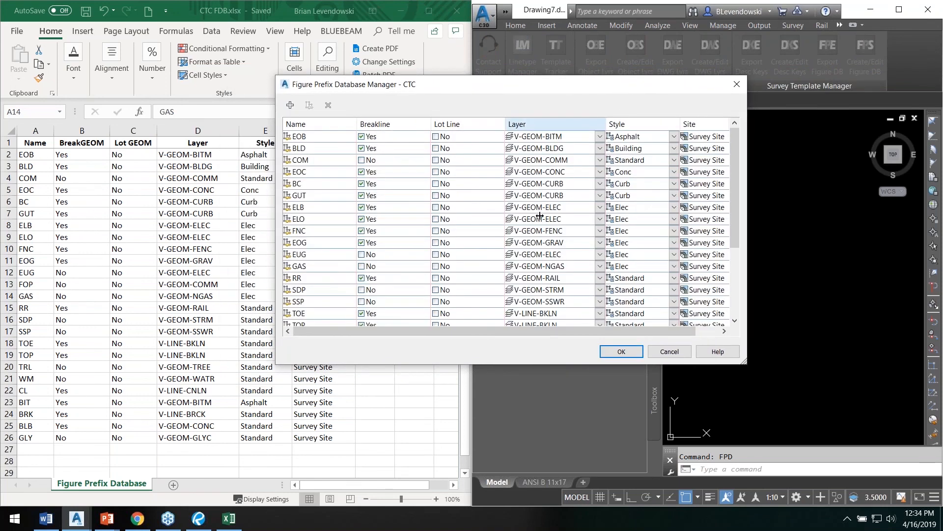
click(668, 351)
- Examine the V-GEOM layers, including V-GEOM-FENC and V-GEOM-BITM, in the Layer Properties Manager and close it
text(LA)
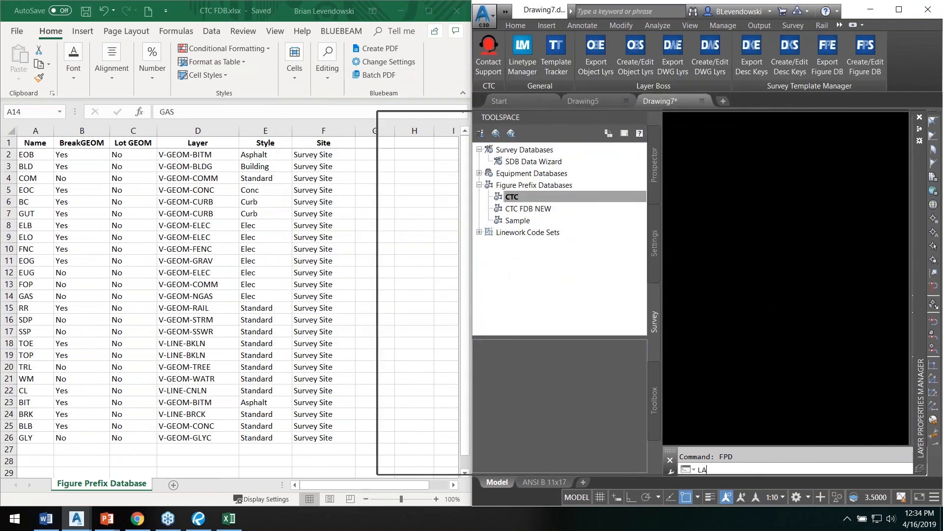
key(Return)
scroll(591, 342, down, 8)
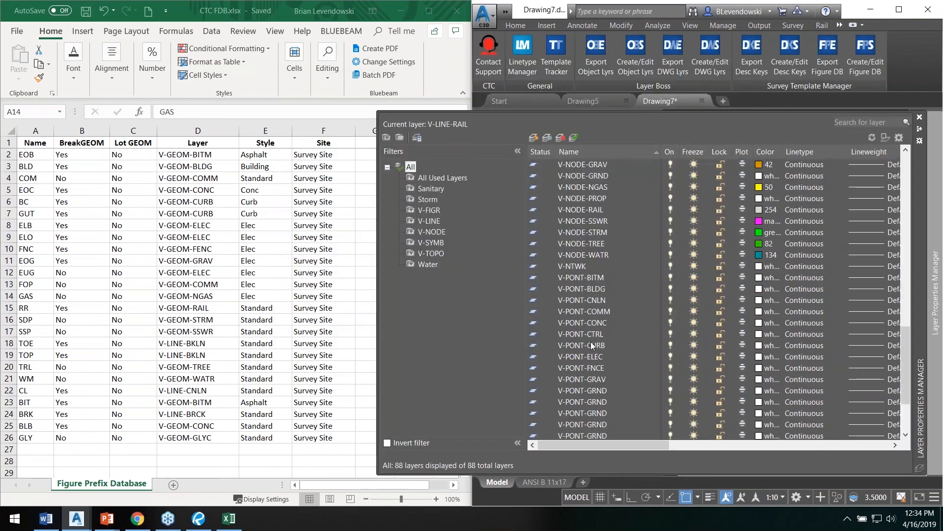
scroll(616, 347, up, 7)
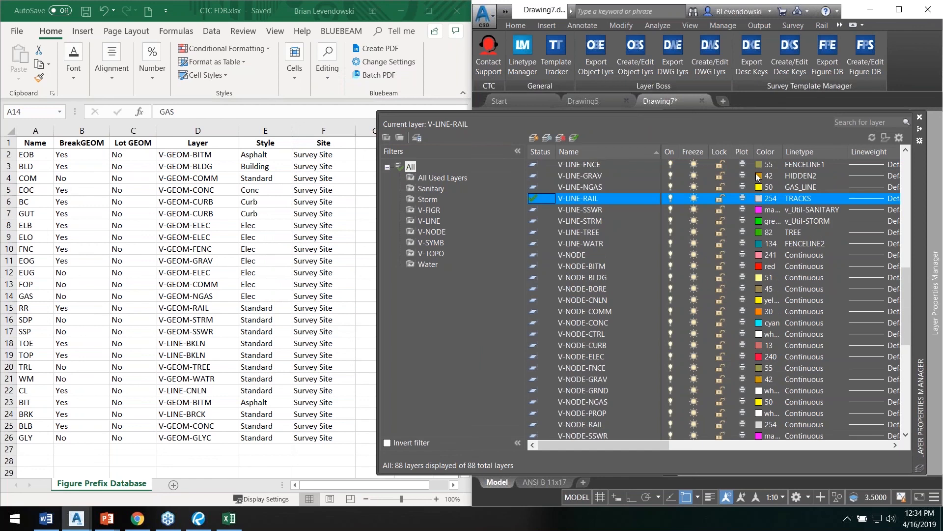
scroll(670, 266, up, 11)
scroll(655, 293, down, 2)
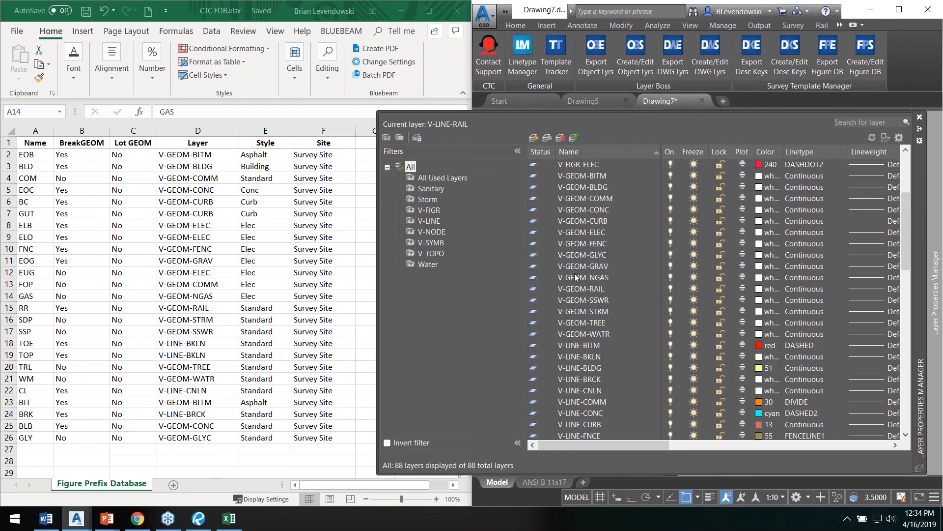
click(578, 244)
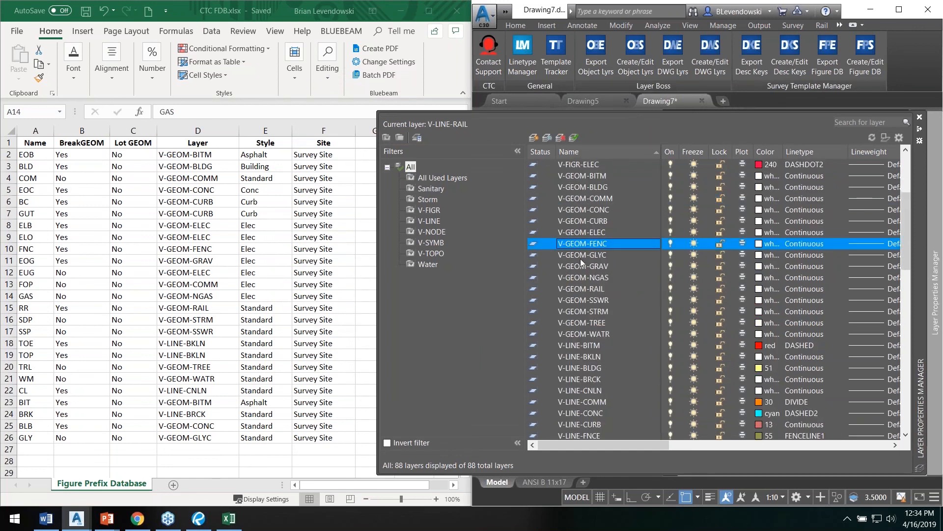
scroll(586, 266, up, 2)
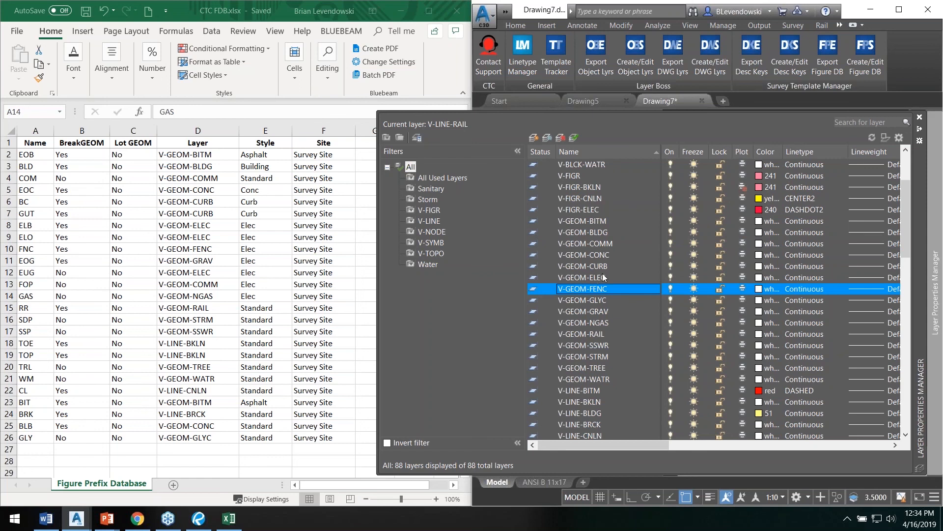
click(581, 222)
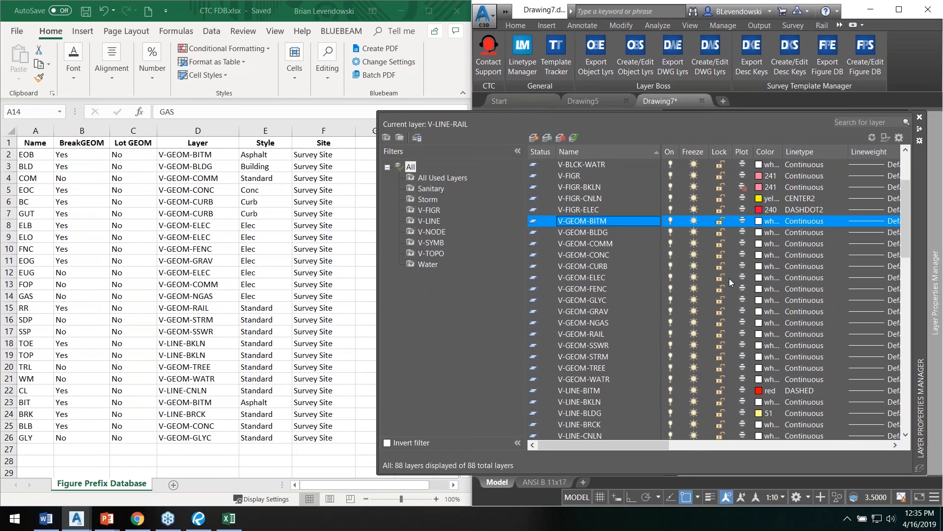
click(920, 118)
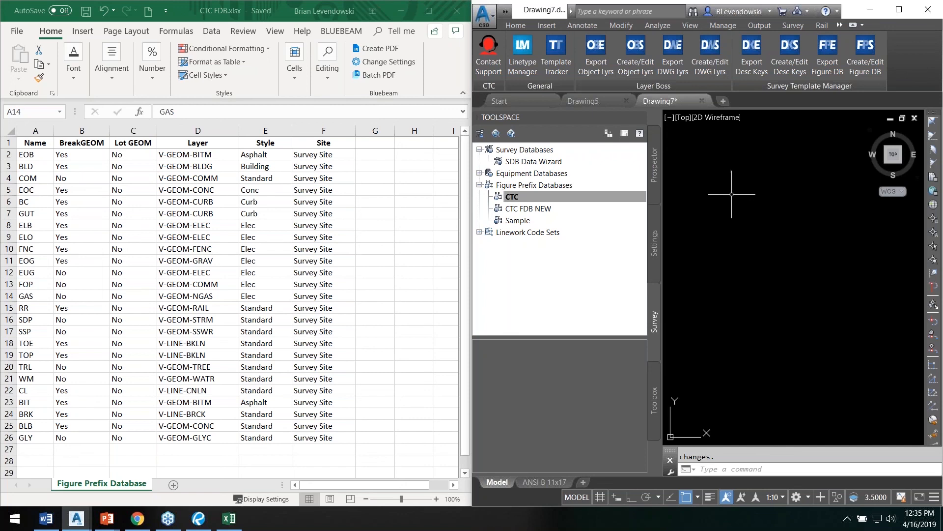
- Switch from Civil 3D to another open window
key(alt+Tab)
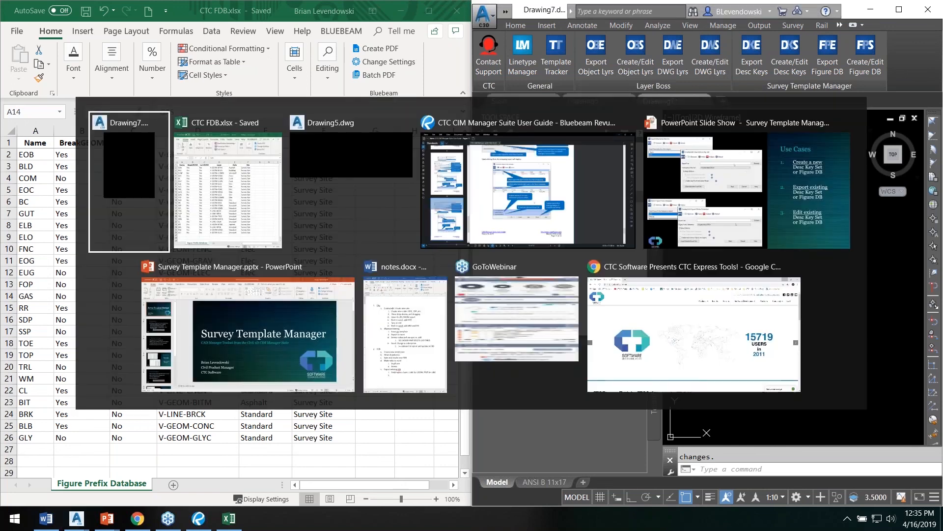